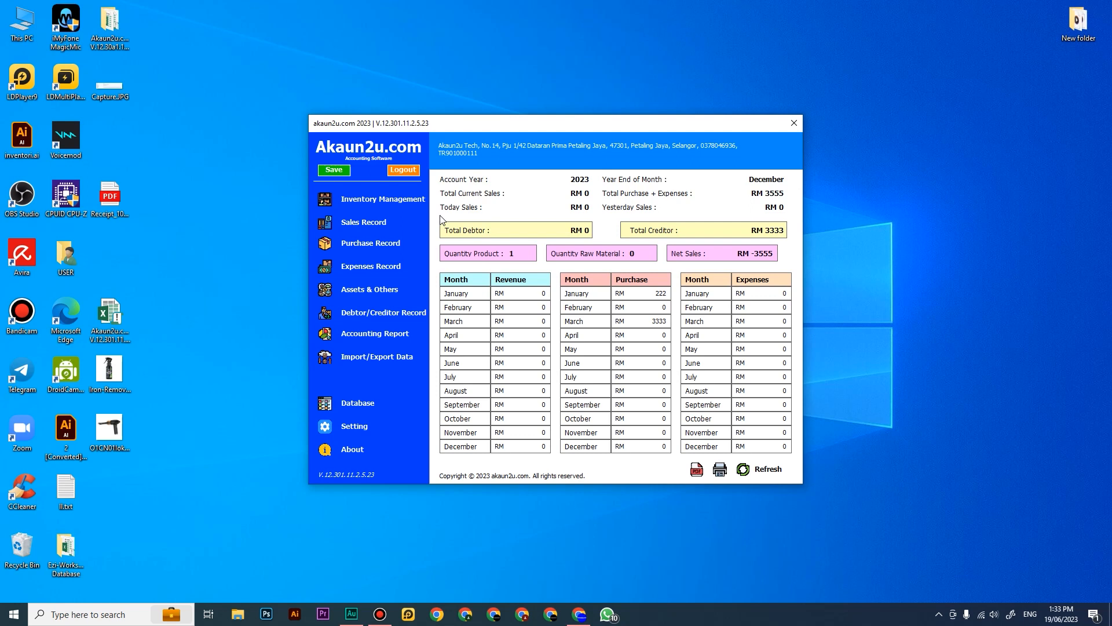
# Step: Open Inventory Management and look through its product registration, stock in, raw material, stock level, discontinued and services sections
pyautogui.click(394, 200)
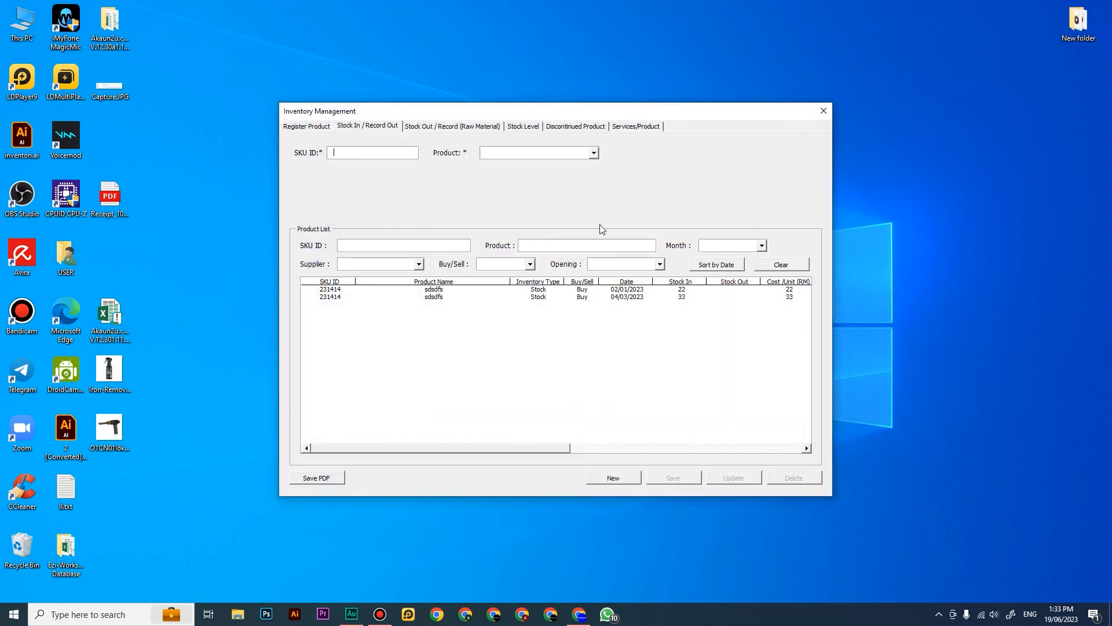
pyautogui.click(823, 111)
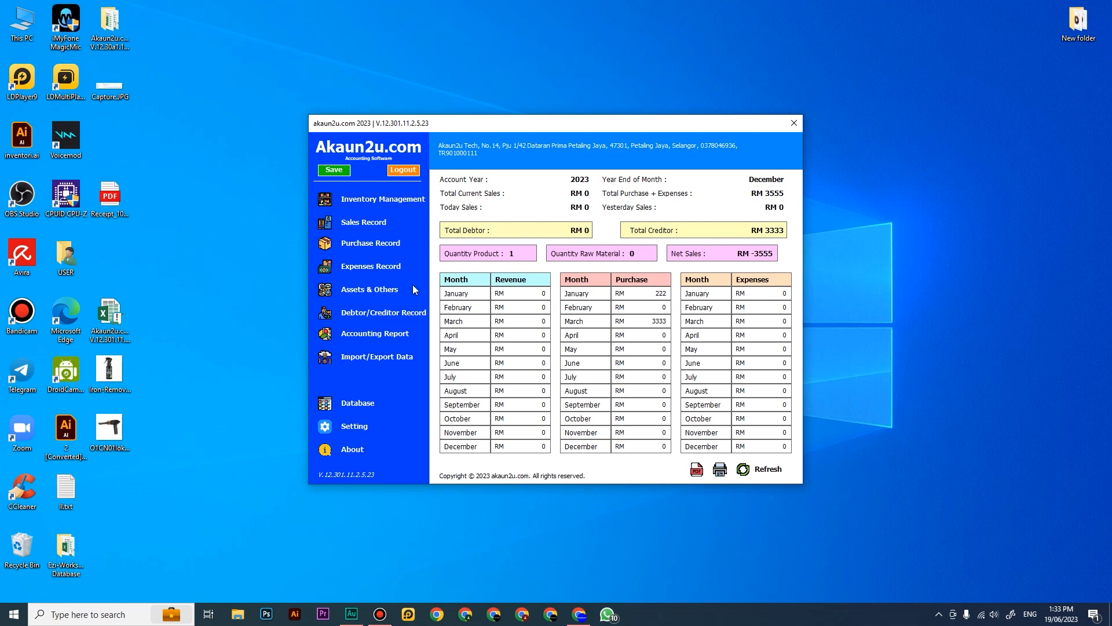
pyautogui.click(419, 200)
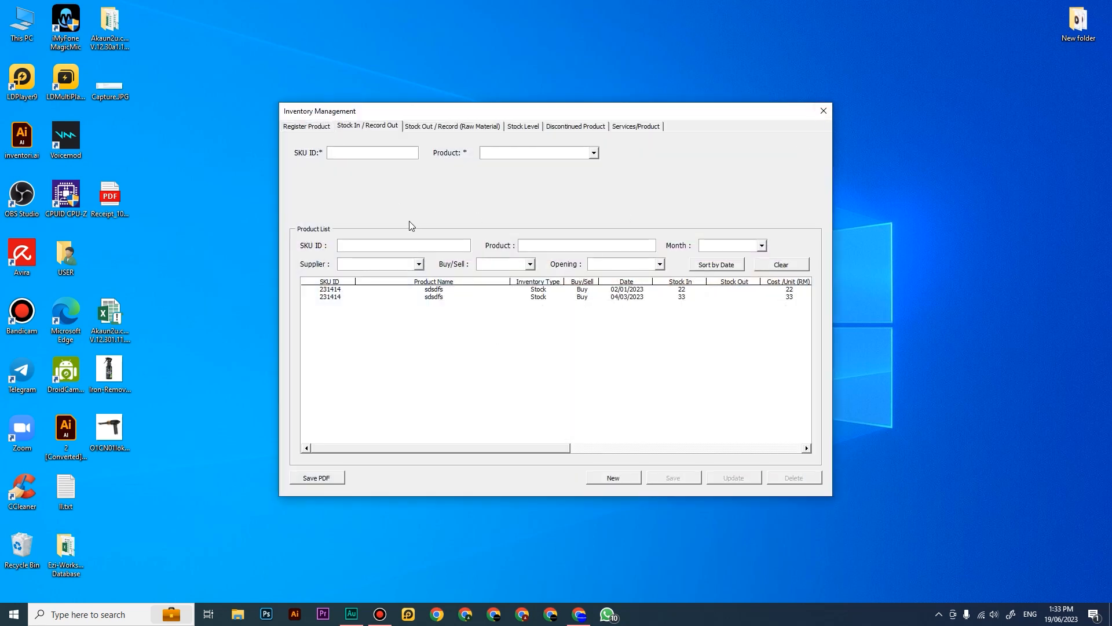
pyautogui.click(308, 129)
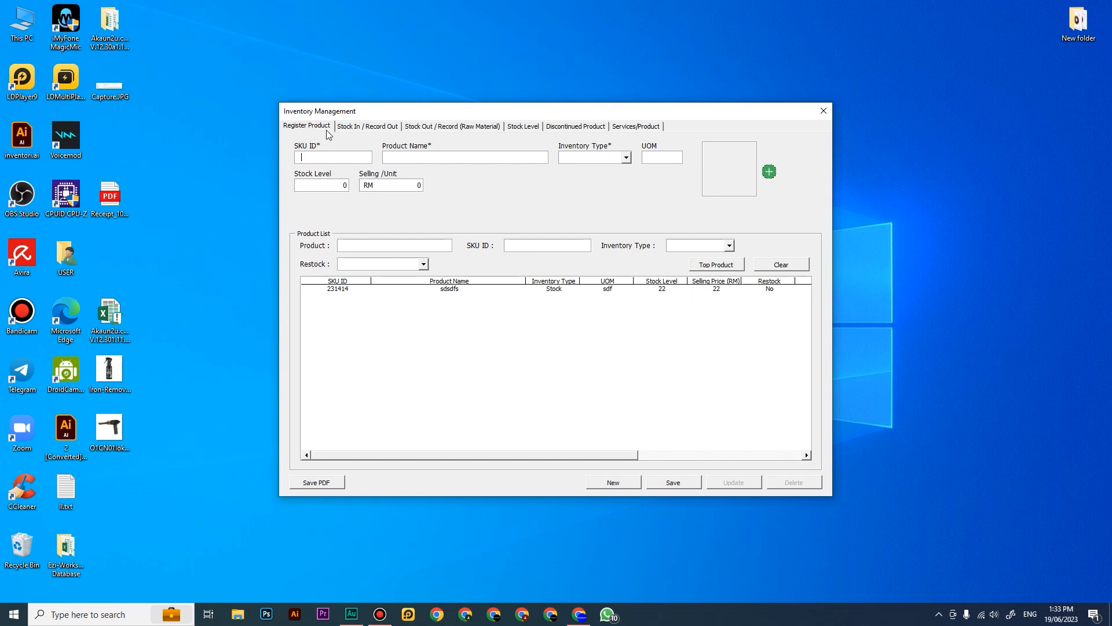
pyautogui.click(357, 128)
pyautogui.click(427, 128)
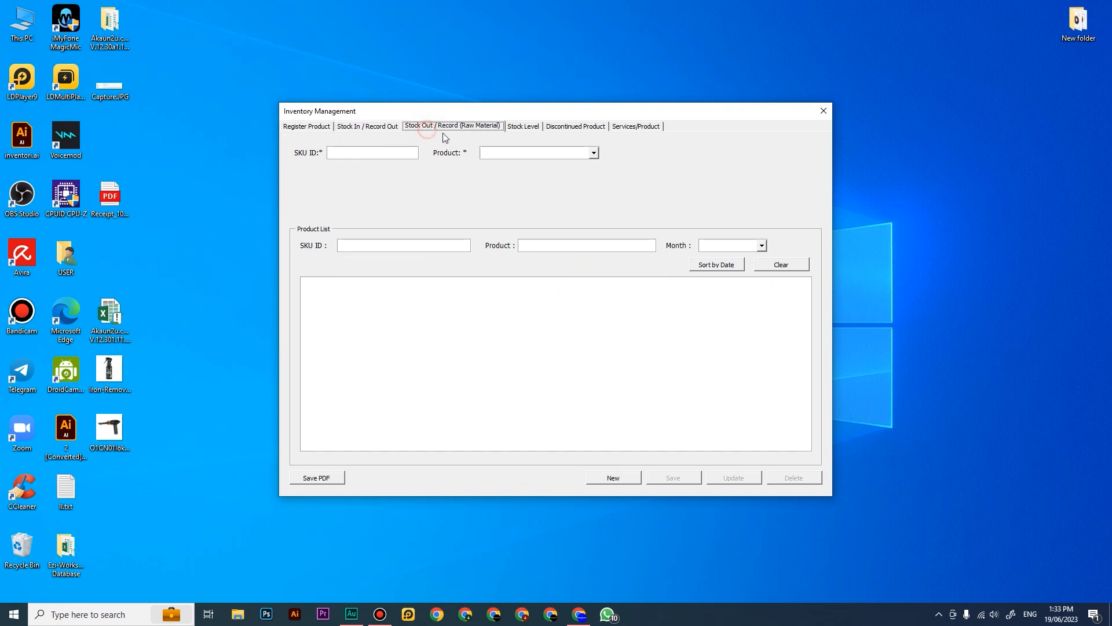
pyautogui.click(526, 129)
pyautogui.click(576, 128)
pyautogui.click(634, 129)
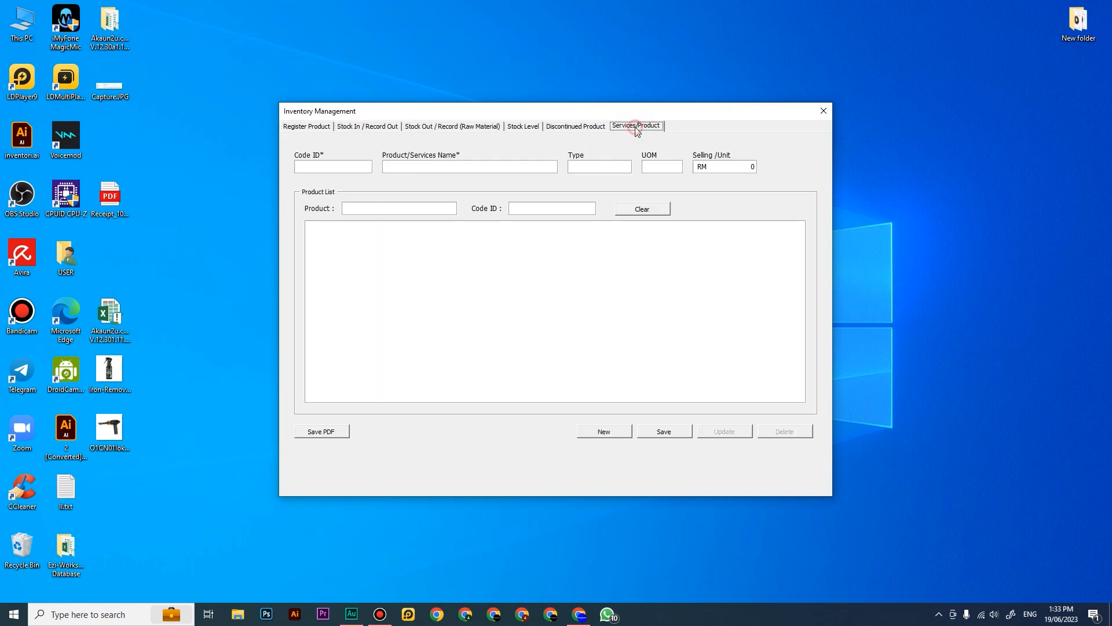
pyautogui.click(315, 128)
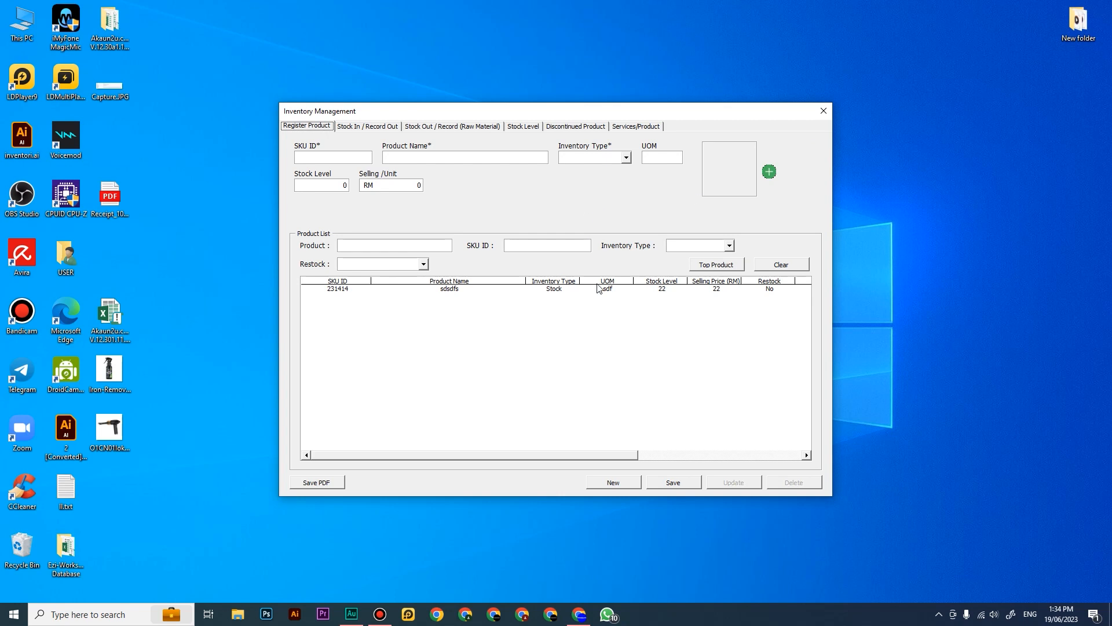
pyautogui.click(317, 159)
pyautogui.click(427, 156)
pyautogui.write('VACUMM')
pyautogui.press('BackSpace')
pyautogui.write('KERETA')
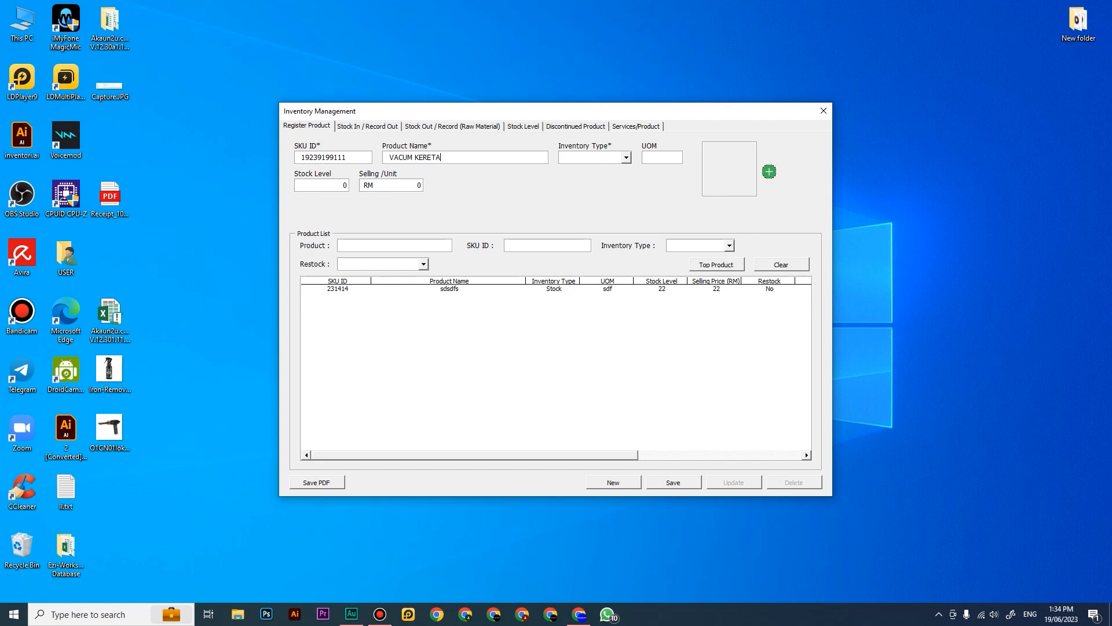
# Step: Set the new product's inventory type to Stock, its UOM to PCS and its stock level to 5
pyautogui.click(586, 158)
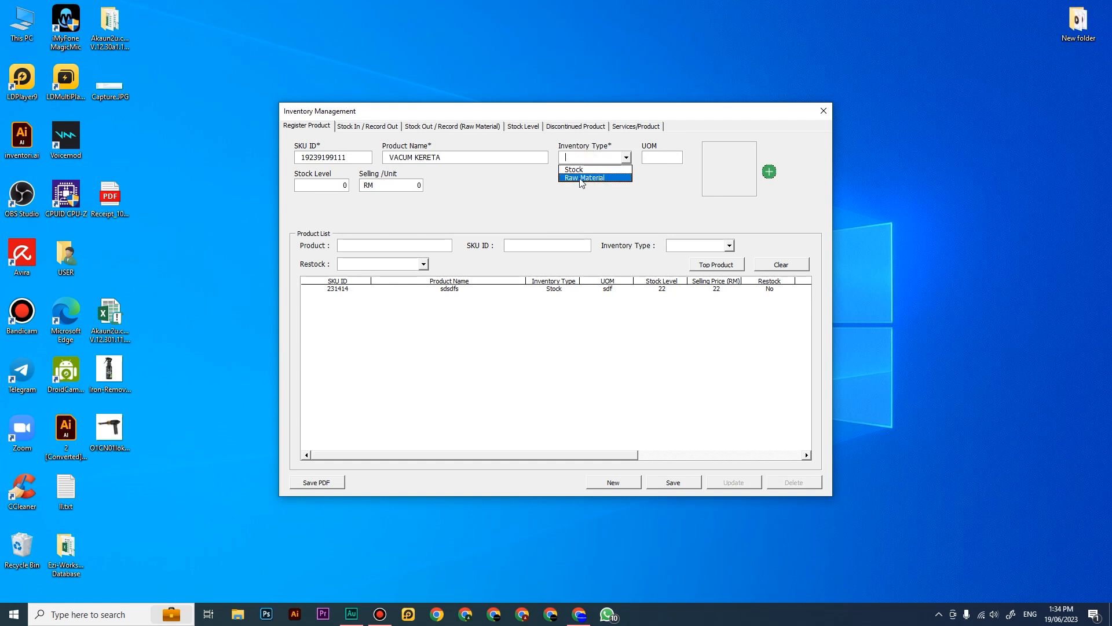
pyautogui.click(585, 170)
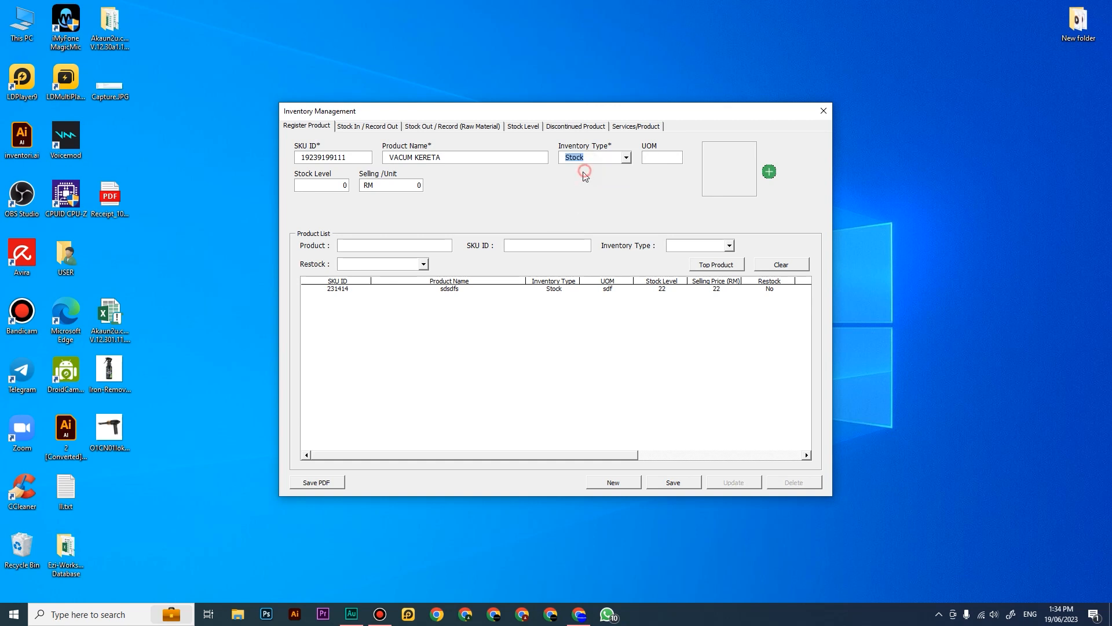
pyautogui.click(589, 162)
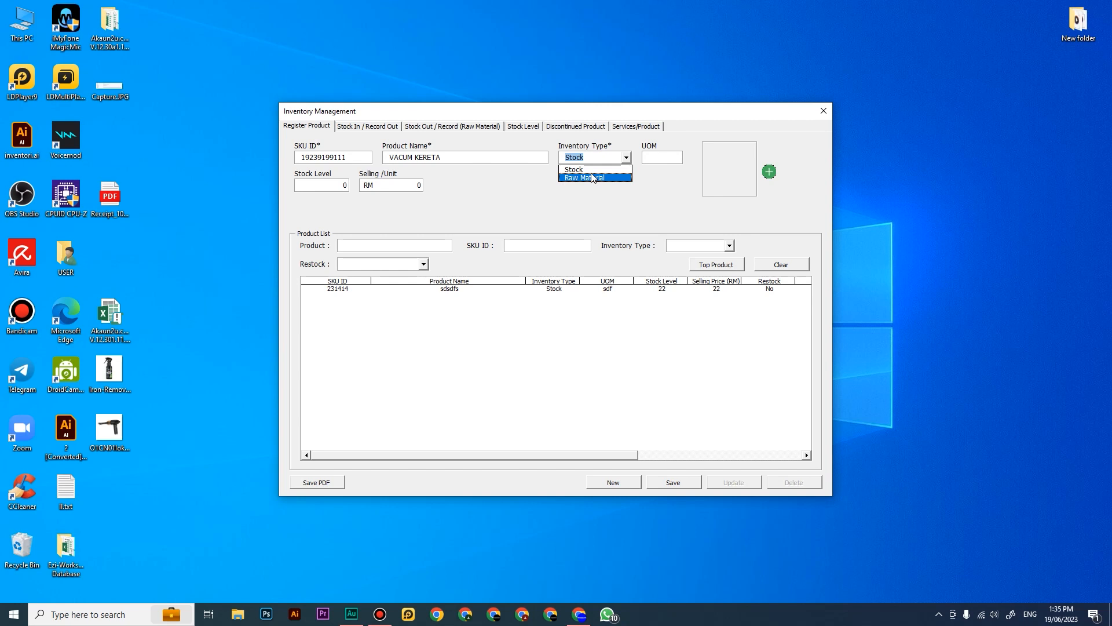
pyautogui.click(573, 169)
pyautogui.click(660, 157)
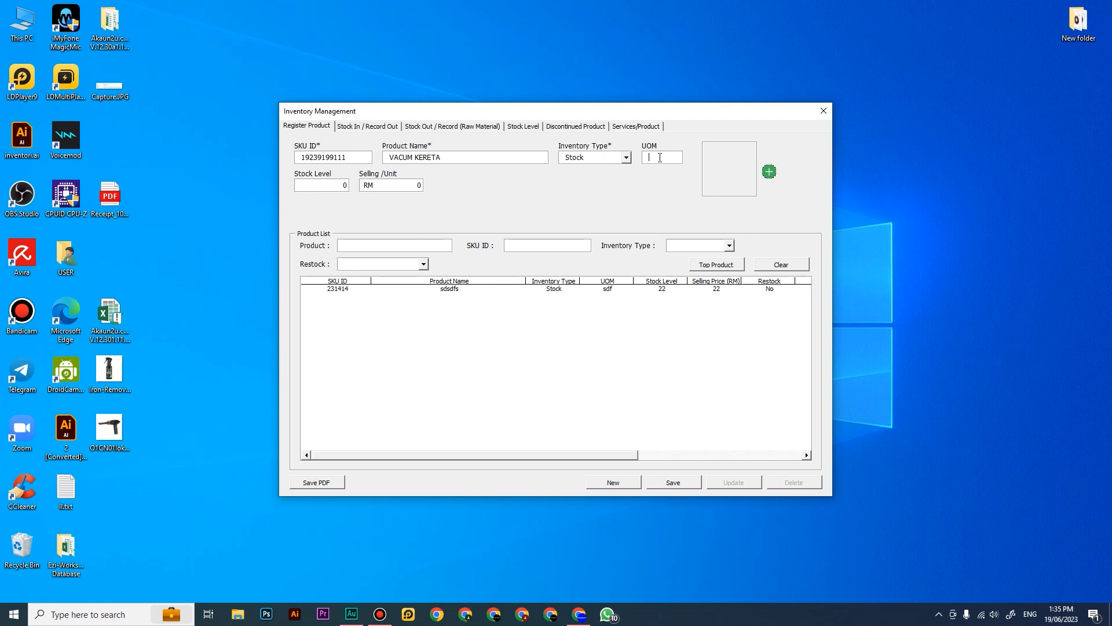
pyautogui.write('PCS')
pyautogui.click(330, 187)
pyautogui.write('5')
# Step: Check the Stock Level list, and set the new product's selling price to RM 59 per unit
pyautogui.click(524, 126)
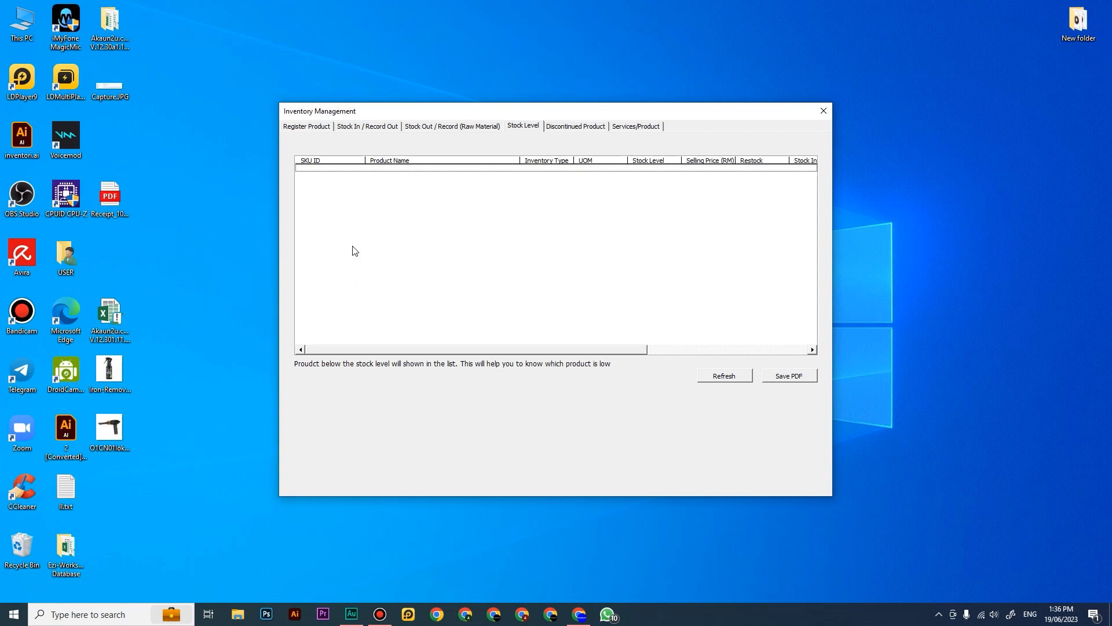
pyautogui.click(327, 129)
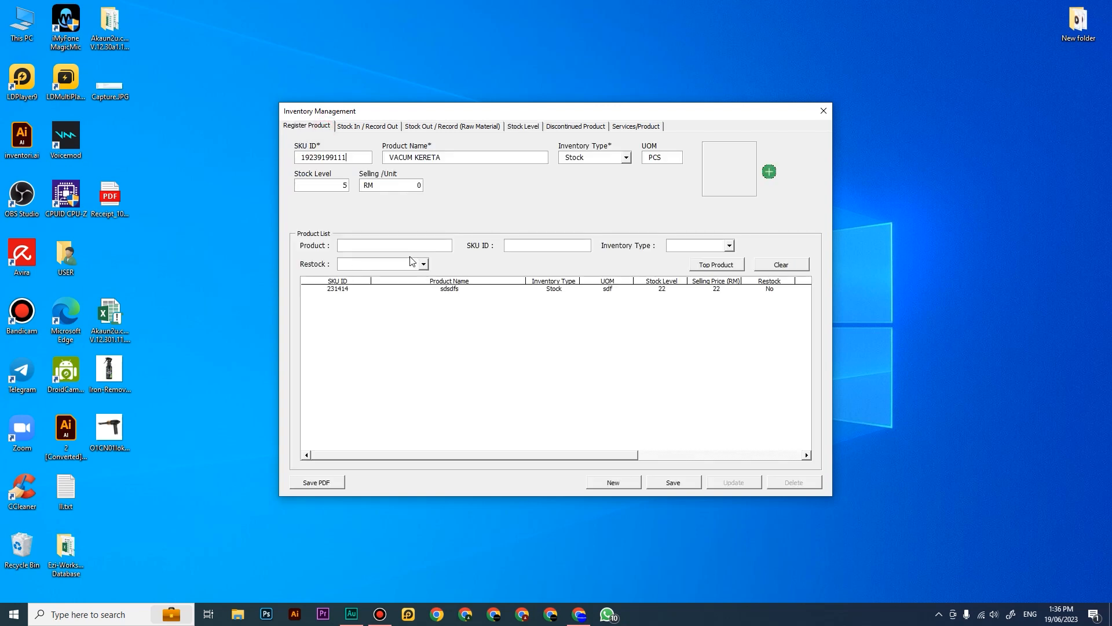
pyautogui.click(402, 187)
pyautogui.write('59')
pyautogui.press('Tab')
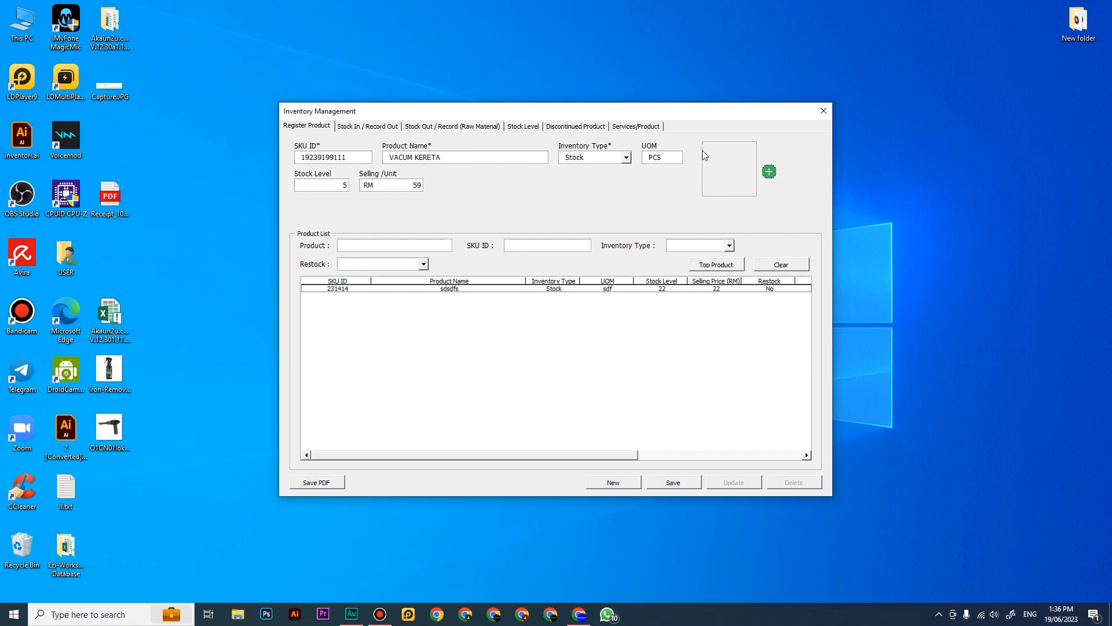
# Step: Add the vacuum picture to the new product and save the product
pyautogui.click(768, 171)
pyautogui.click(551, 105)
pyautogui.click(504, 291)
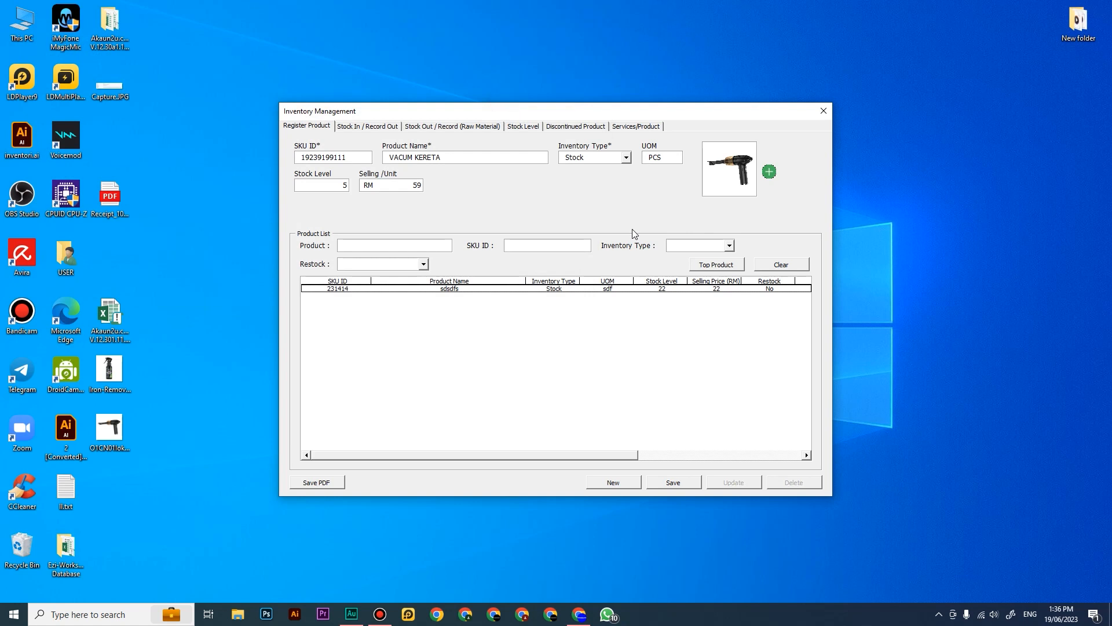
pyautogui.click(673, 482)
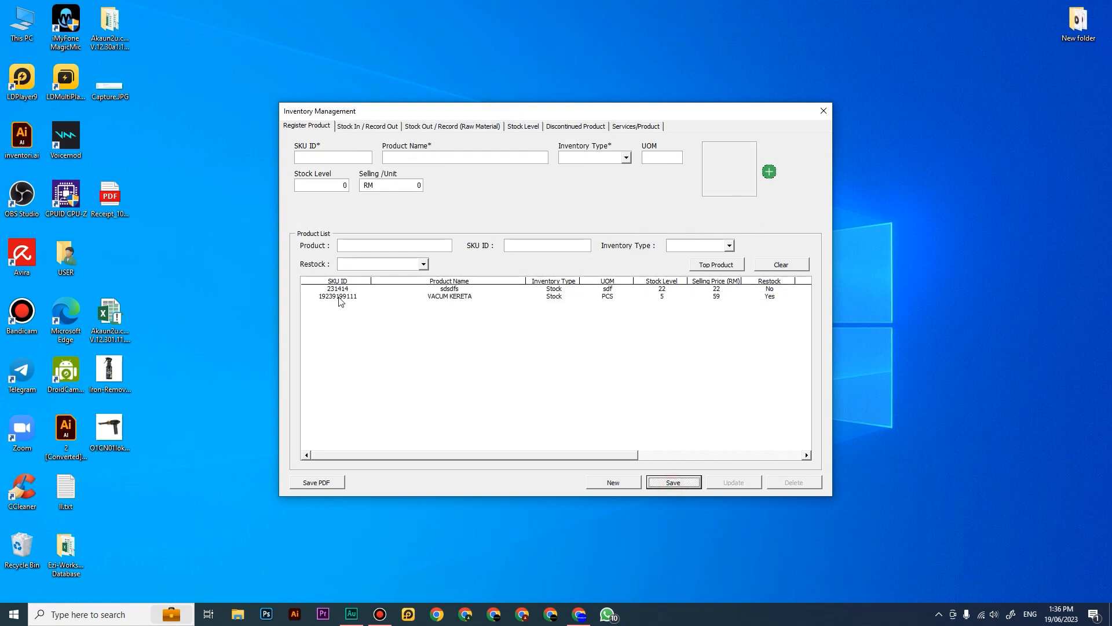
# Step: Load VACUM KERETA into the stock-in form from its product record, and clear the form again
pyautogui.click(564, 298)
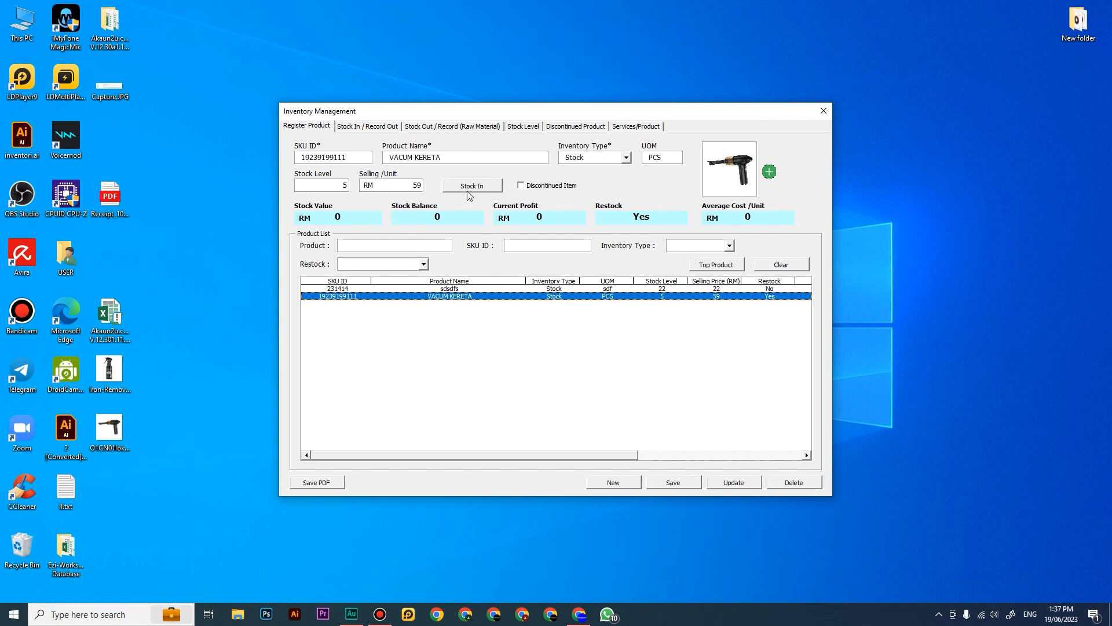
pyautogui.click(364, 128)
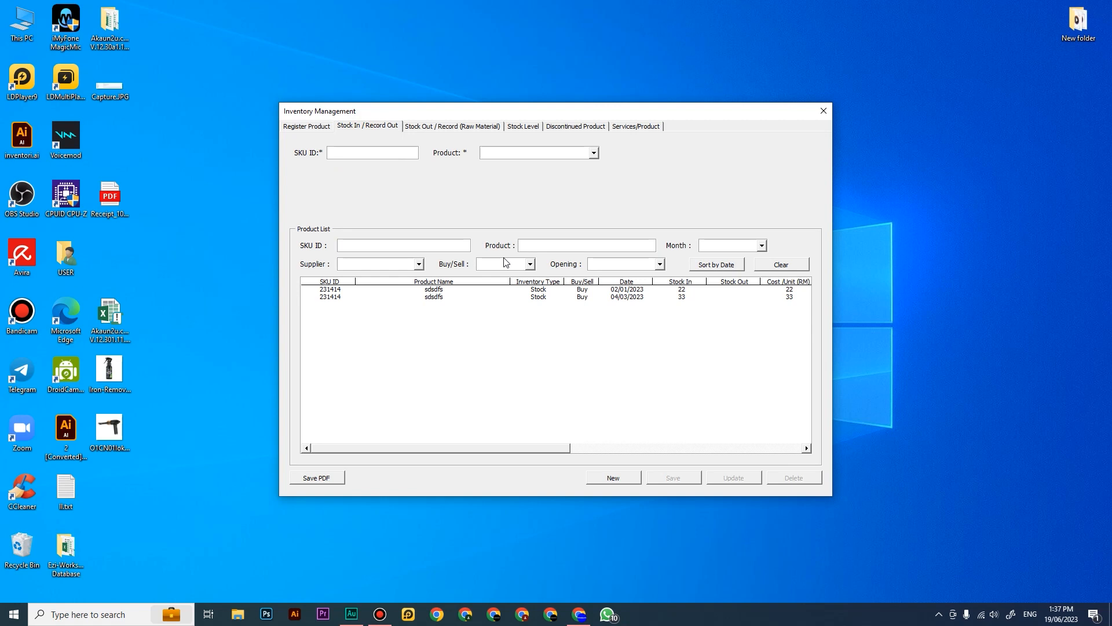
pyautogui.click(319, 128)
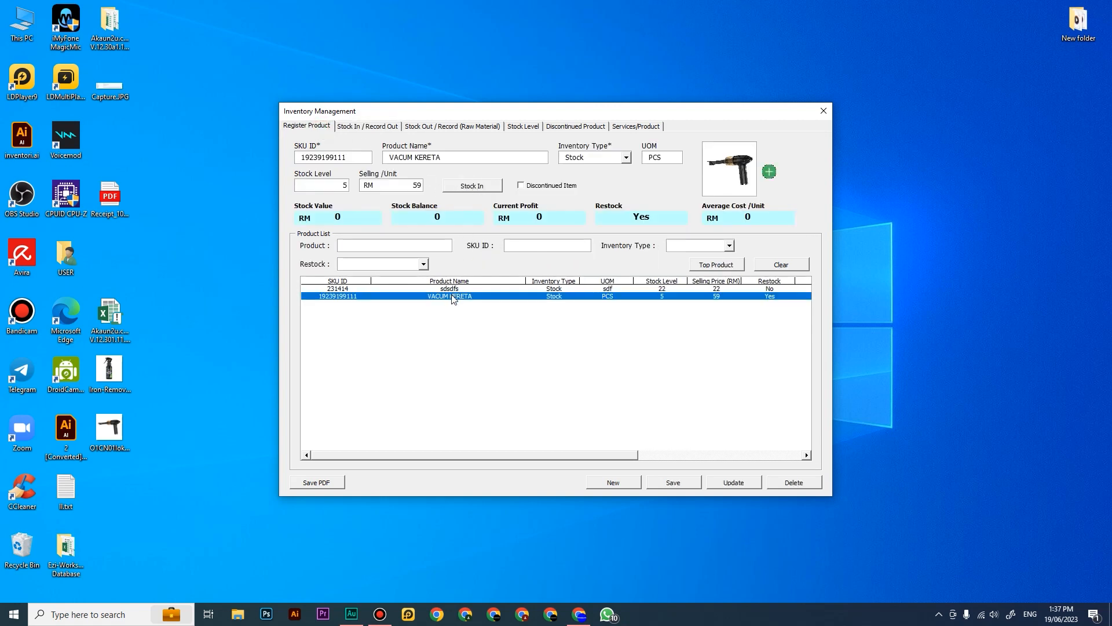
pyautogui.click(470, 186)
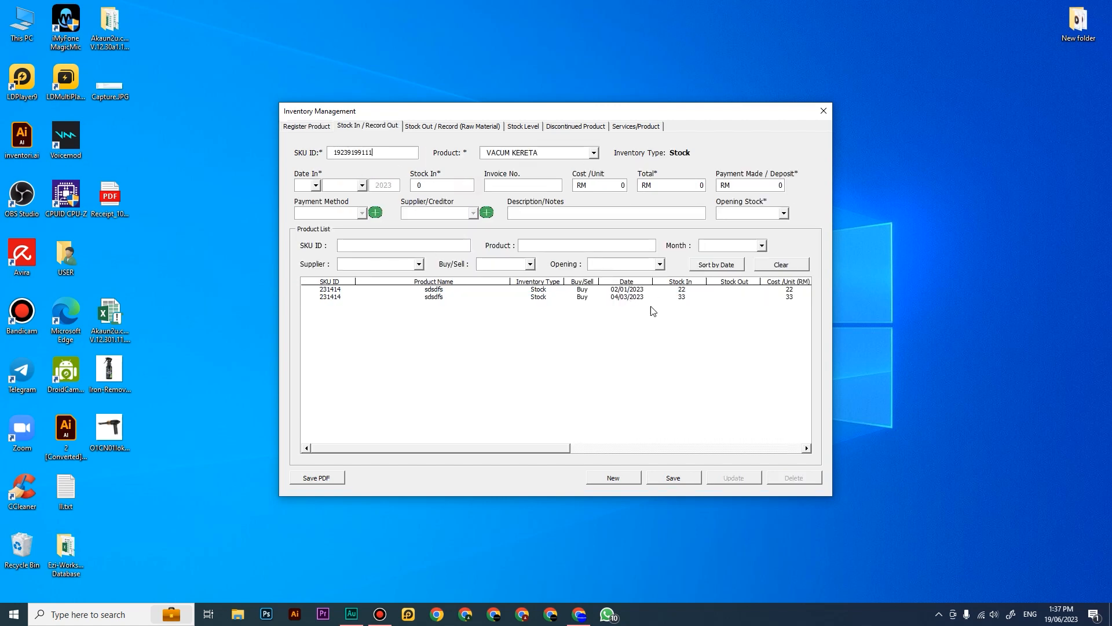
pyautogui.click(631, 475)
# Step: Start a stock-in record for the product VACUM KERETA
pyautogui.click(323, 127)
pyautogui.click(355, 125)
pyautogui.click(544, 153)
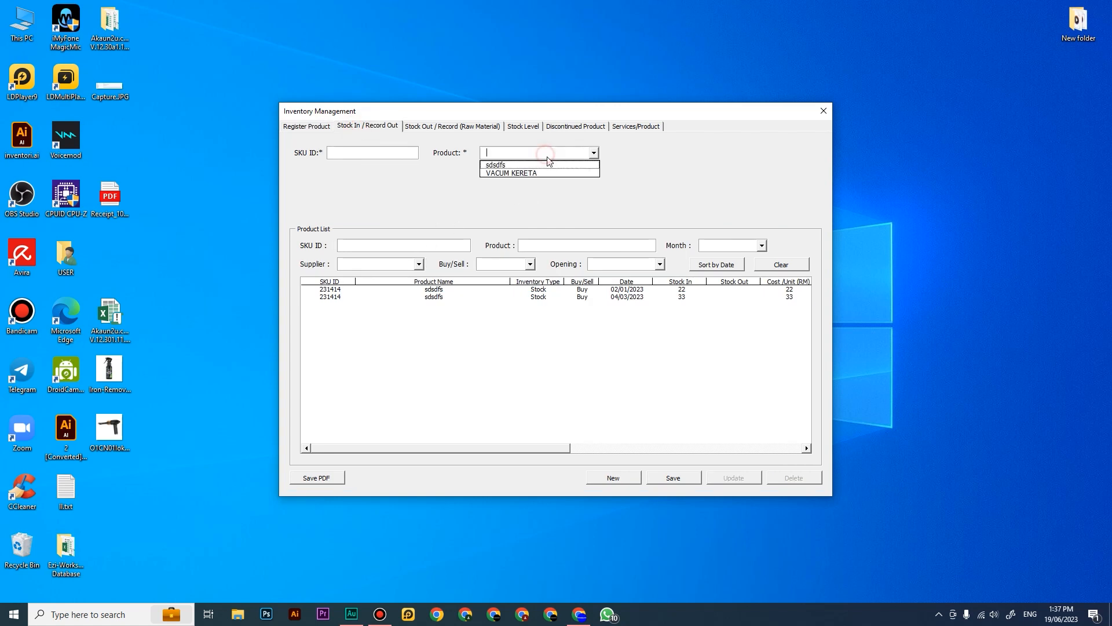
pyautogui.click(545, 172)
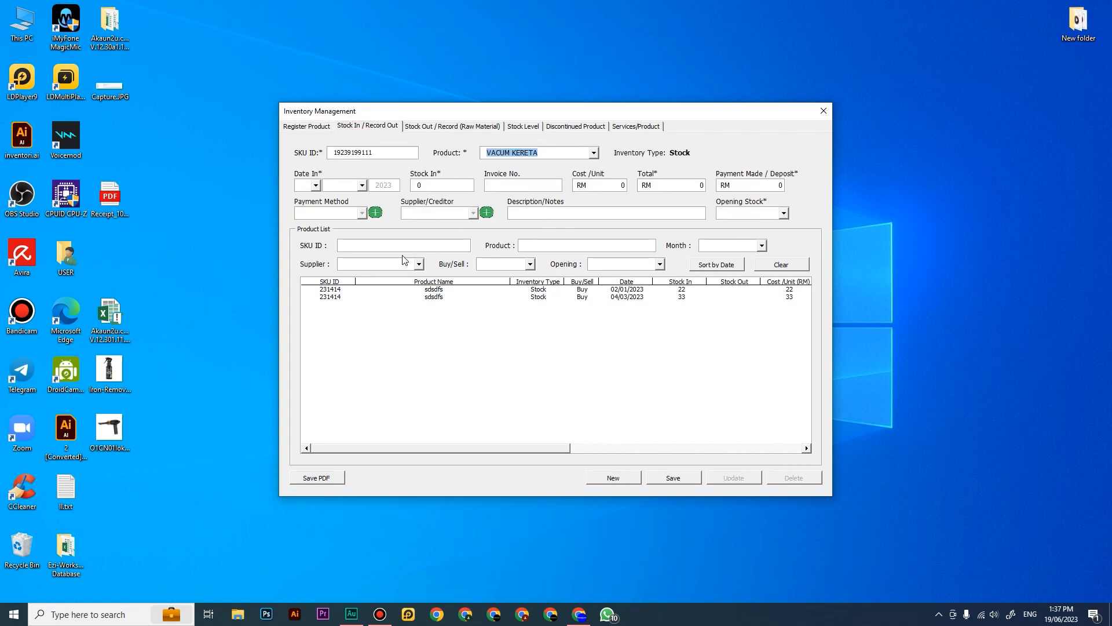
# Step: Set the stock-in date to 7 March 2023
pyautogui.click(315, 185)
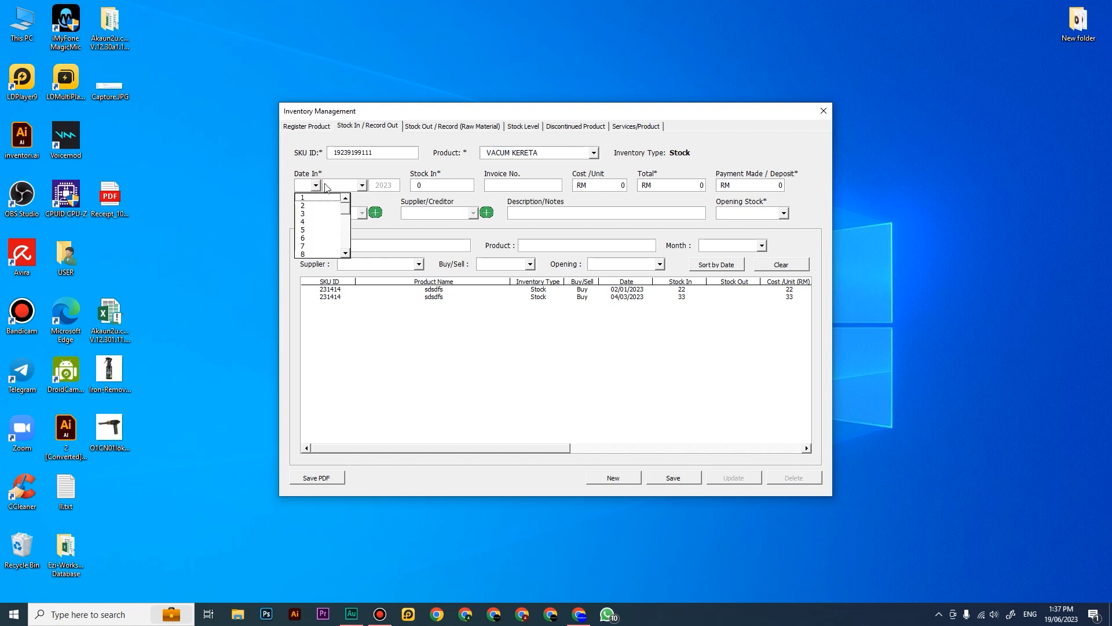
pyautogui.click(357, 174)
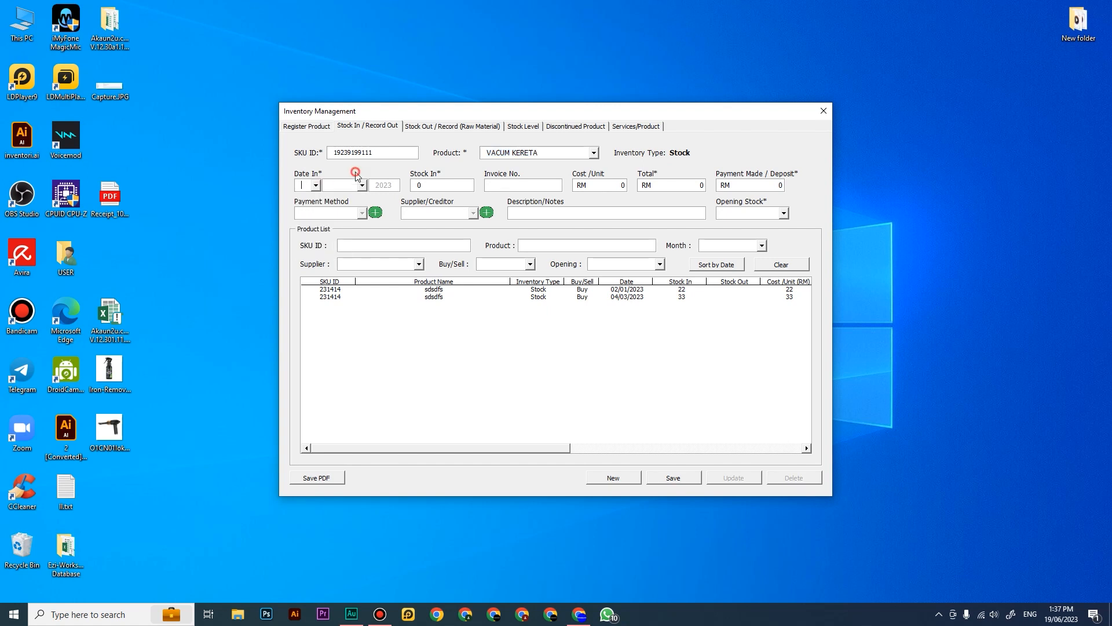
pyautogui.click(303, 187)
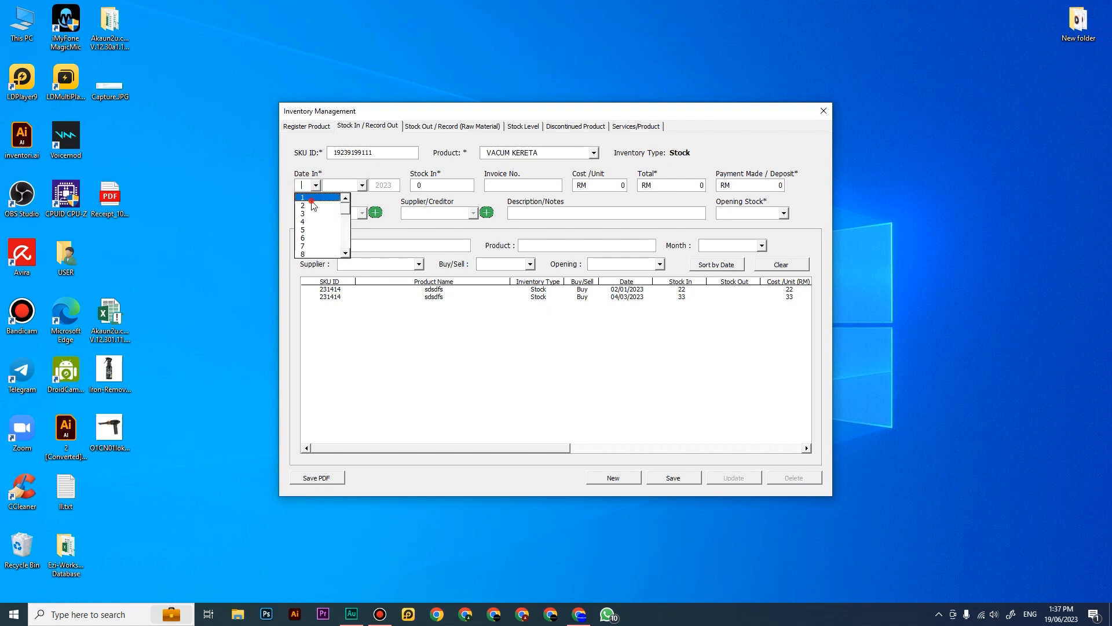
pyautogui.click(312, 200)
pyautogui.click(361, 185)
pyautogui.click(342, 214)
pyautogui.click(315, 186)
pyautogui.click(318, 247)
# Step: Set the stock-in quantity to 100 and enter the purchase's invoice number
pyautogui.click(434, 185)
pyautogui.write('100')
pyautogui.click(512, 186)
pyautogui.write('RERY677876567')
# Step: Set the cost per unit to RM 30 and the total to RM 3000
pyautogui.click(598, 185)
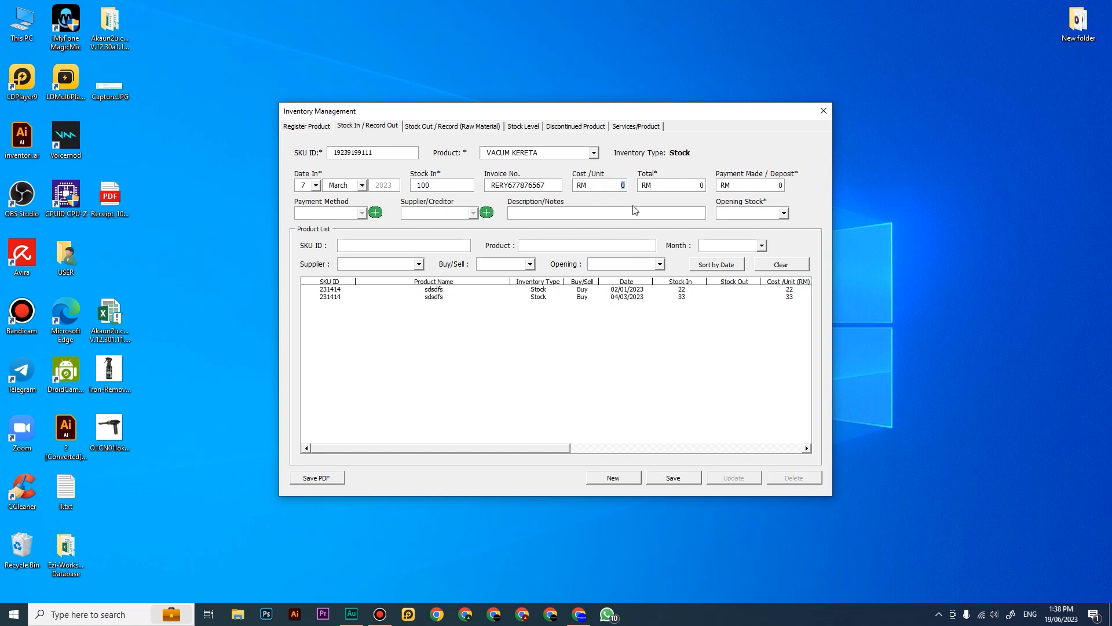
pyautogui.write('3')
pyautogui.click(667, 186)
pyautogui.write('30')
# Step: Try payment amounts of RM 0 and RM 100 for the purchase and check the Supplier/Creditor choice for each
pyautogui.click(752, 185)
pyautogui.click(425, 214)
pyautogui.click(439, 218)
pyautogui.click(441, 212)
pyautogui.click(441, 212)
pyautogui.click(459, 215)
pyautogui.click(463, 218)
pyautogui.doubleClick(770, 185)
pyautogui.write('0')
pyautogui.doubleClick(765, 186)
pyautogui.write('100')
pyautogui.click(445, 217)
pyautogui.click(747, 166)
# Step: Set the payment made to RM 3000 and the payment method to Cash In Hand
pyautogui.click(759, 188)
pyautogui.write('3000')
pyautogui.click(341, 214)
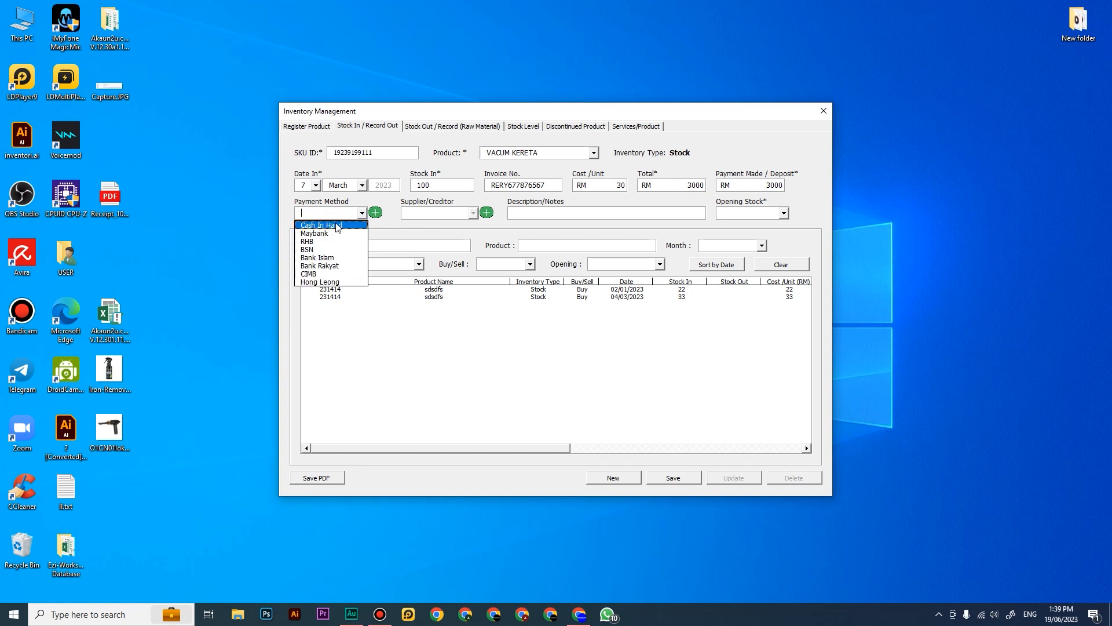
pyautogui.click(321, 225)
pyautogui.click(335, 214)
pyautogui.click(325, 234)
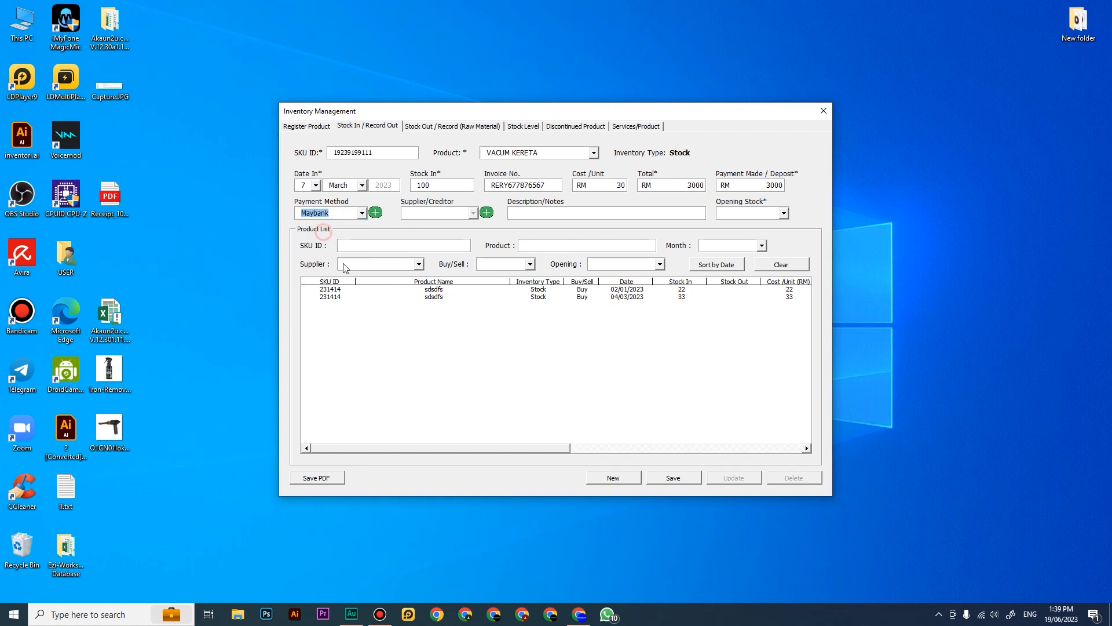
pyautogui.click(341, 217)
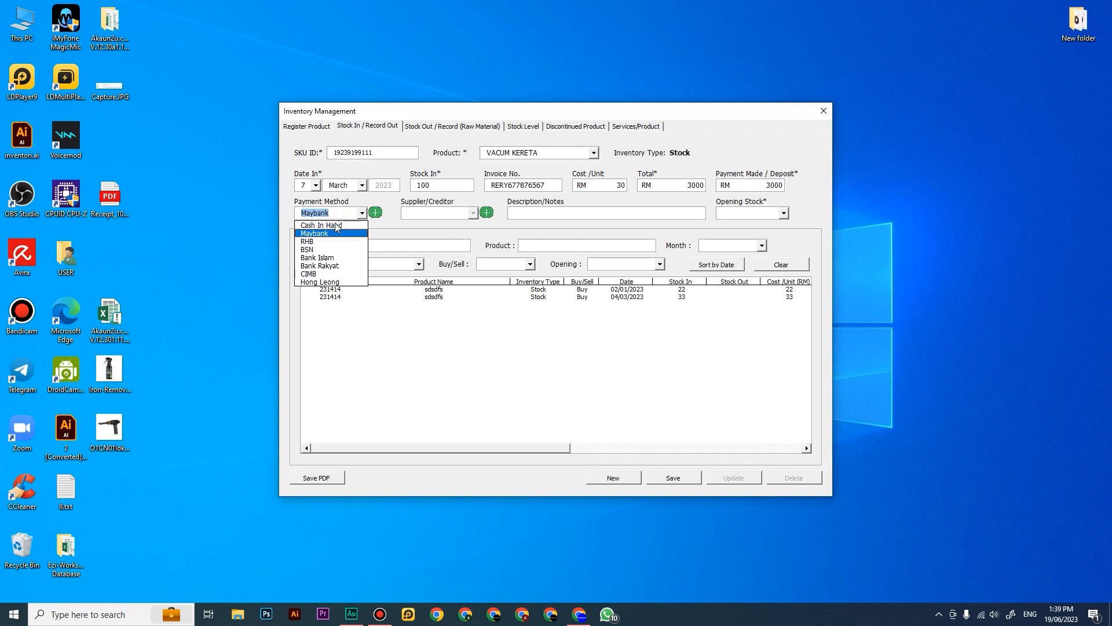
pyautogui.click(321, 225)
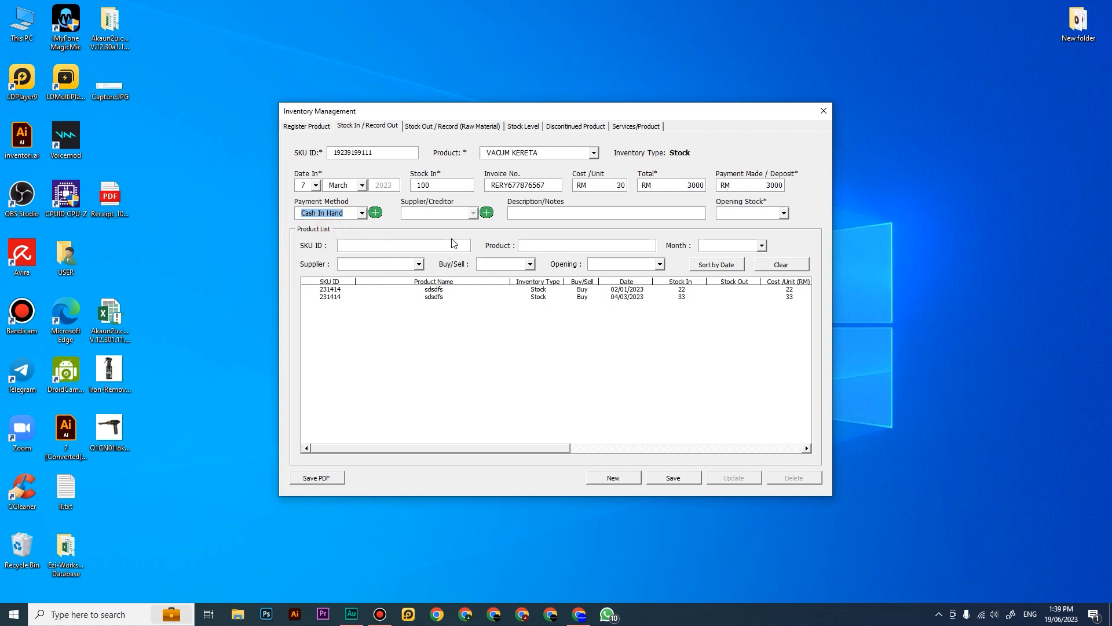
# Step: Enter BELIAN STOK as the stock-in description and set Opening Stock to Yes
pyautogui.click(524, 213)
pyautogui.write('BELIAN STOK')
pyautogui.click(751, 212)
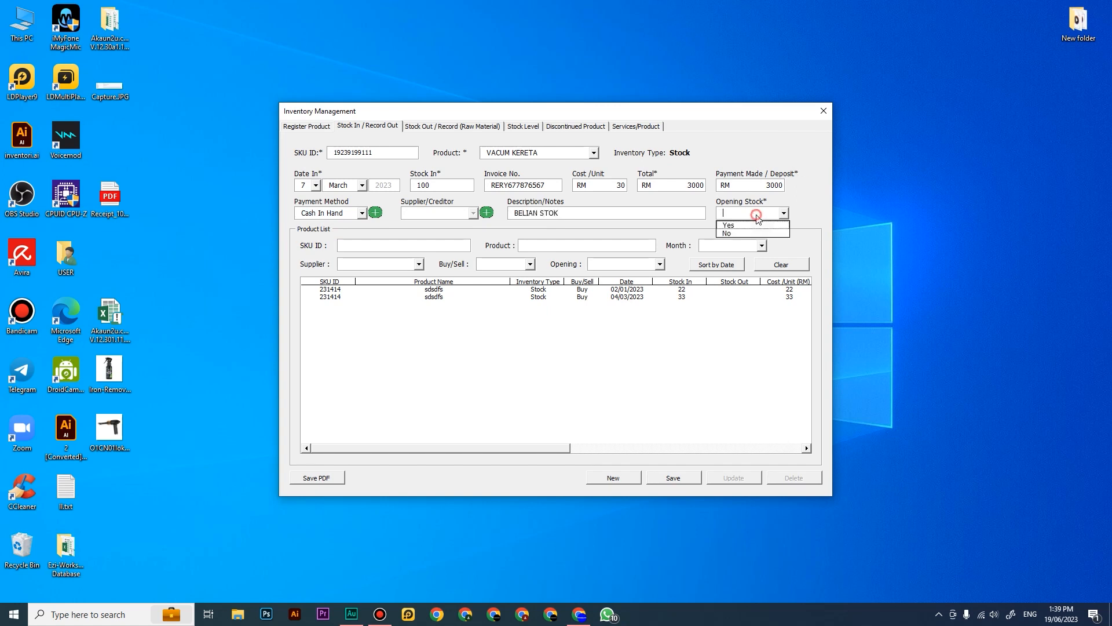
pyautogui.click(694, 202)
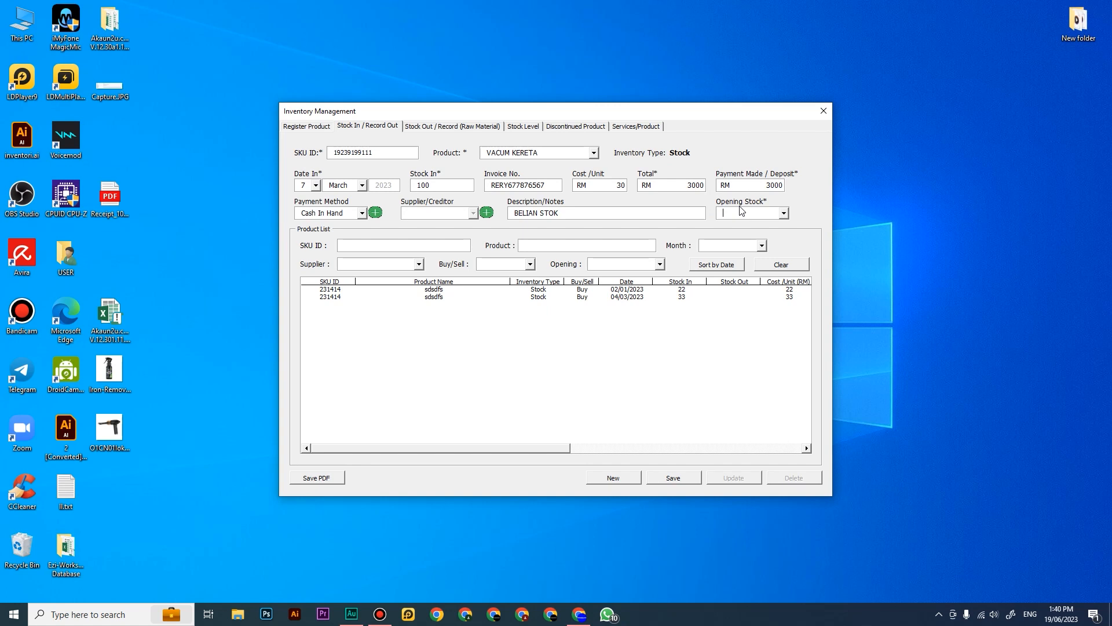
pyautogui.click(740, 210)
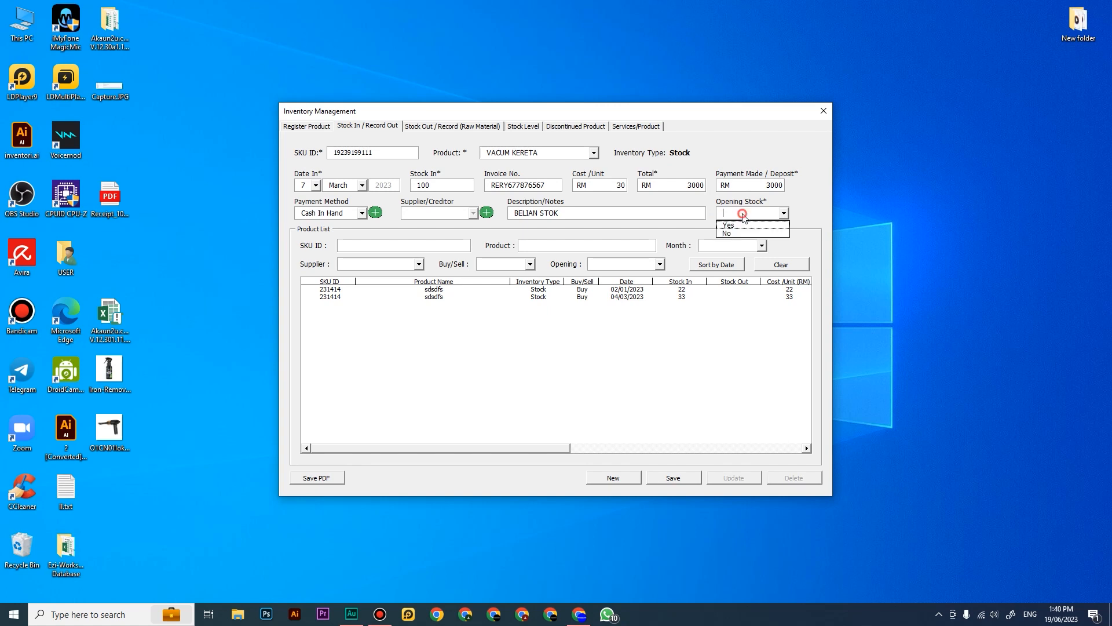
pyautogui.click(728, 233)
pyautogui.click(753, 213)
pyautogui.click(740, 225)
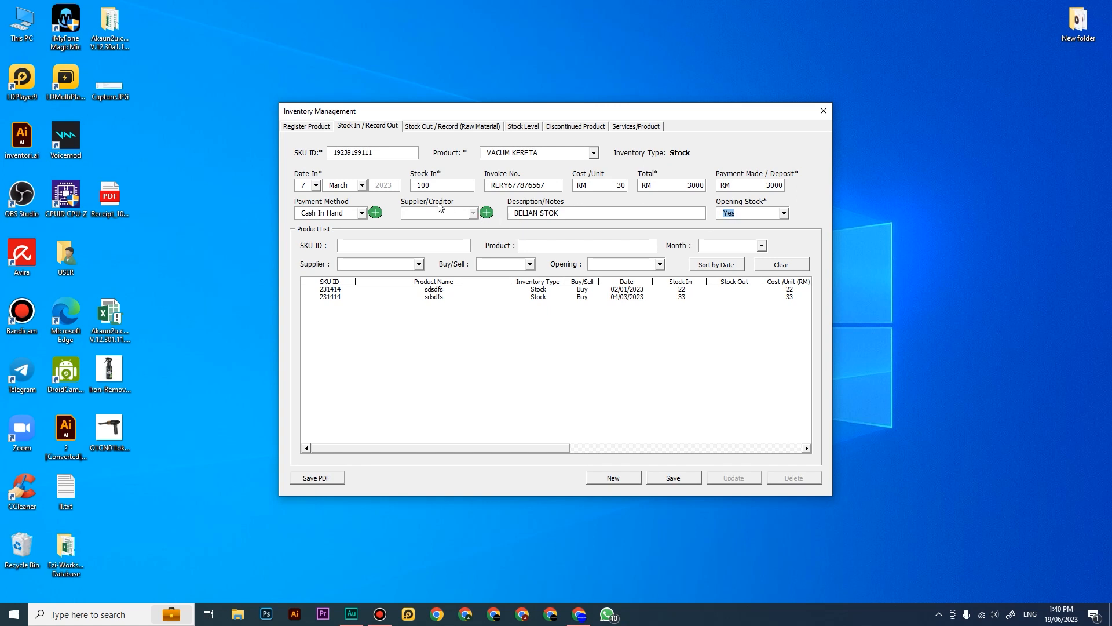
# Step: Set Opening Stock to No and save the stock-in record for VACUM KERETA
pyautogui.click(740, 216)
pyautogui.click(624, 204)
pyautogui.click(734, 213)
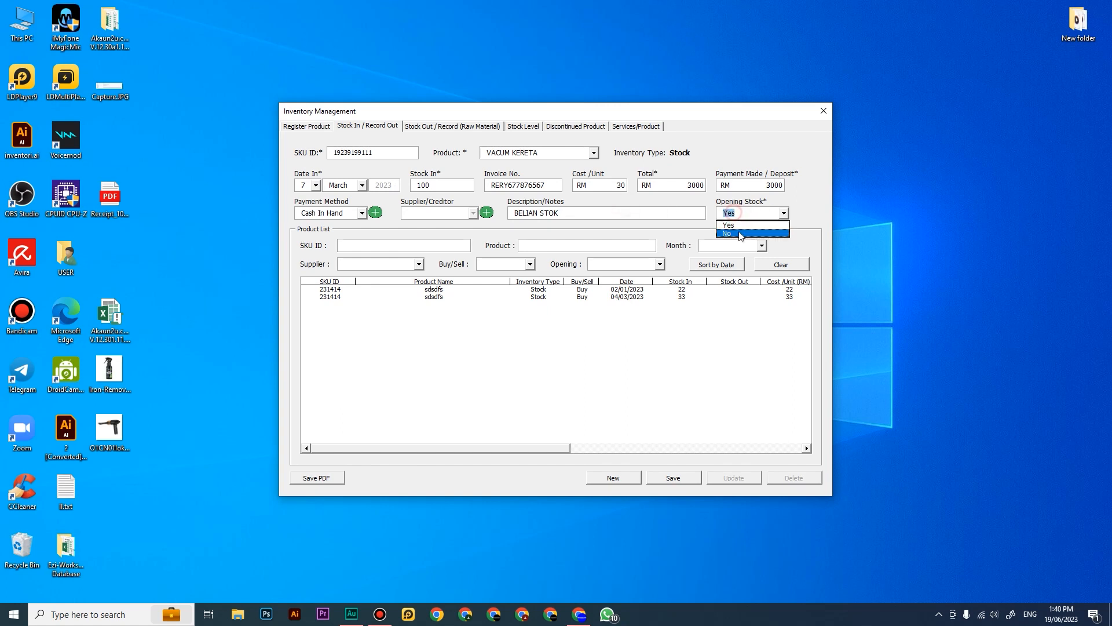
pyautogui.click(738, 233)
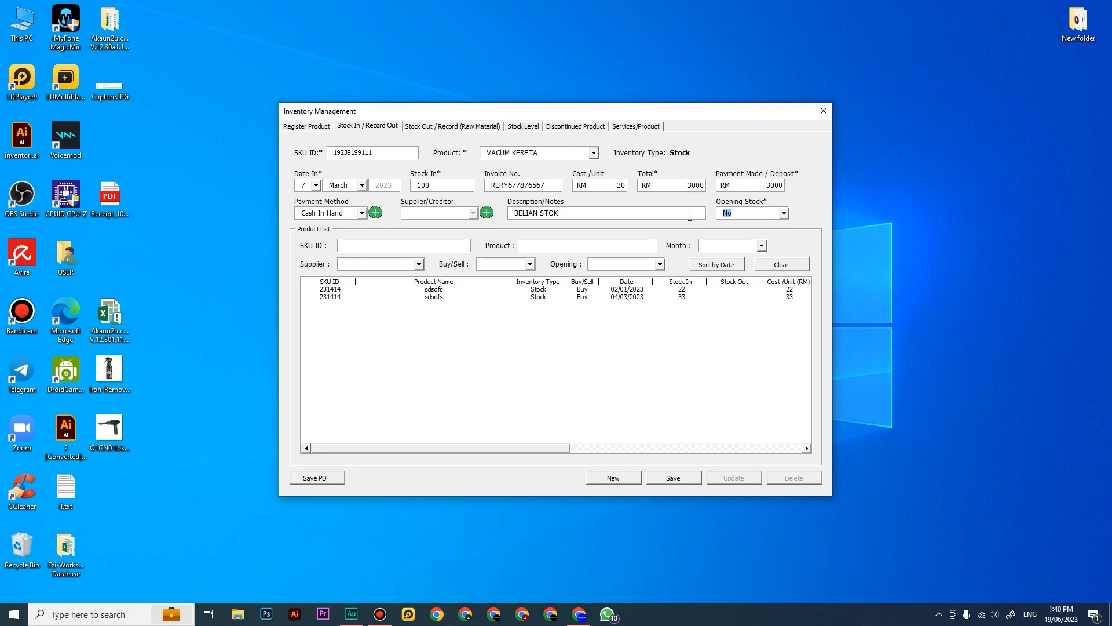
pyautogui.click(664, 483)
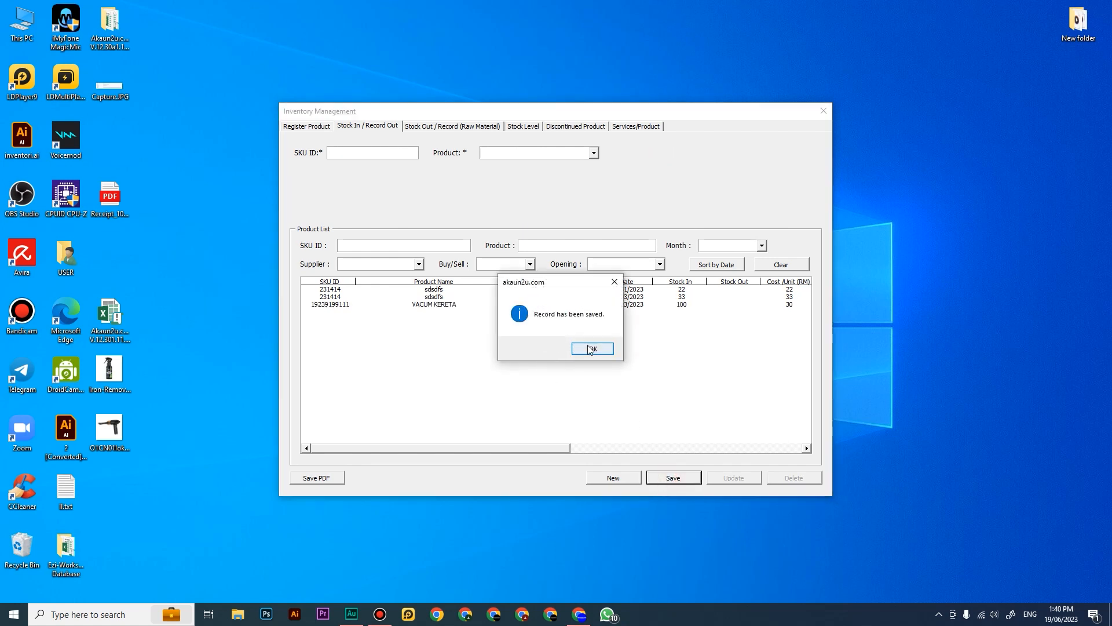
pyautogui.press('Return')
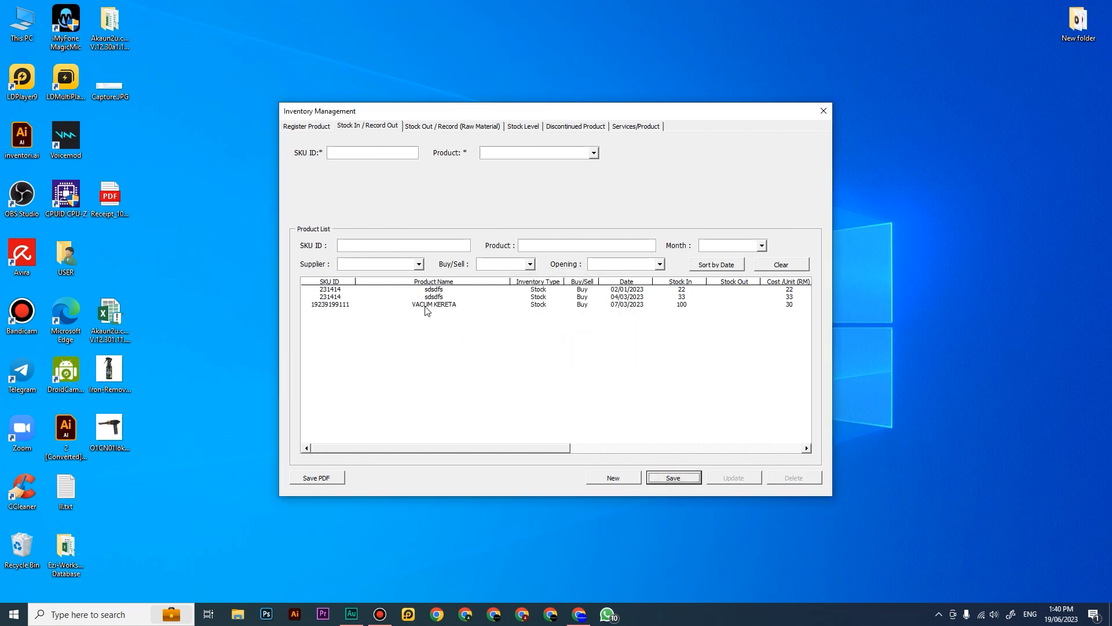
# Step: Review the saved VACUM KERETA stock-in record and product registration, and view the raw-material stock-out form
pyautogui.click(459, 306)
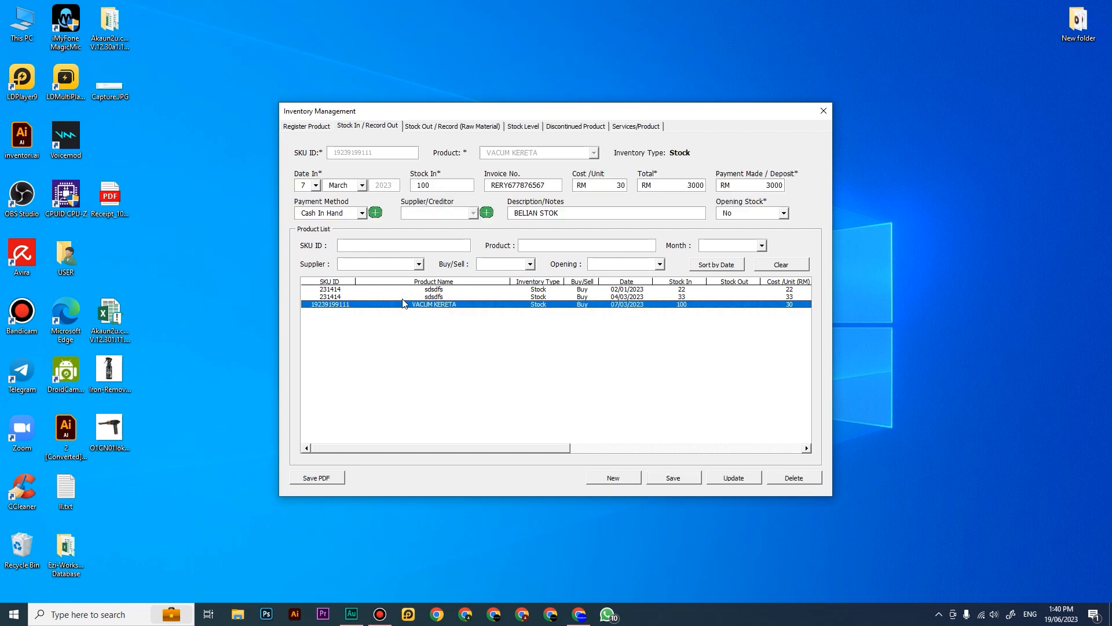
pyautogui.click(316, 127)
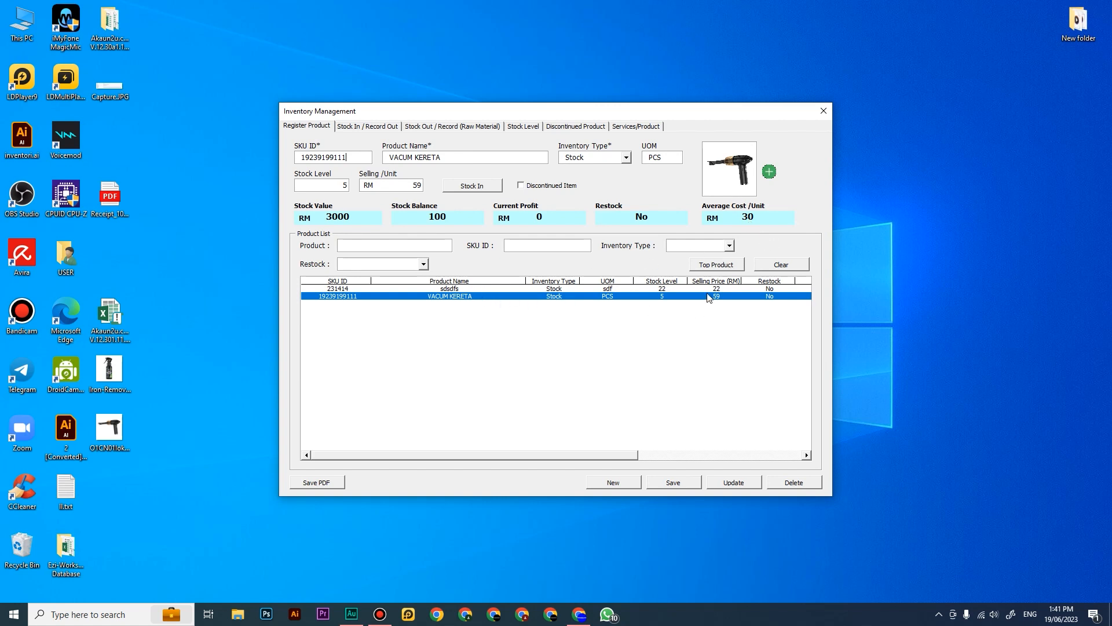
pyautogui.click(415, 127)
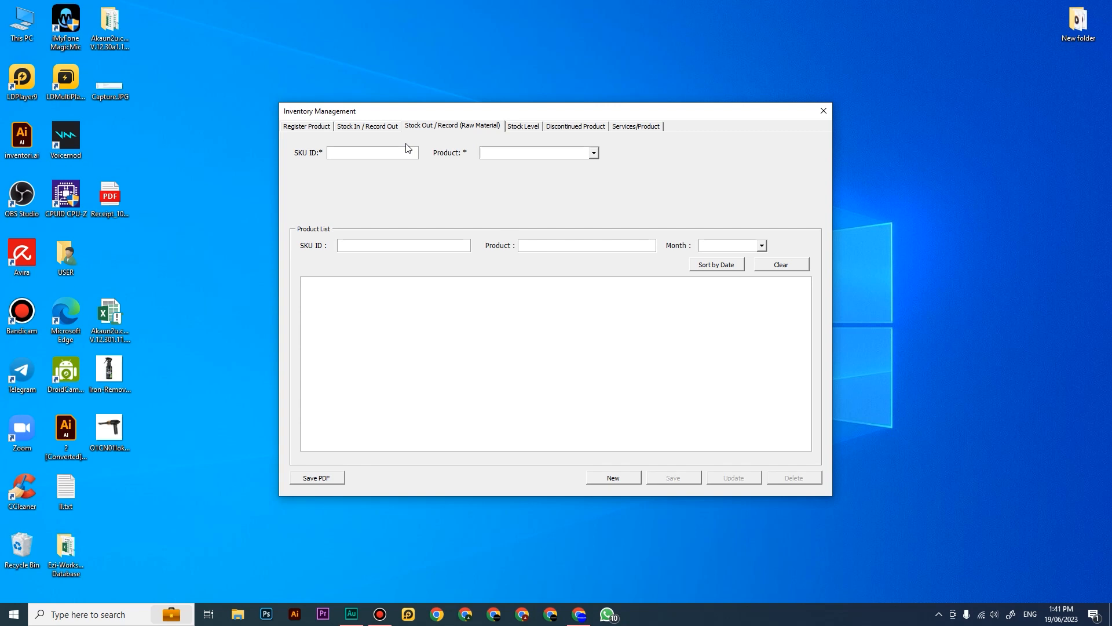
# Step: View a blank bill document from the Document/Stock Form in the sales records, and return to the main dashboard
pyautogui.click(823, 110)
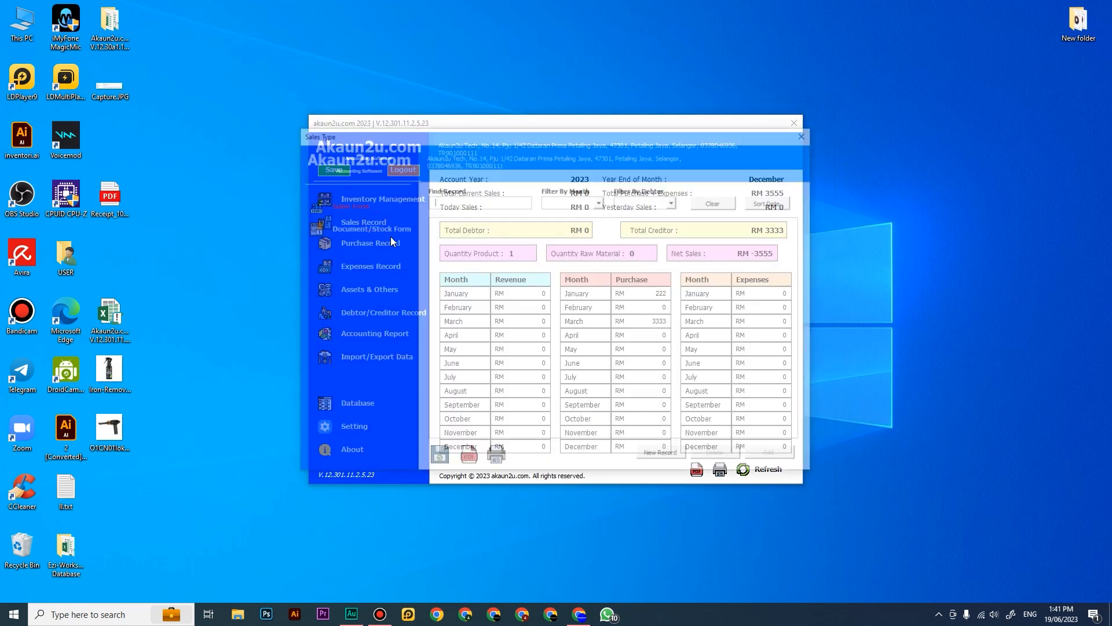
pyautogui.click(366, 227)
pyautogui.click(663, 456)
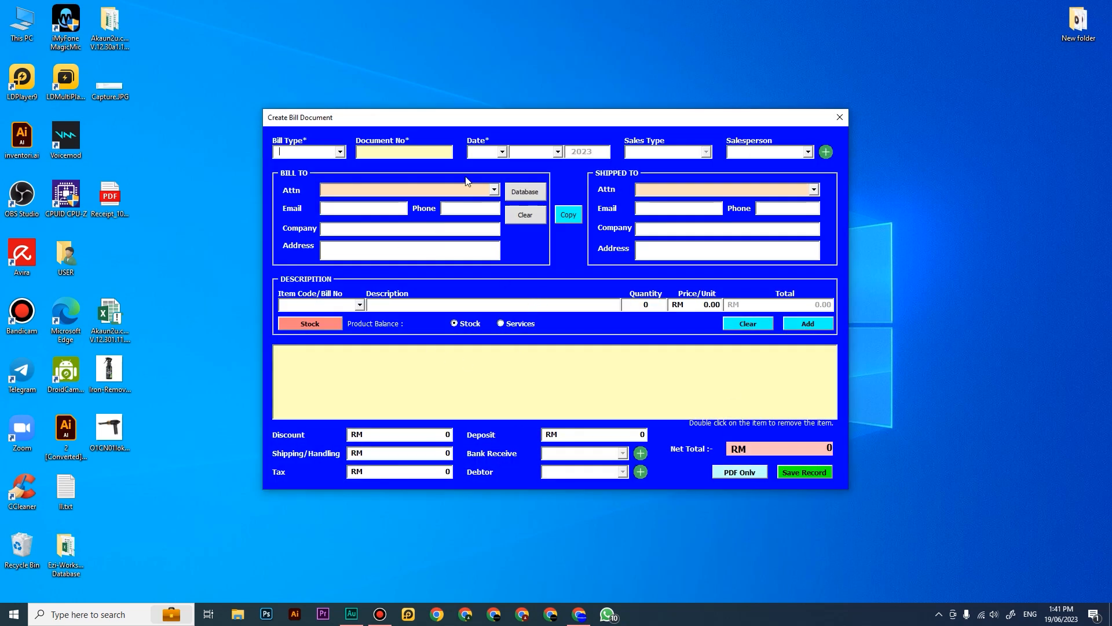
pyautogui.click(838, 118)
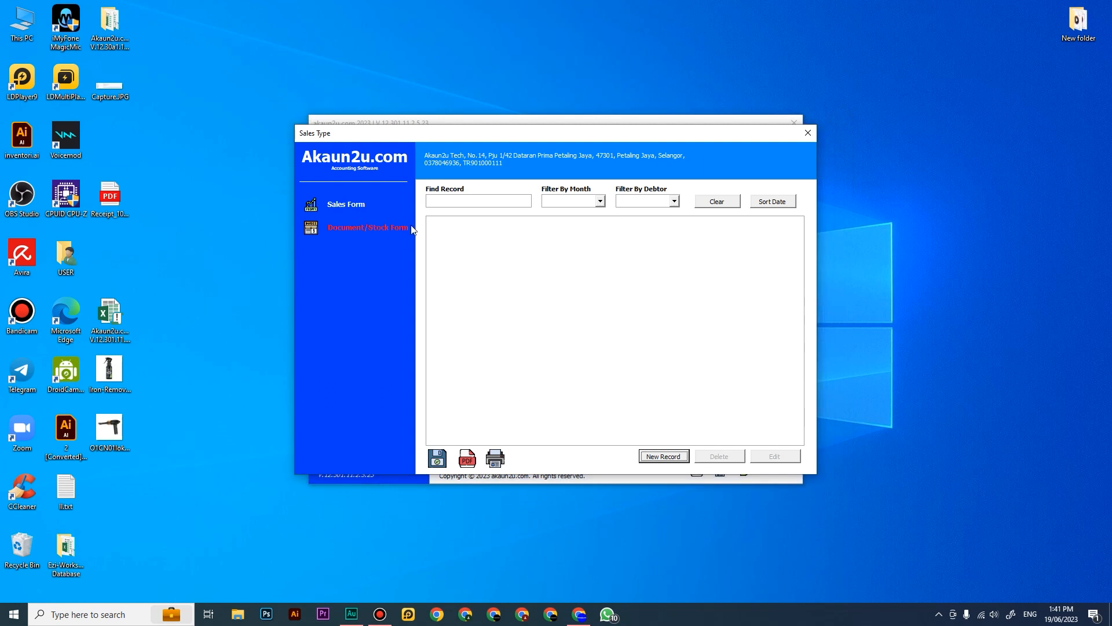
pyautogui.click(808, 134)
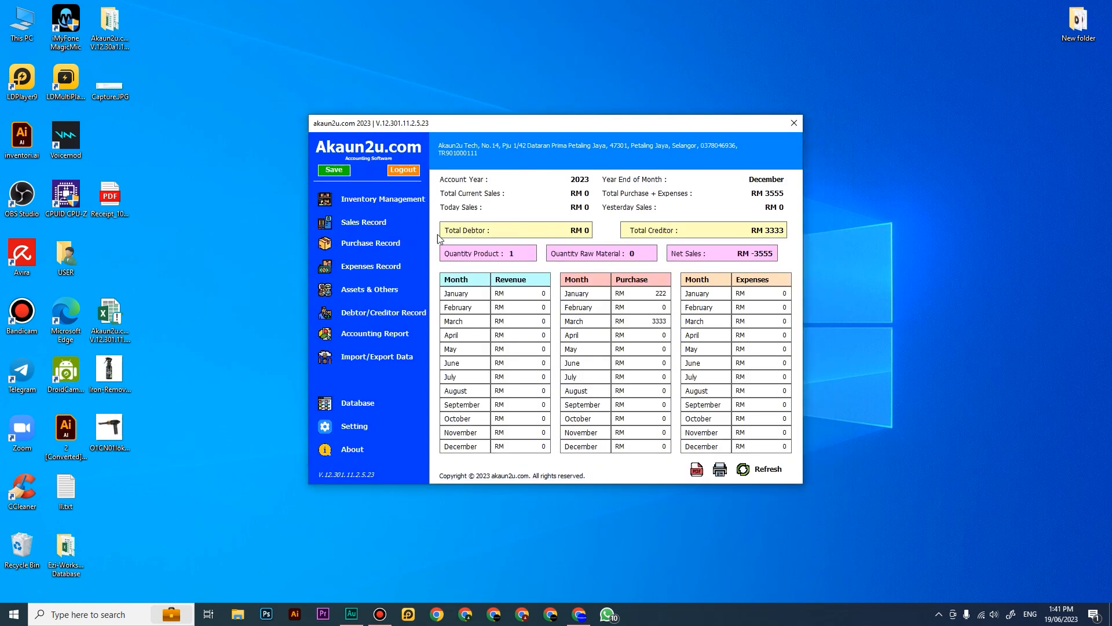
# Step: Compare the product choices in Inventory Management between stock-in records and raw-material stock-out records
pyautogui.click(378, 200)
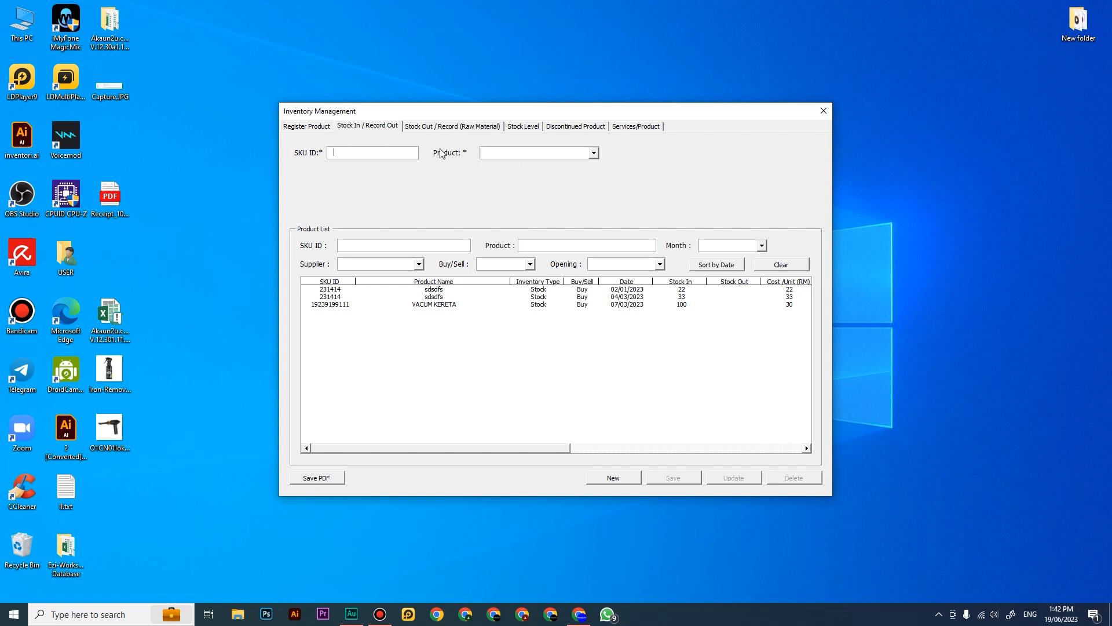
pyautogui.click(509, 155)
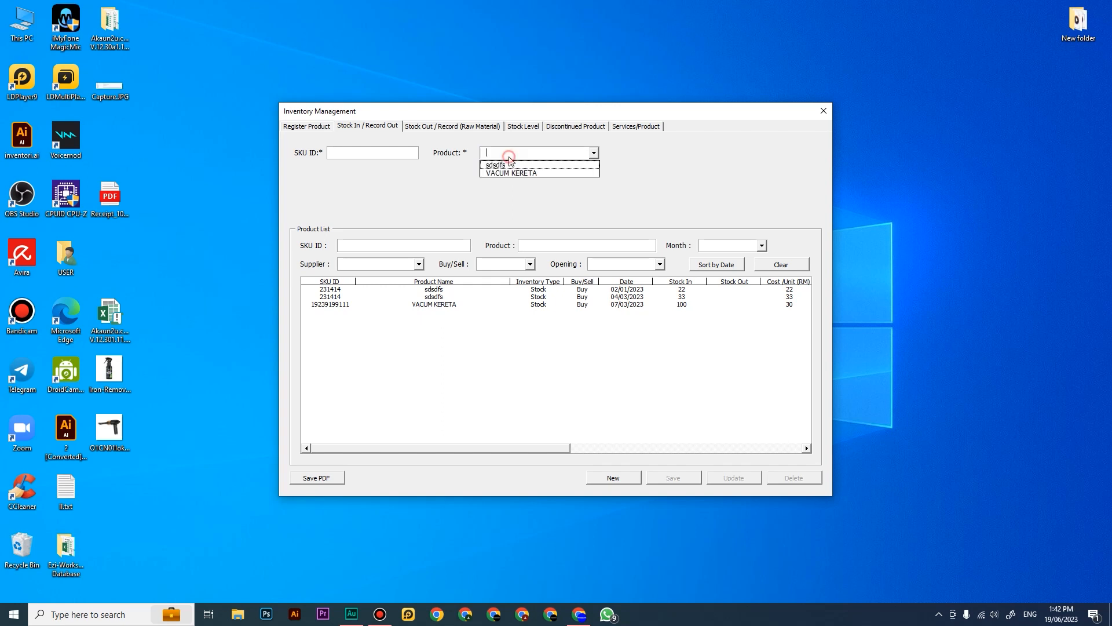
pyautogui.click(497, 190)
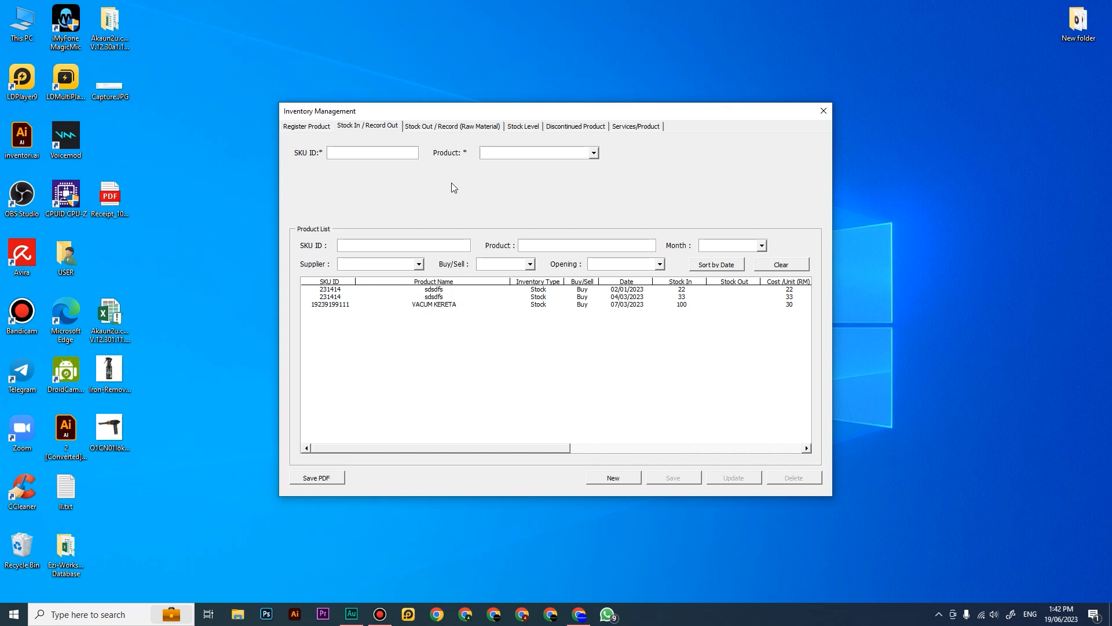
pyautogui.click(499, 152)
pyautogui.click(499, 153)
pyautogui.click(465, 126)
pyautogui.click(500, 147)
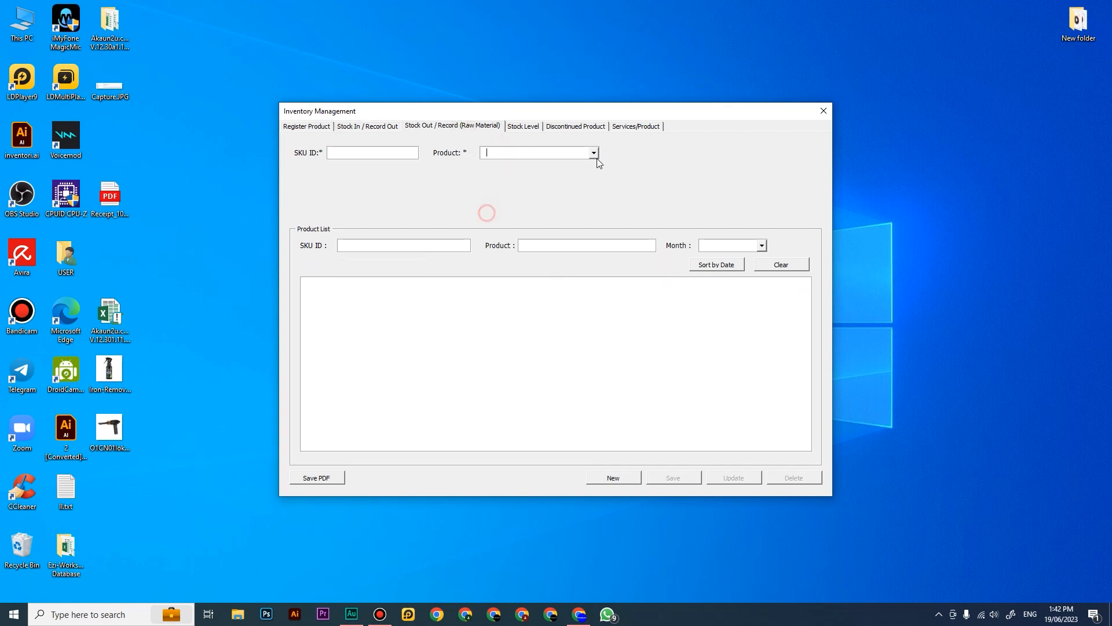
pyautogui.click(595, 153)
pyautogui.click(501, 201)
# Step: Check the inventory type options for product registration and recheck the product choices for raw-material stock-out
pyautogui.click(306, 126)
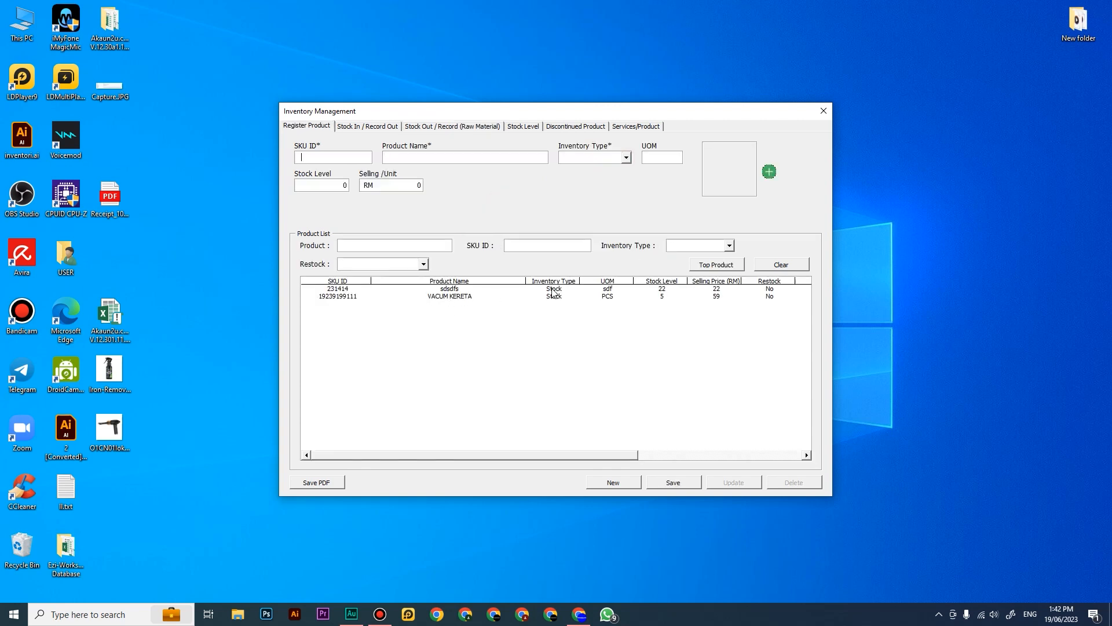
pyautogui.click(625, 158)
pyautogui.click(579, 218)
pyautogui.click(472, 126)
pyautogui.click(594, 153)
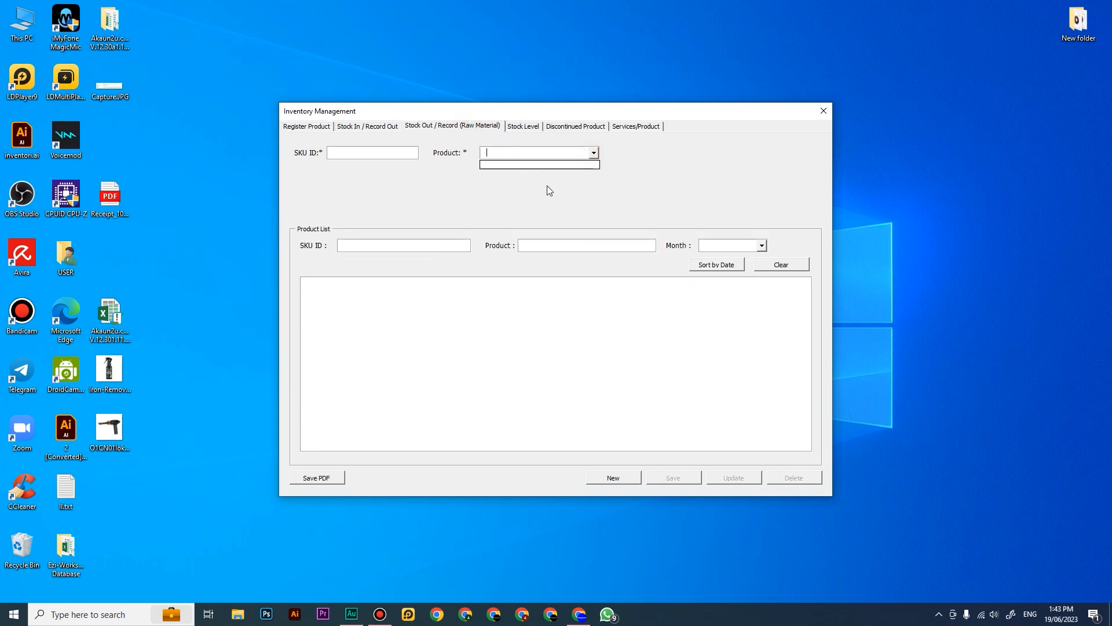
pyautogui.click(520, 186)
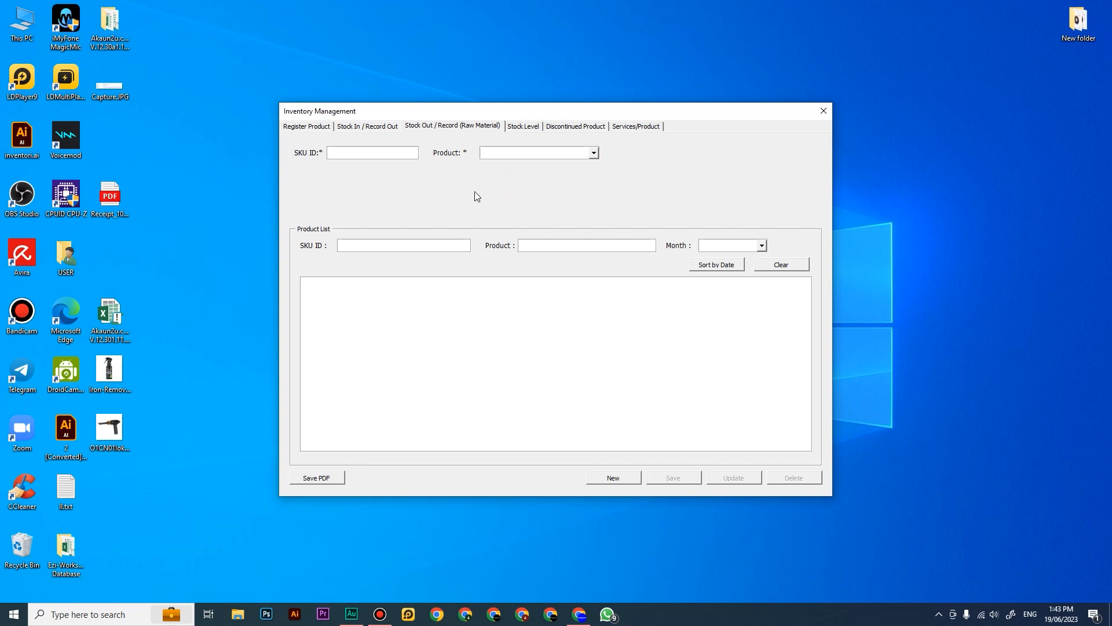
# Step: Check the Stock Level list against the registered details of sdsdfs and VACUM KERETA
pyautogui.click(516, 131)
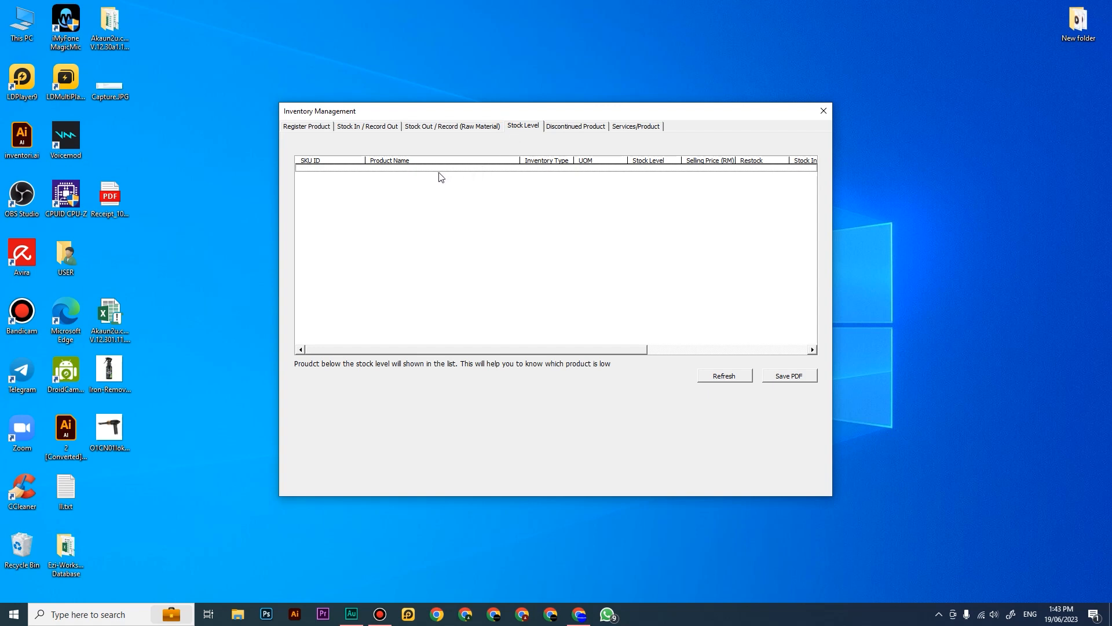
pyautogui.click(305, 127)
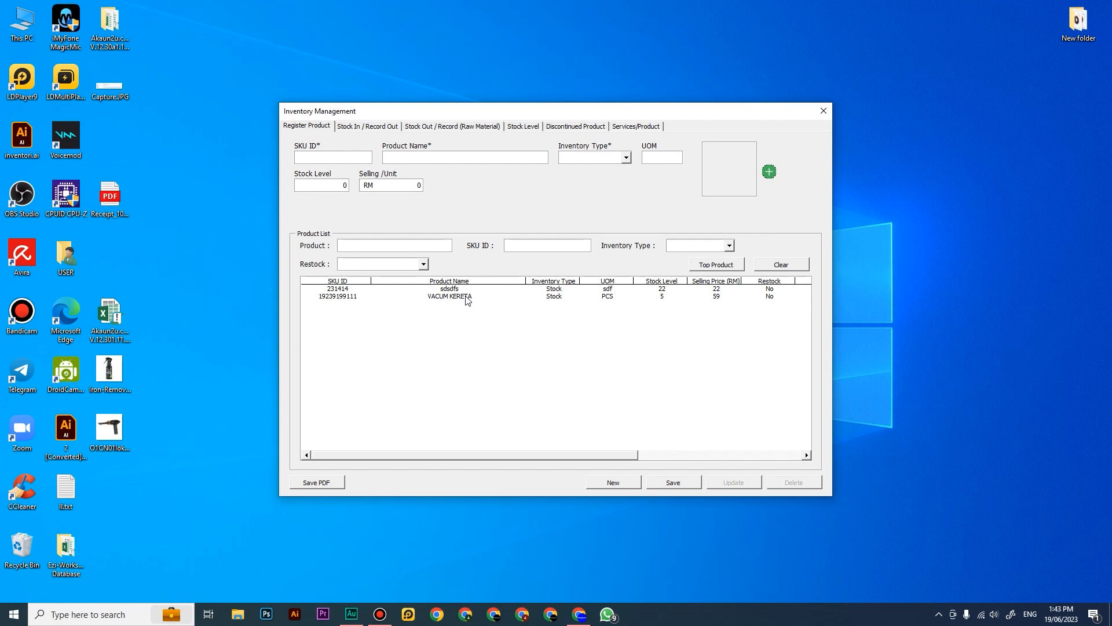
pyautogui.click(524, 128)
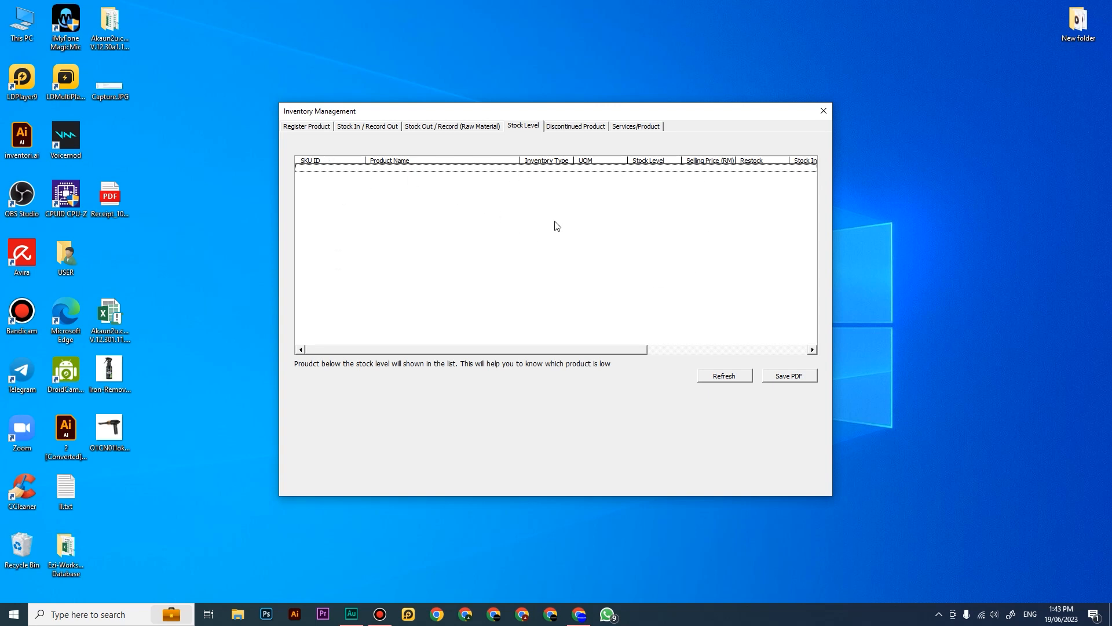
pyautogui.click(312, 127)
pyautogui.click(472, 289)
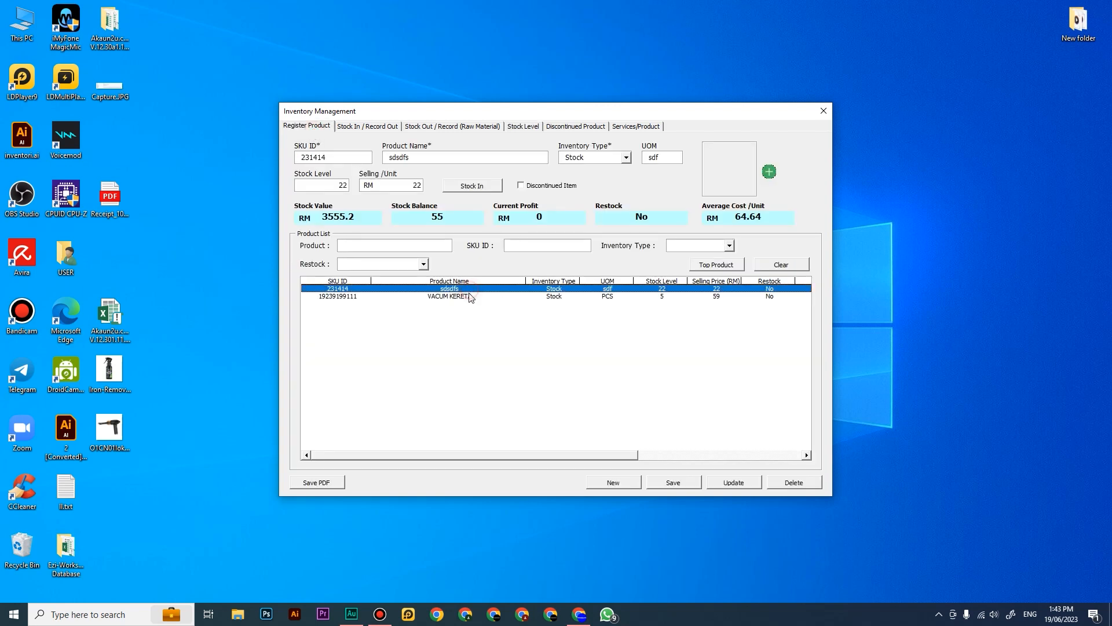
pyautogui.click(581, 297)
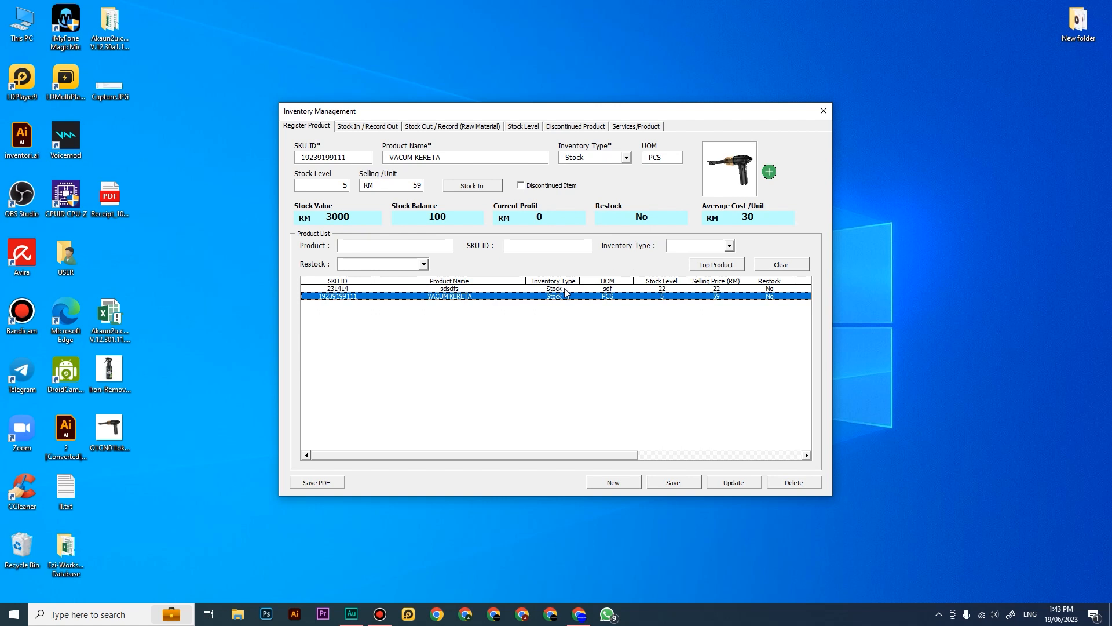
pyautogui.click(523, 126)
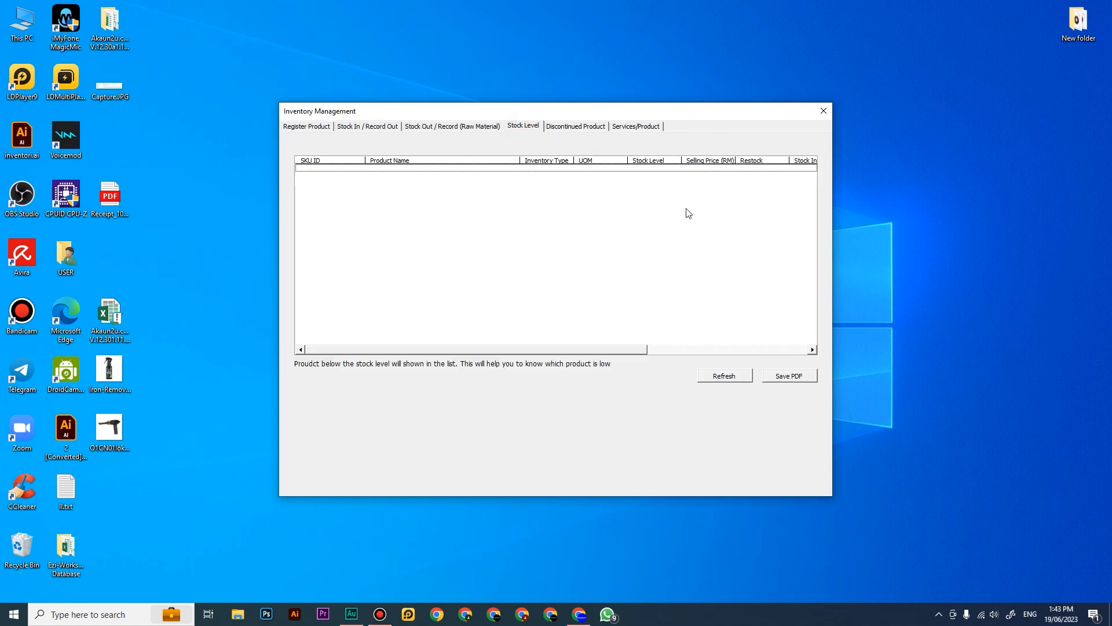
pyautogui.click(317, 132)
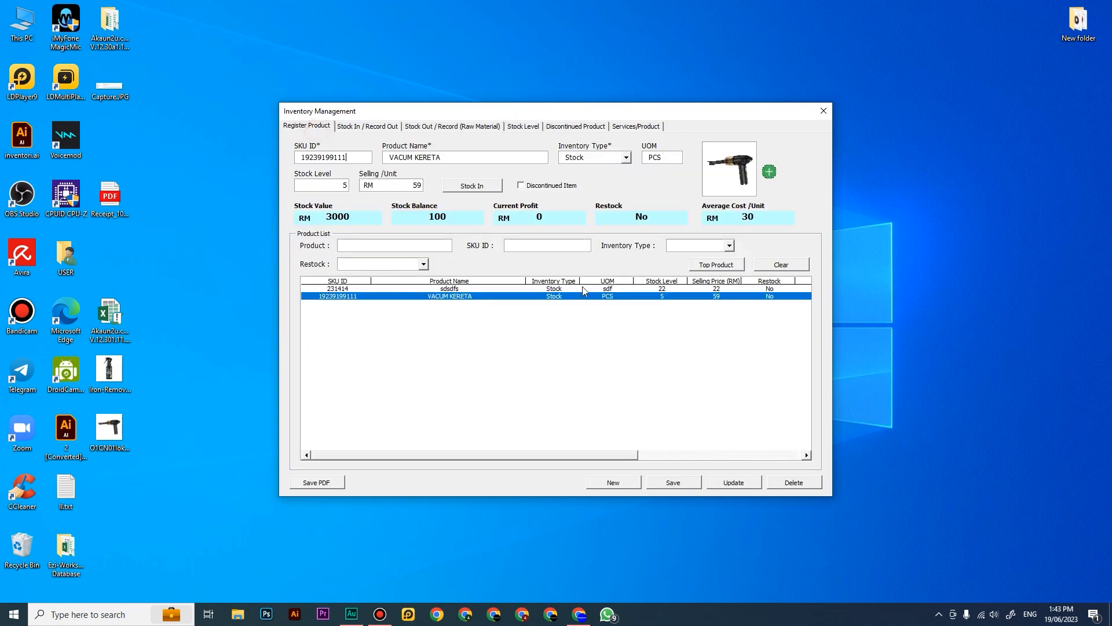
# Step: View the Discontinued Product list and the existing stock-in records
pyautogui.click(575, 126)
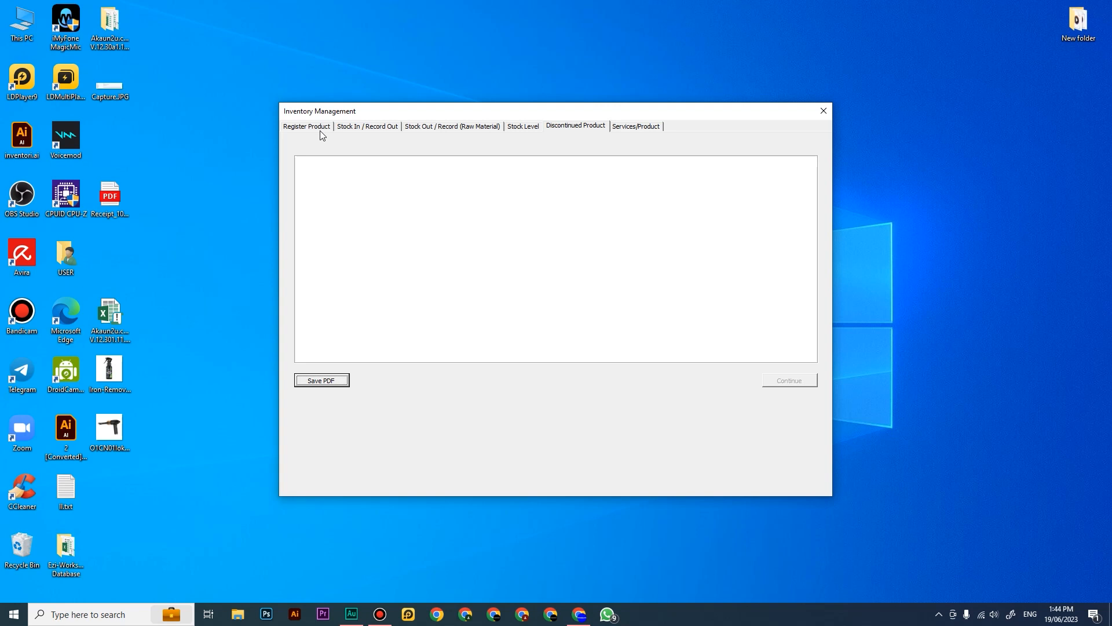
pyautogui.click(339, 127)
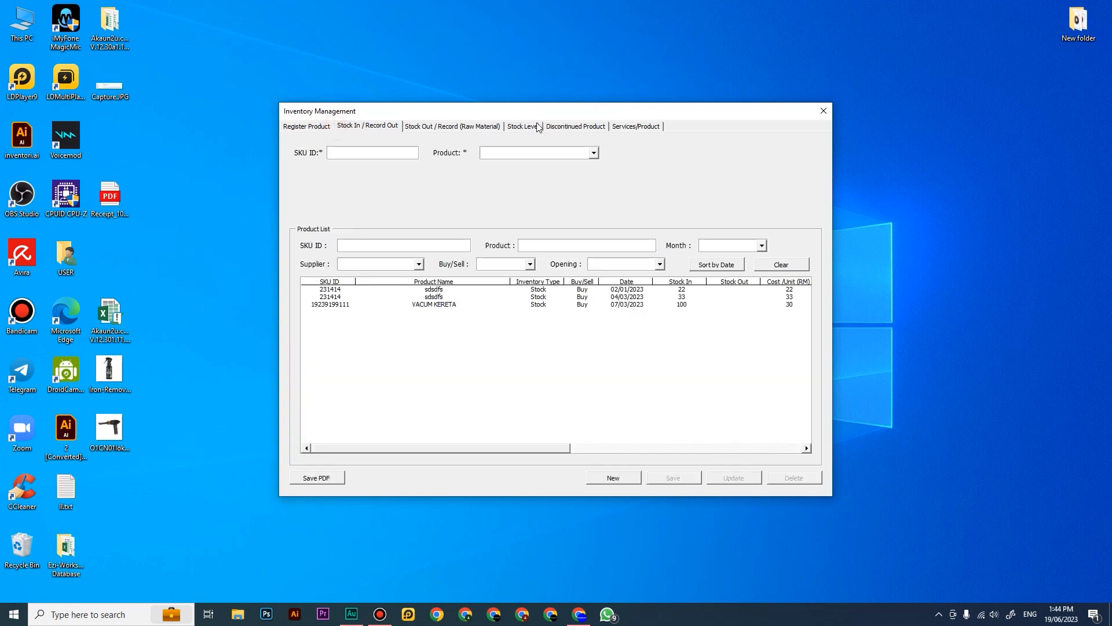
pyautogui.click(566, 127)
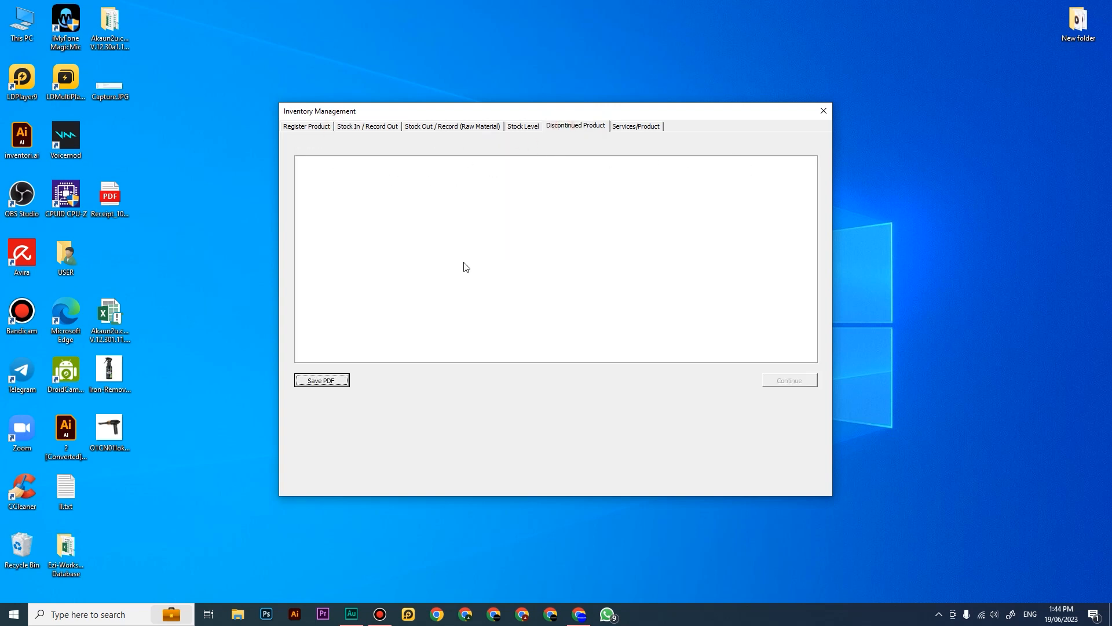
# Step: Mark the registered product sdsdfs as a discontinued item
pyautogui.click(317, 127)
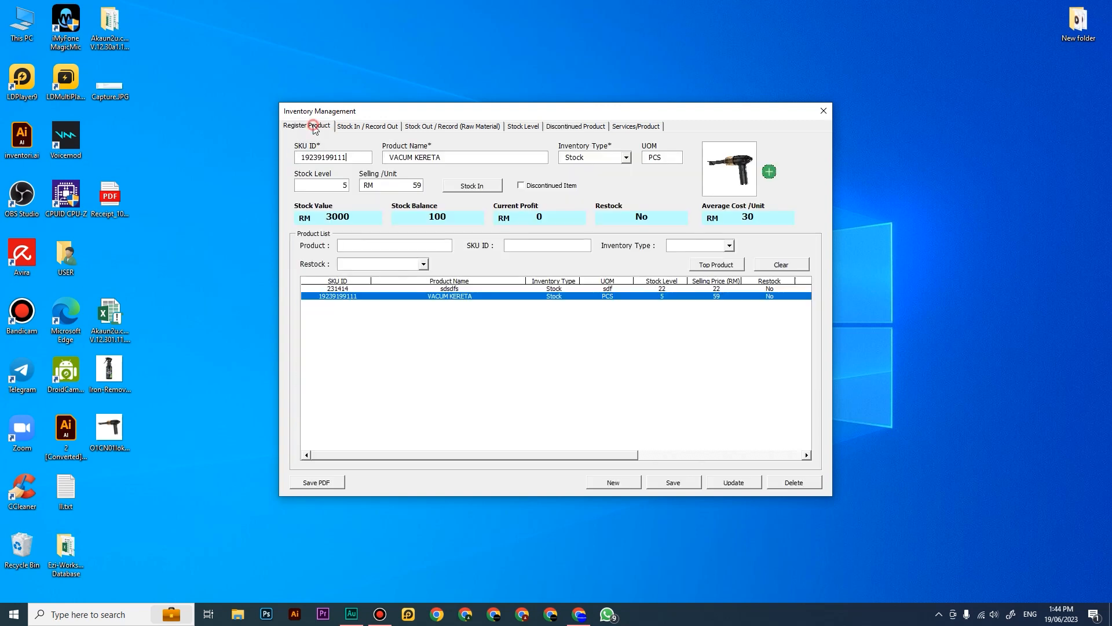
pyautogui.click(450, 295)
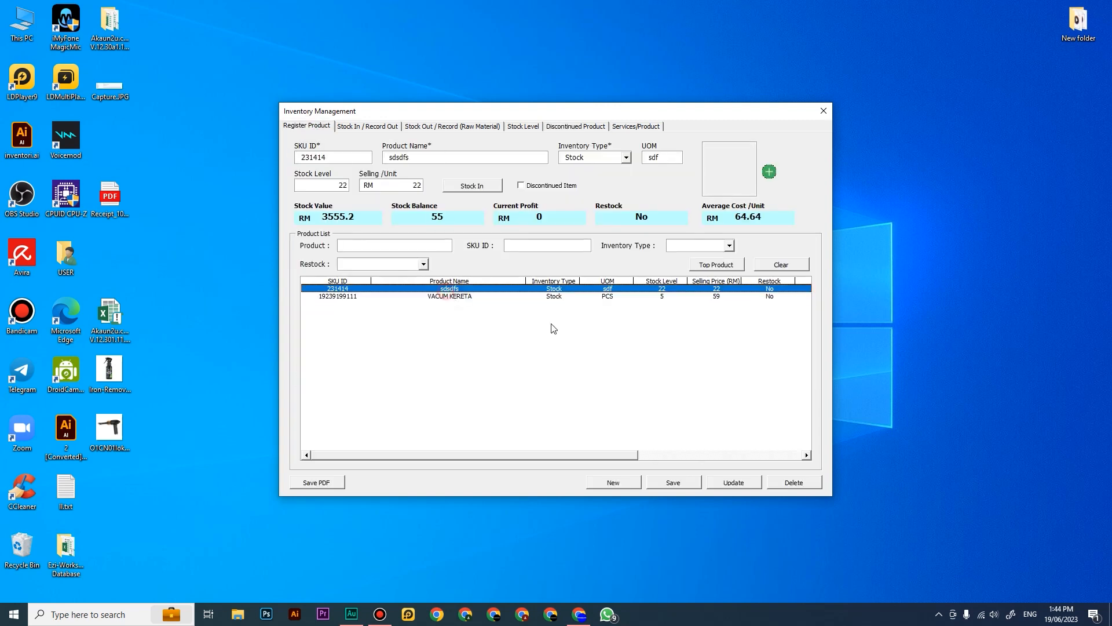
pyautogui.click(446, 297)
pyautogui.click(464, 289)
pyautogui.click(521, 186)
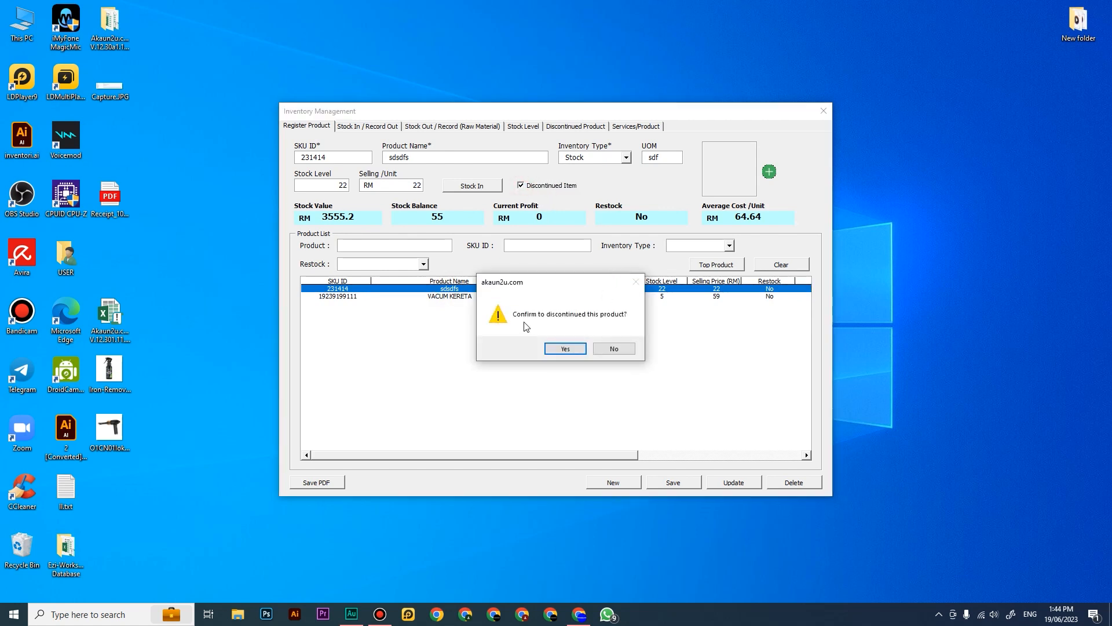
pyautogui.click(579, 350)
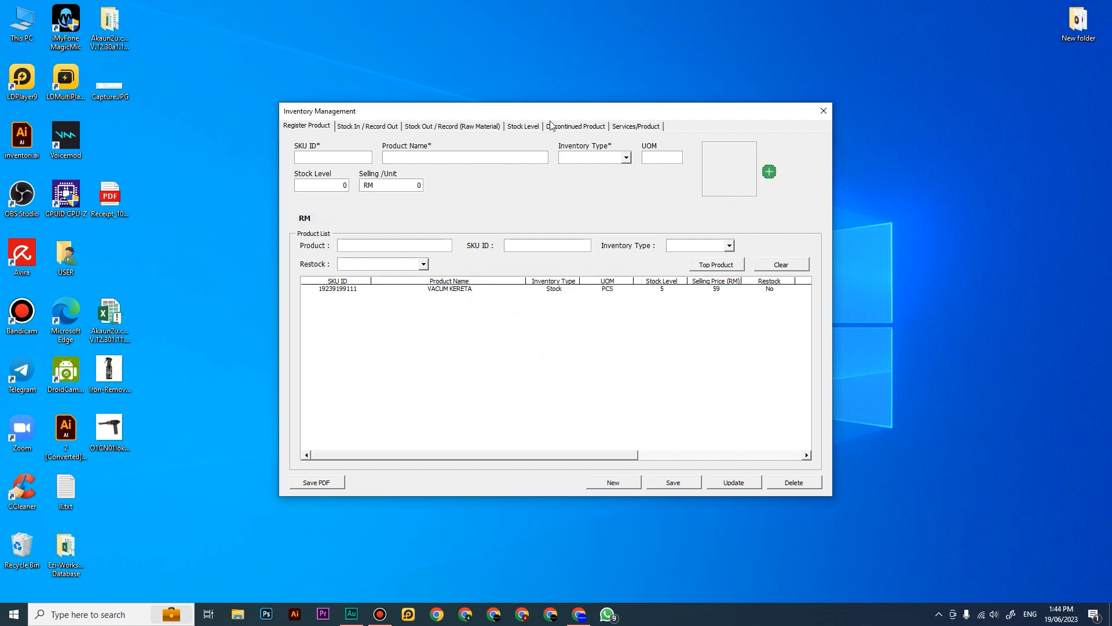
# Step: Check for sdsdfs in the Discontinued Product list and in the registered product list
pyautogui.click(567, 124)
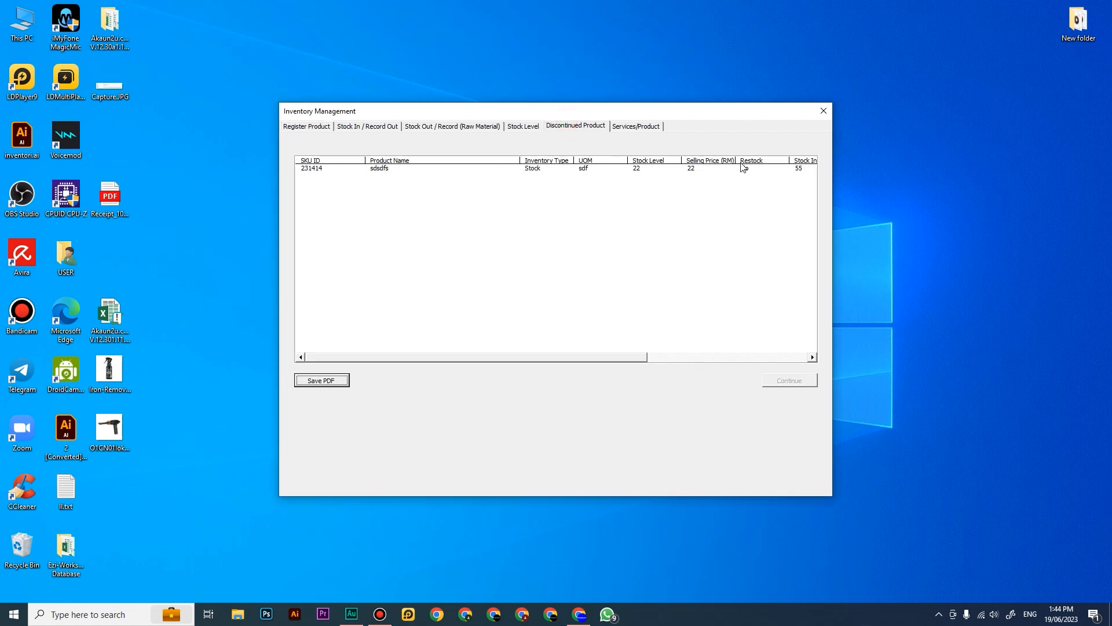
pyautogui.click(307, 126)
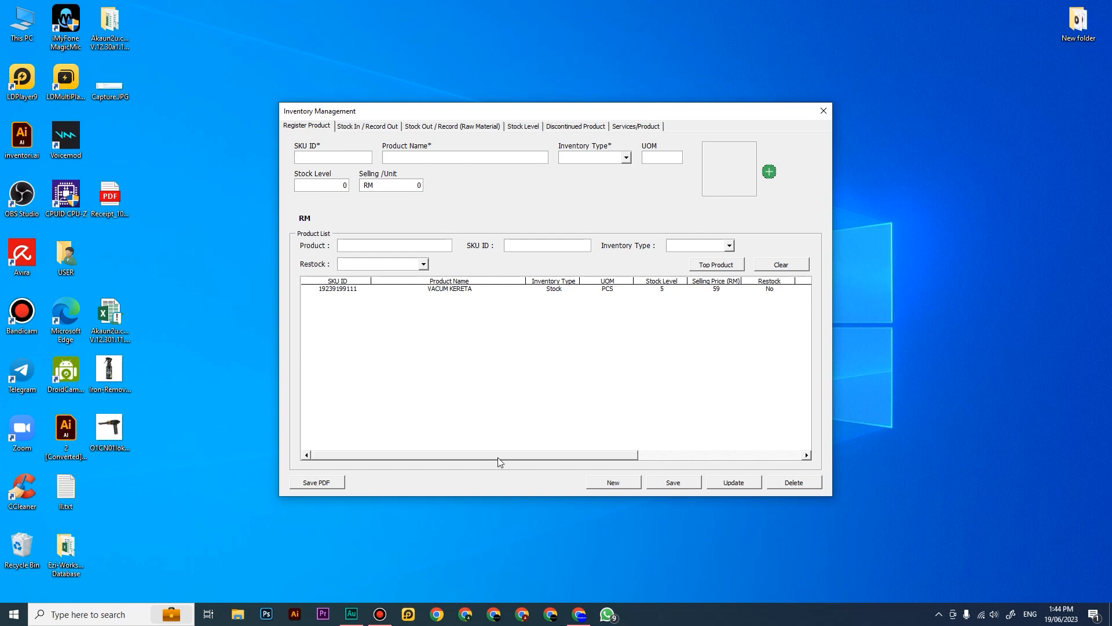
pyautogui.moveTo(498, 457); pyautogui.dragTo(475, 454)
pyautogui.click(576, 127)
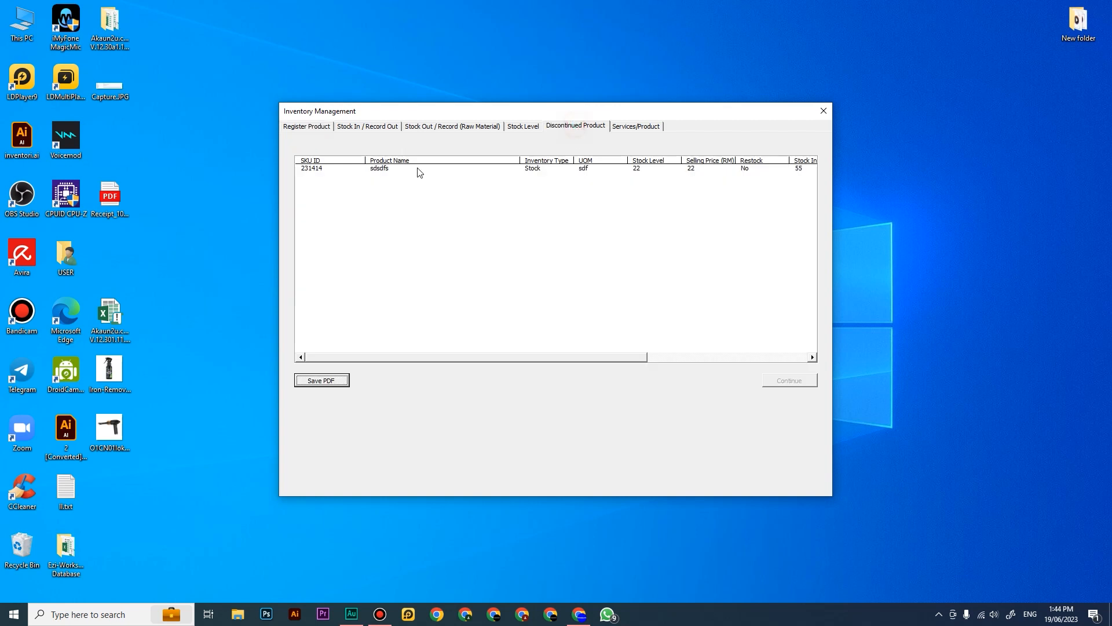
# Step: Restore sdsdfs from the Discontinued Product list to active products and check the registered product list
pyautogui.click(538, 169)
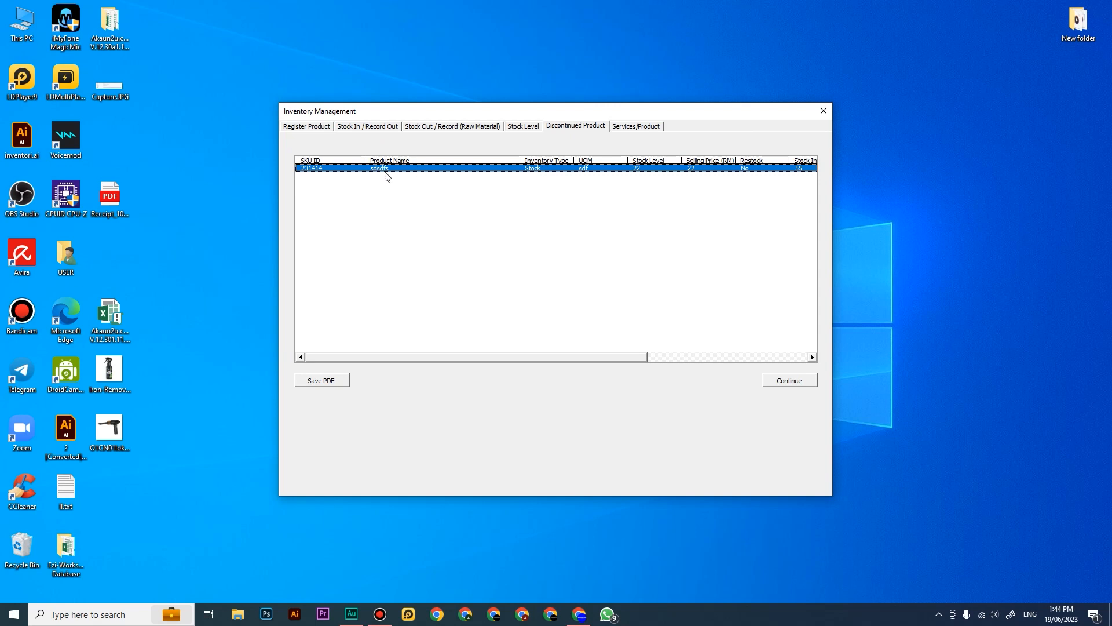
pyautogui.click(805, 381)
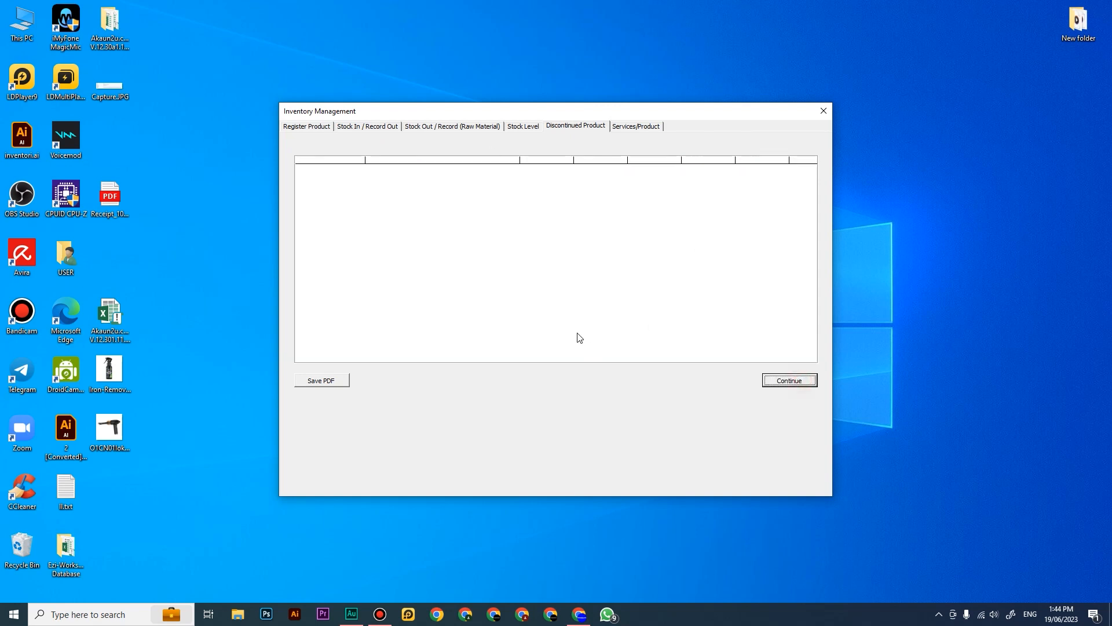
pyautogui.click(318, 127)
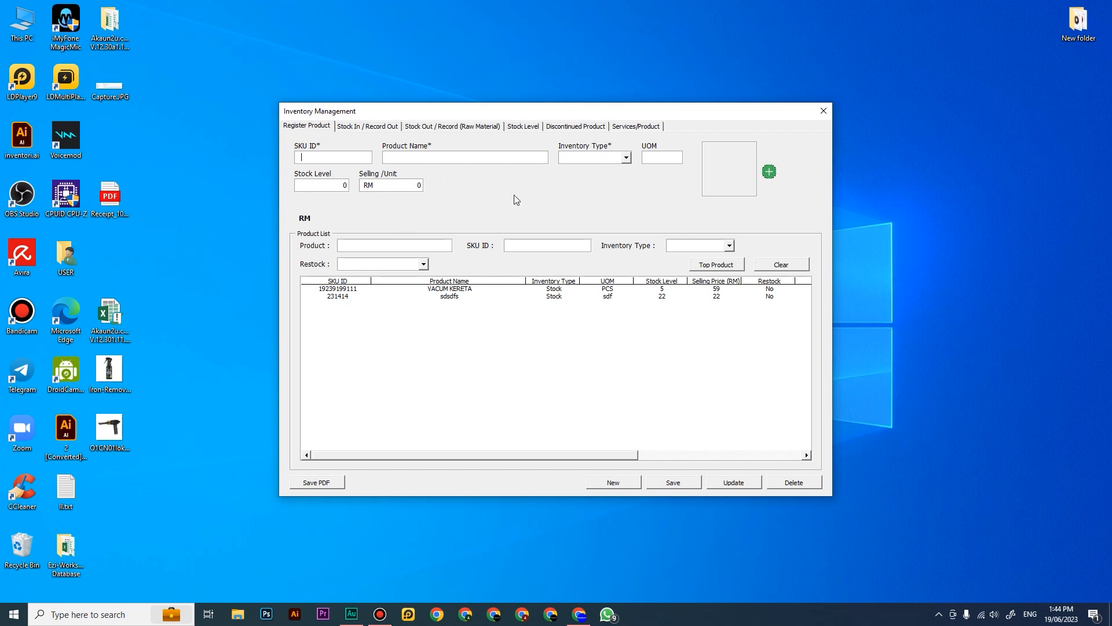
# Step: Start a new Services/Product entry with code ID 1001 and the name SPRAY MUKA
pyautogui.click(635, 128)
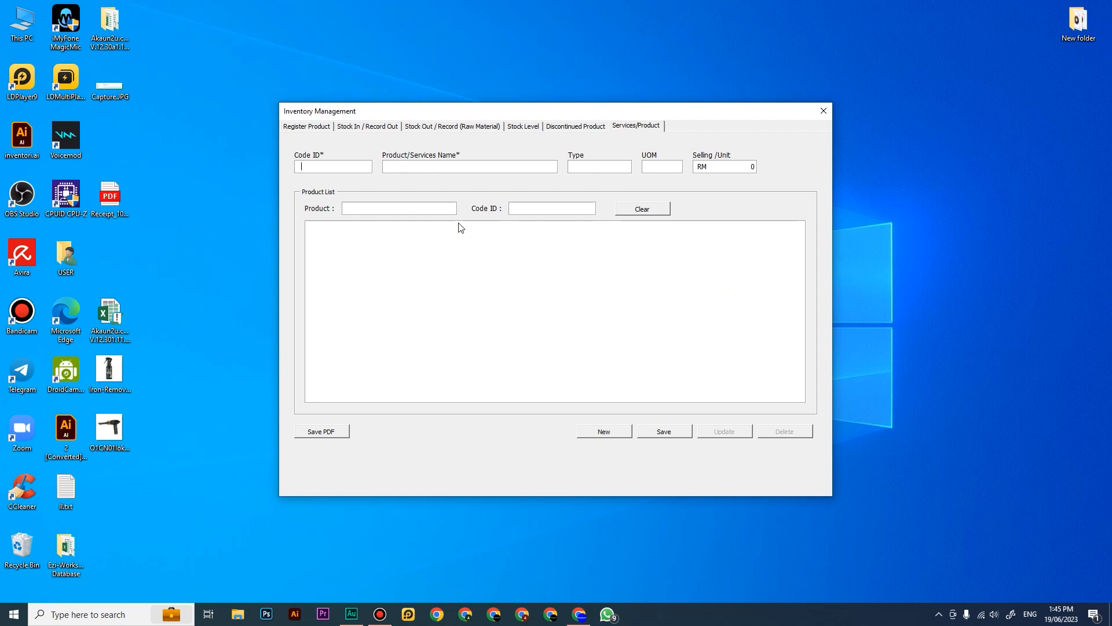
pyautogui.click(326, 174)
pyautogui.write('1001')
pyautogui.click(399, 172)
pyautogui.click(303, 128)
pyautogui.click(636, 127)
pyautogui.click(411, 167)
pyautogui.write('pRODU')
pyautogui.press('BackSpace')
pyautogui.press('BackSpace')
pyautogui.press('BackSpace')
pyautogui.press('BackSpace')
pyautogui.write('SPRAY MUKA')
# Step: Set SPRAY MUKA's type to PRODUK, UOM to PCS and selling price to RM 22, and save the entry
pyautogui.click(588, 166)
pyautogui.write('PRODUC')
pyautogui.press('BackSpace')
pyautogui.press('BackSpace')
pyautogui.click(659, 166)
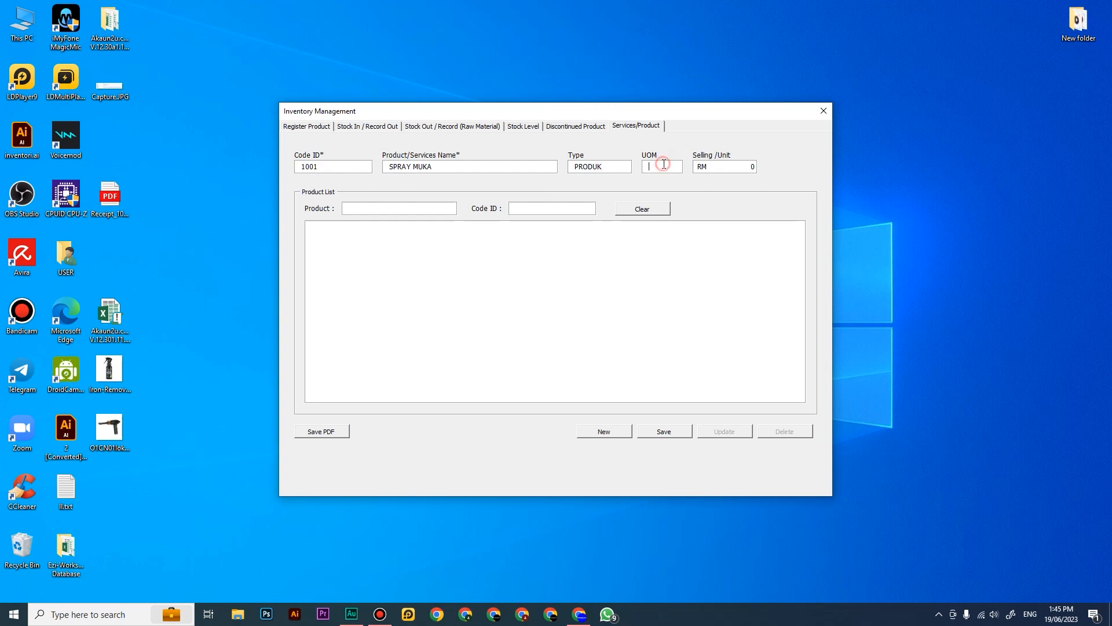
pyautogui.write('PCS')
pyautogui.write('22')
pyautogui.click(666, 431)
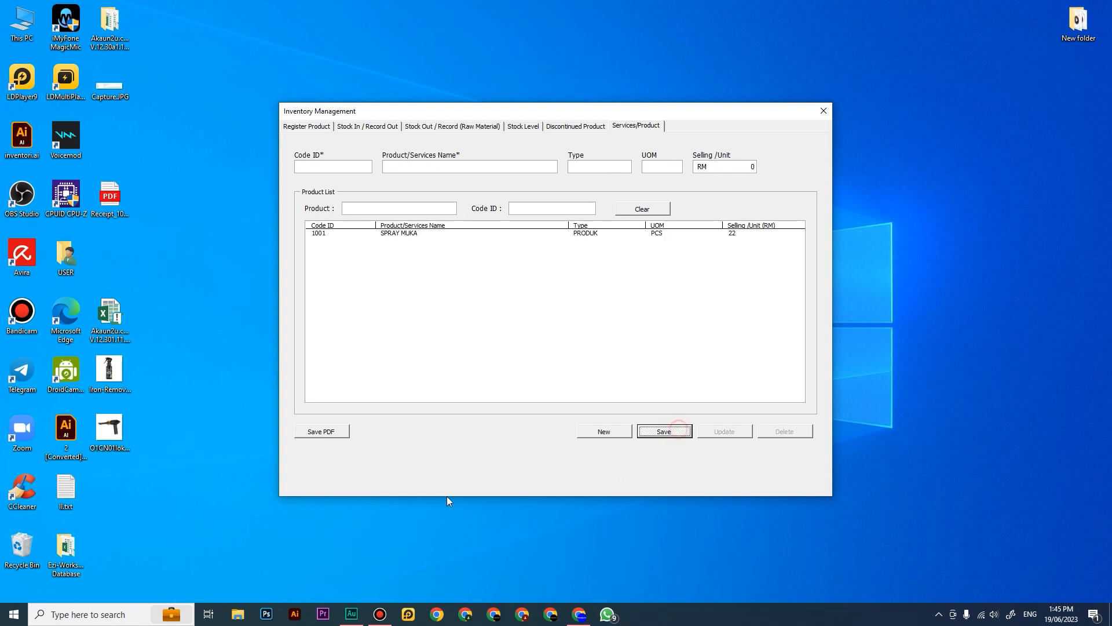
# Step: Start a second Services/Product entry with code ID 1002 and the name SERVIS BAIKI AIRCOND
pyautogui.click(338, 166)
pyautogui.write('1002')
pyautogui.click(399, 168)
pyautogui.write('SERVIS BAIKI AIRCOND')
# Step: Set SERVIS BAIKI AIRCOND's type to SERVICE, UOM to UNIT and selling price to RM 100, and save the entry
pyautogui.click(610, 170)
pyautogui.write('SERVICE')
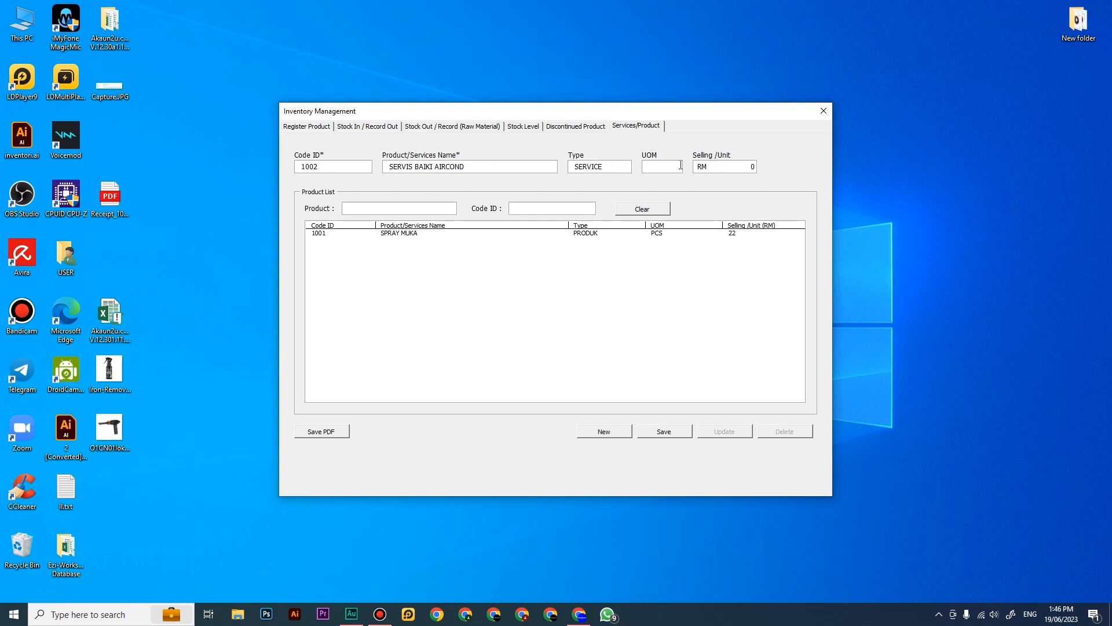
pyautogui.click(672, 167)
pyautogui.write('P')
pyautogui.write('UNIT')
pyautogui.press('Tab')
pyautogui.write('100')
pyautogui.click(676, 434)
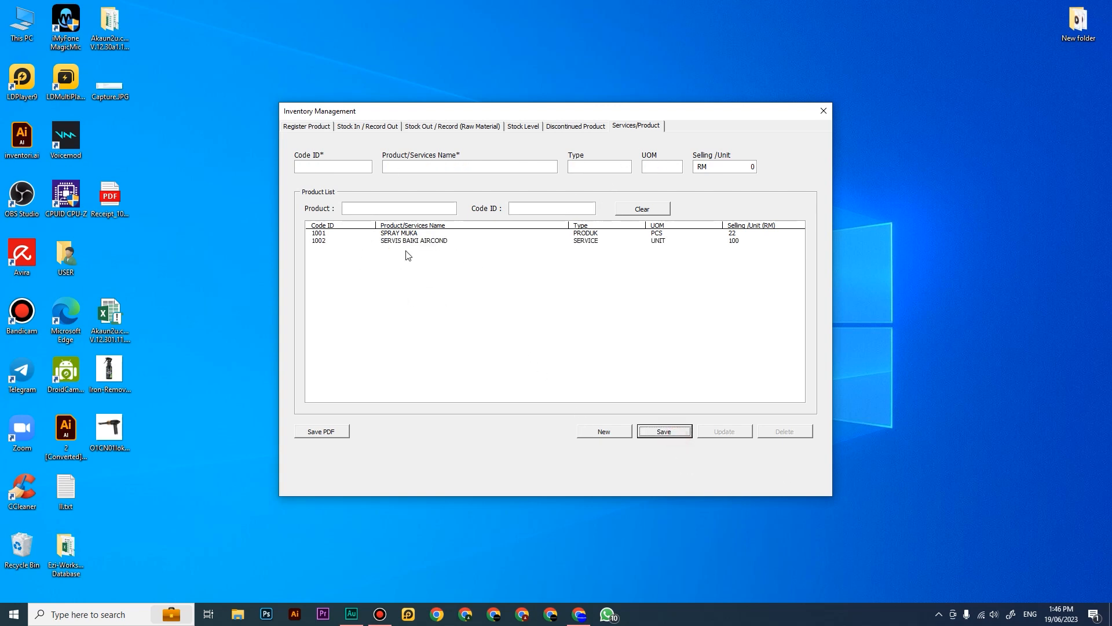
# Step: Open a new sales bill and look up the stock items VACUM KERETA and sdsdfs, clearing the item line
pyautogui.click(823, 111)
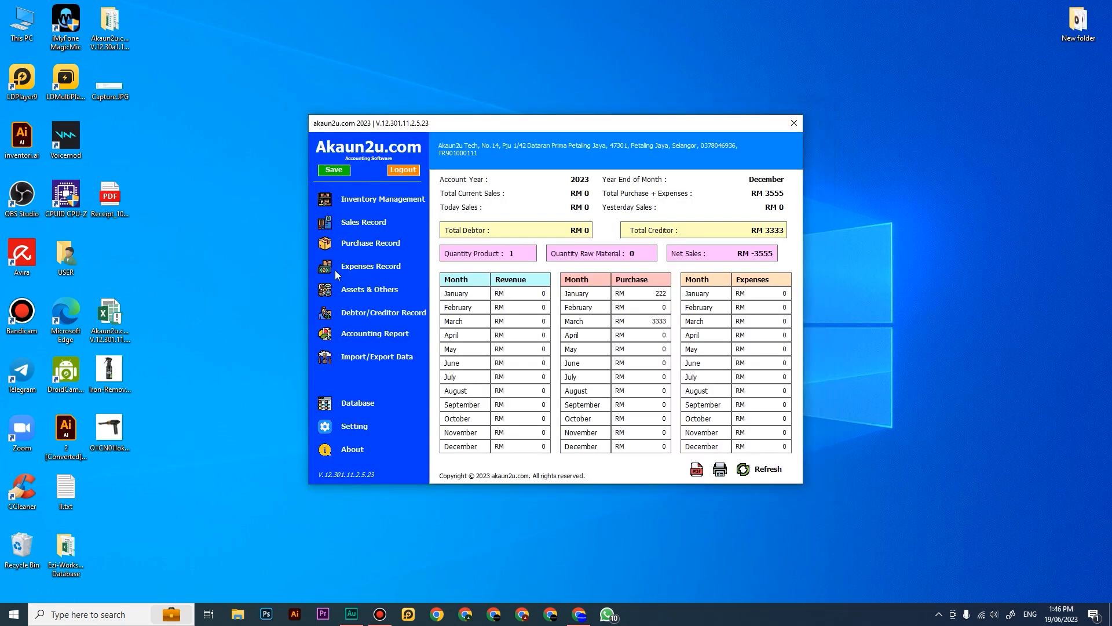
pyautogui.click(354, 224)
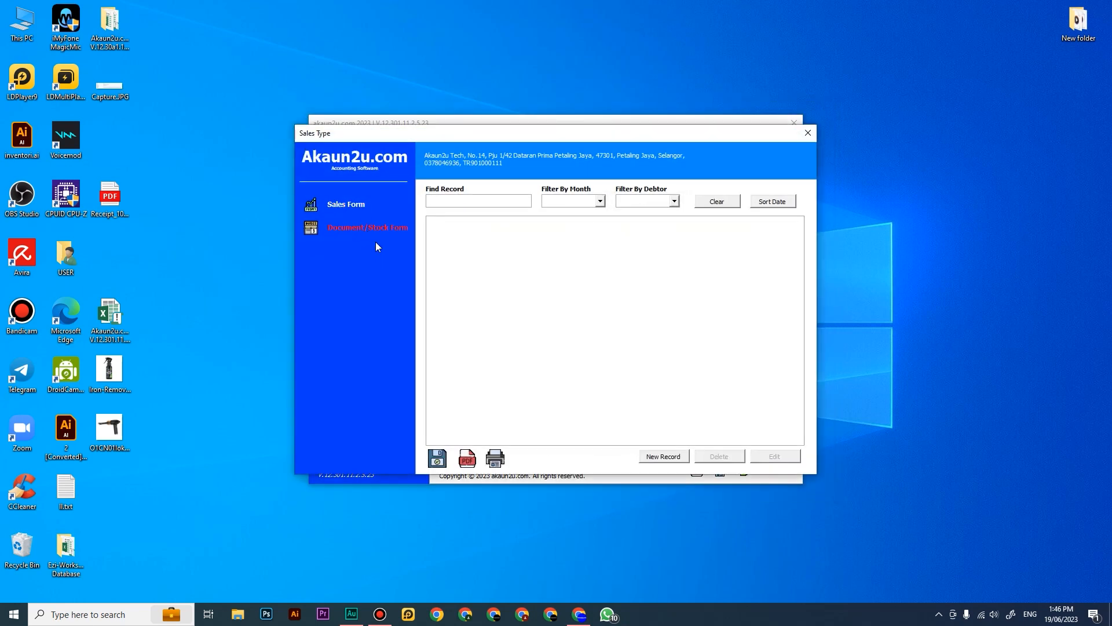
pyautogui.click(664, 456)
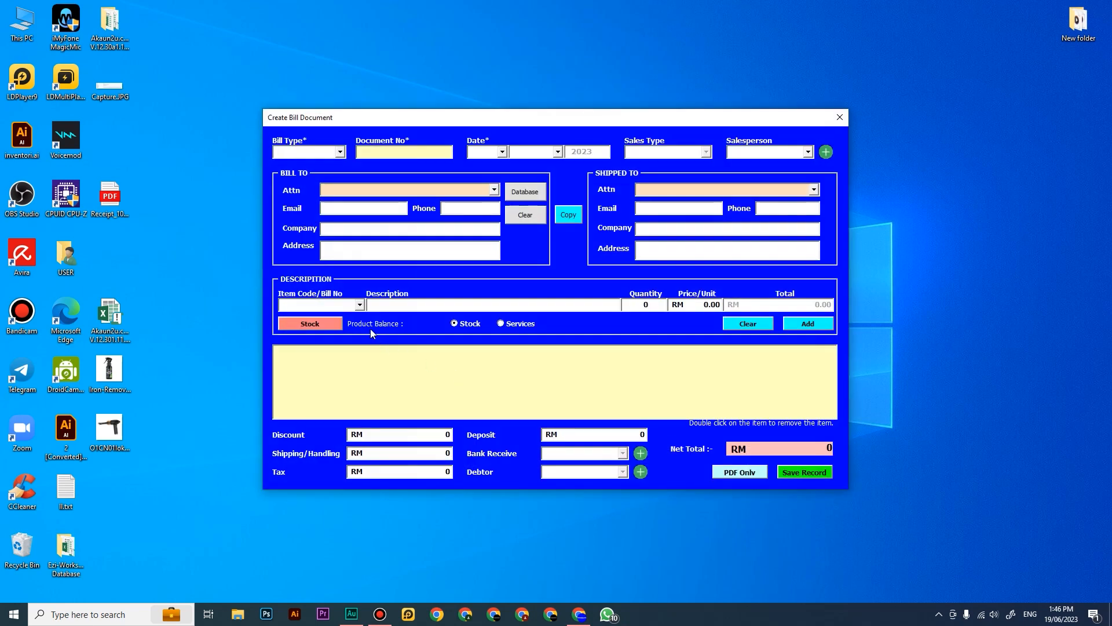
pyautogui.click(343, 304)
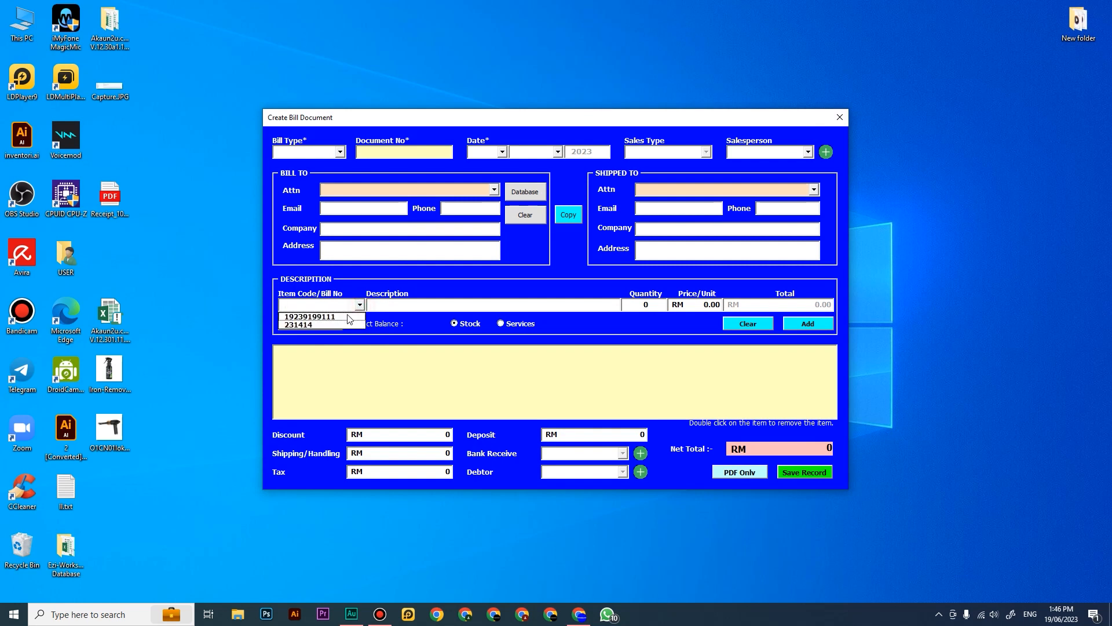
pyautogui.click(351, 311)
pyautogui.click(359, 304)
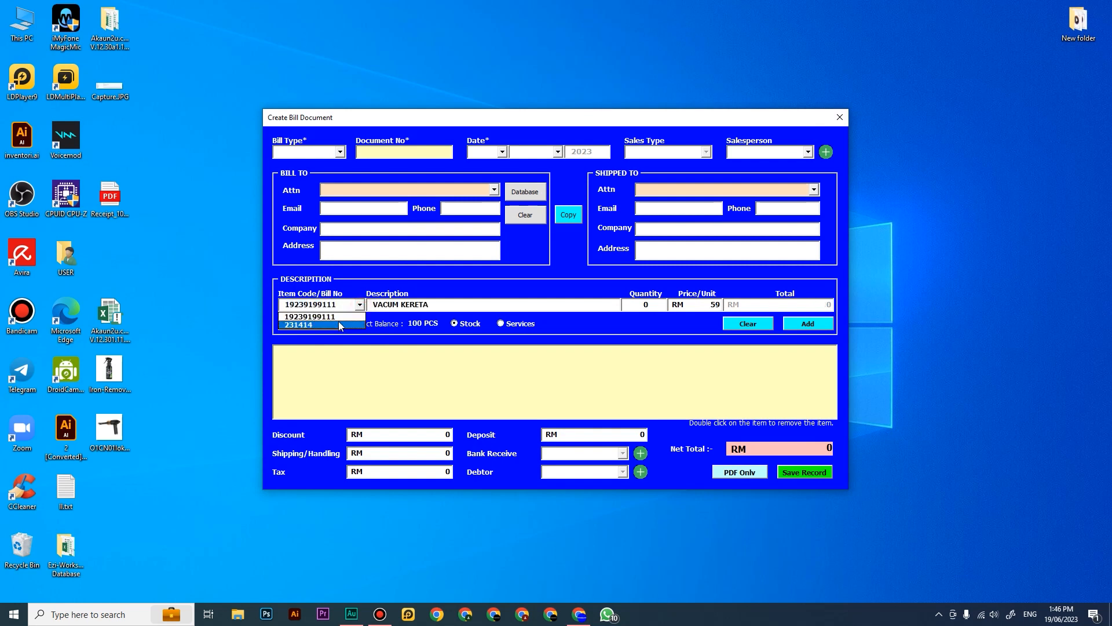
pyautogui.click(348, 325)
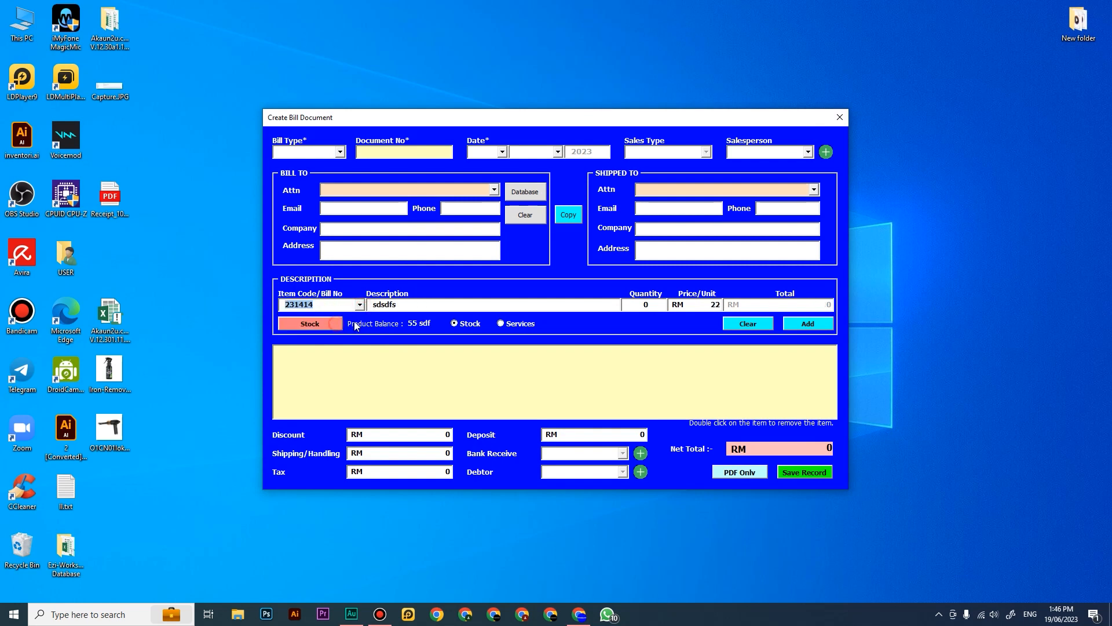
pyautogui.click(756, 328)
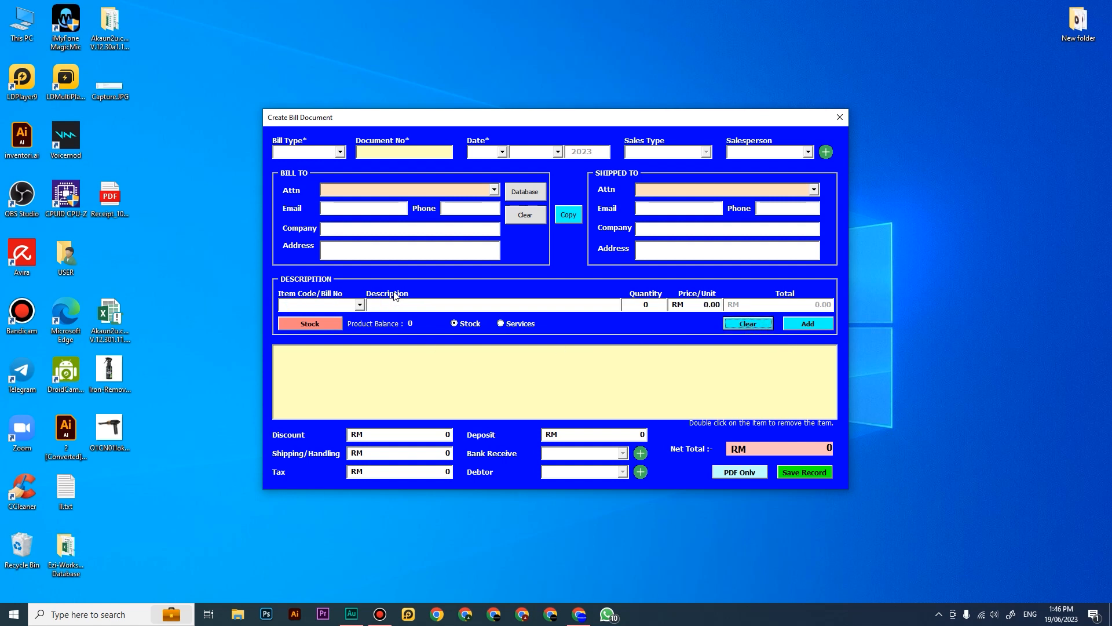
# Step: Switch the bill's item source to Services and add SERVIS BAIKI AIRCOND with quantity 1
pyautogui.click(503, 324)
pyautogui.click(359, 304)
pyautogui.click(347, 322)
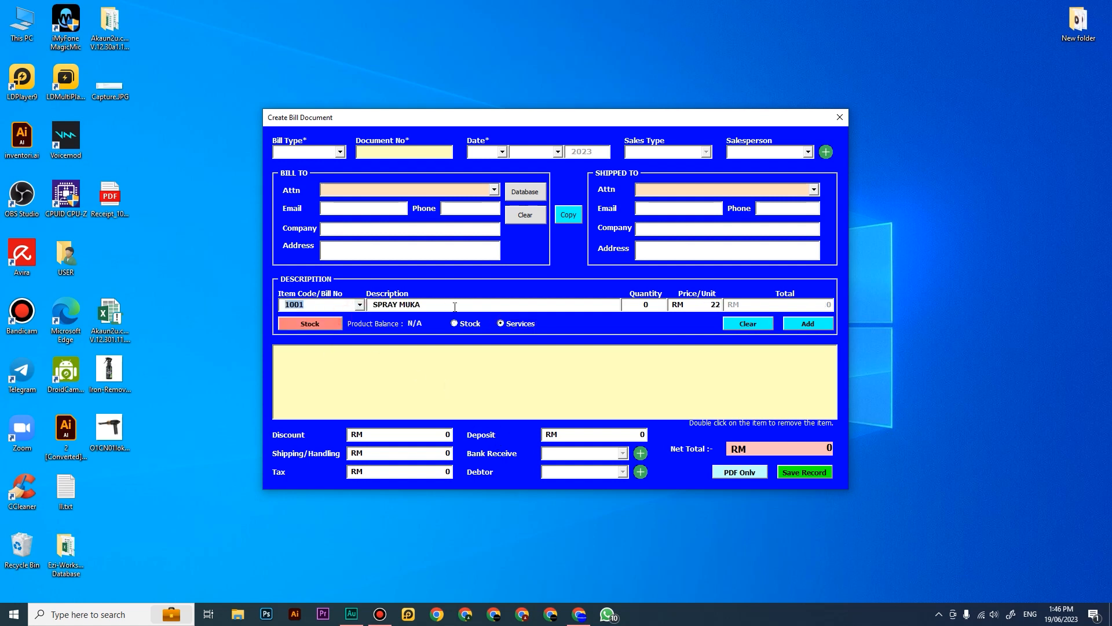
pyautogui.click(748, 324)
pyautogui.click(360, 305)
pyautogui.click(348, 330)
pyautogui.click(656, 304)
pyautogui.click(805, 324)
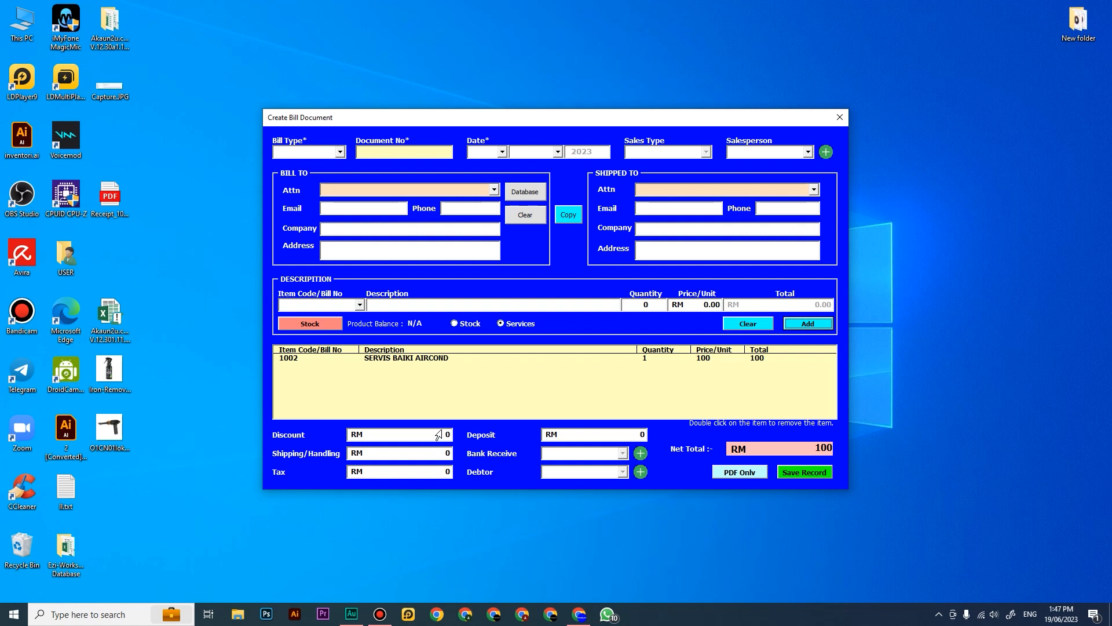
# Step: Add SPRAY MUKA with quantity 1 to the bill, and close the sales windows without saving the record
pyautogui.click(359, 305)
pyautogui.click(307, 315)
pyautogui.click(651, 309)
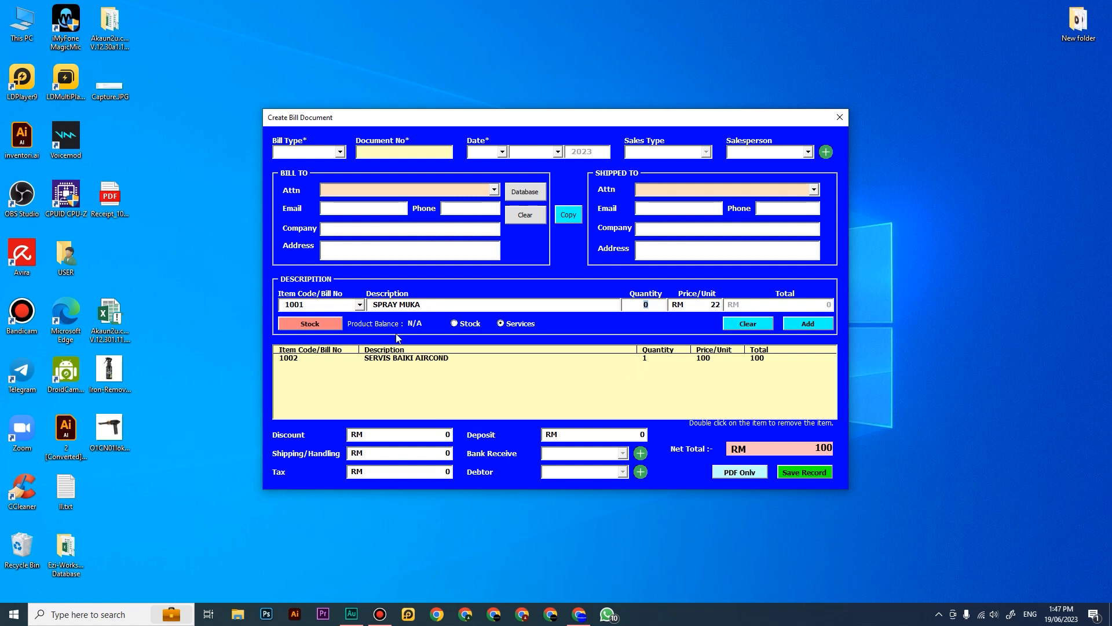
pyautogui.write('1')
pyautogui.click(805, 324)
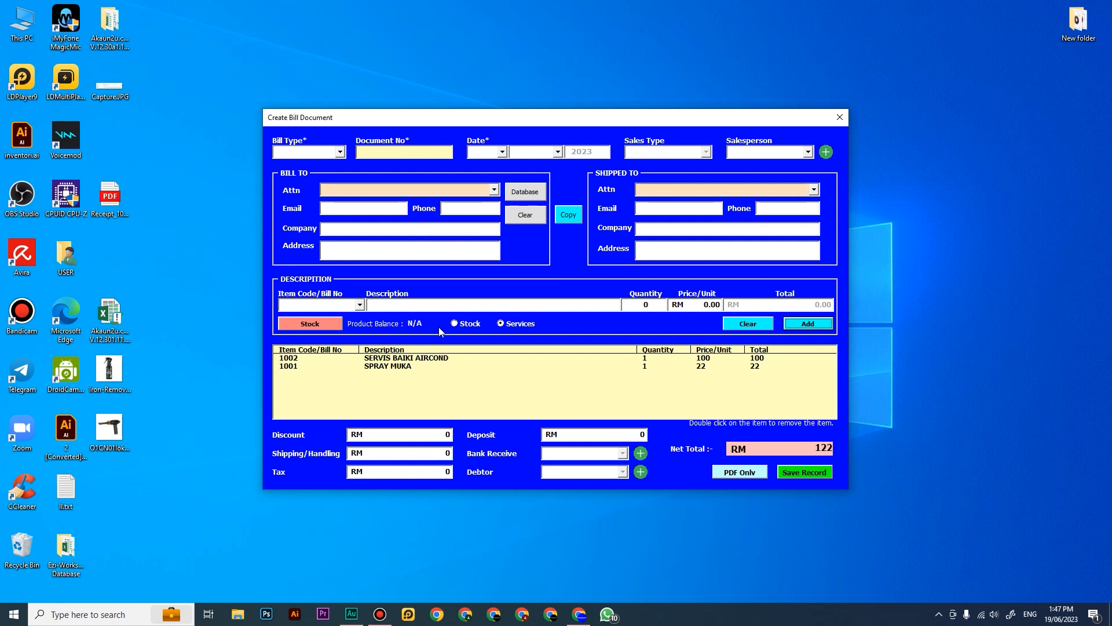
pyautogui.click(343, 305)
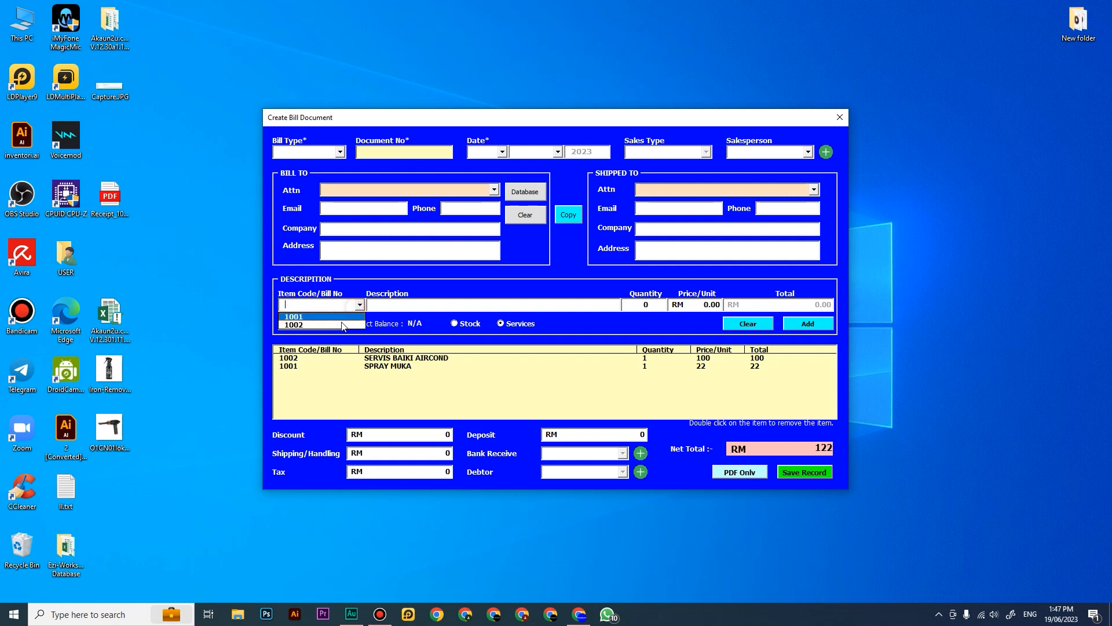
pyautogui.click(568, 317)
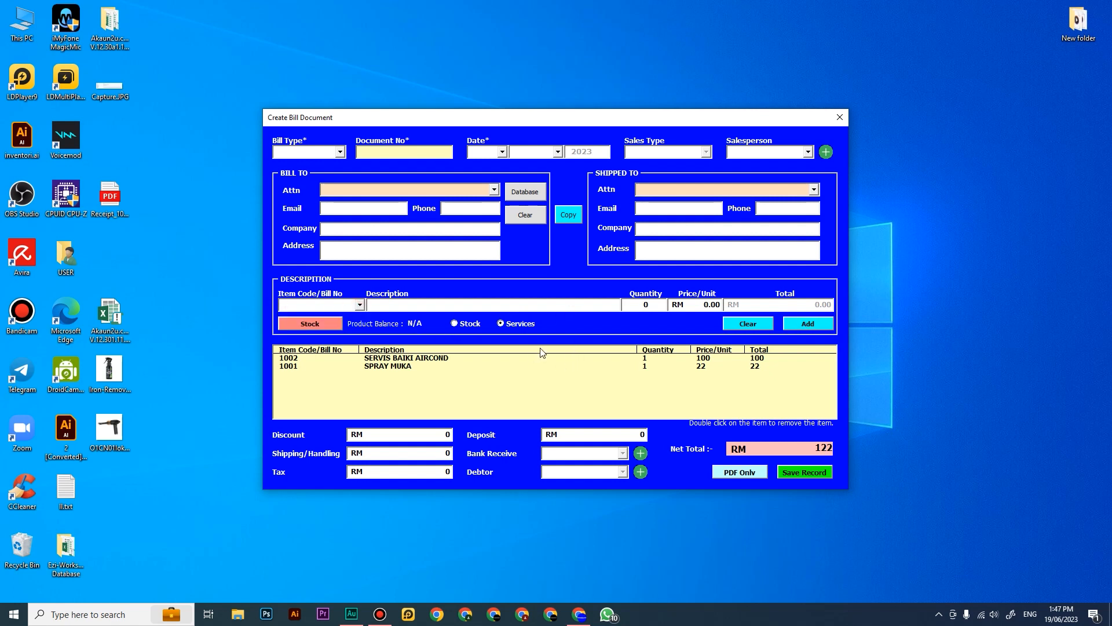
pyautogui.click(840, 118)
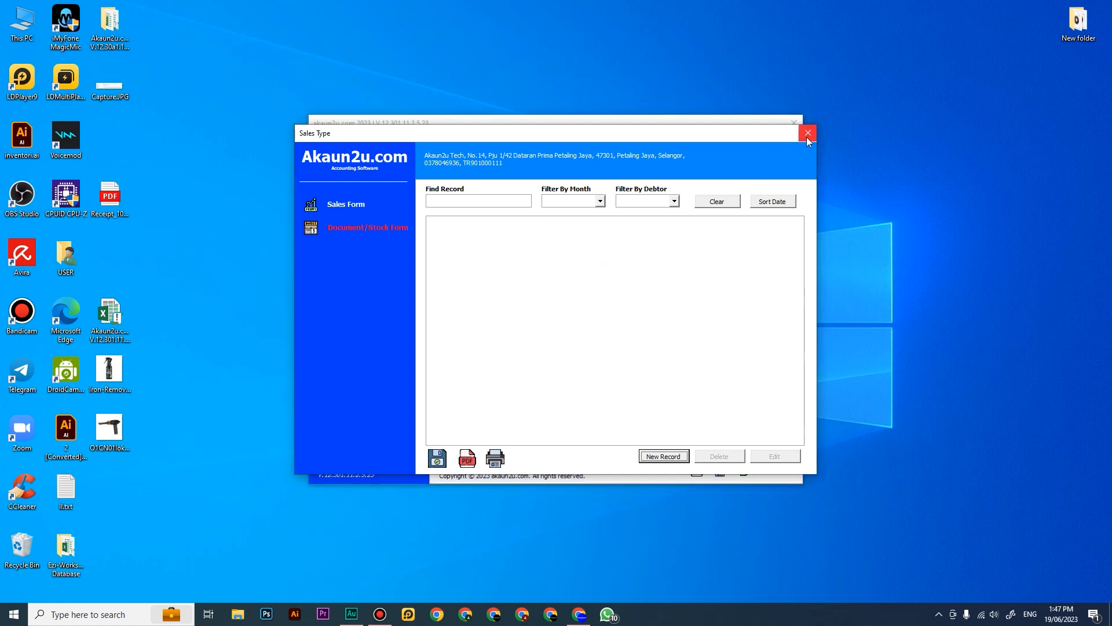
pyautogui.click(807, 129)
# Step: Update SPRAY MUKA's selling price to RM 29 in the inventory's Services/Product list
pyautogui.click(401, 200)
pyautogui.click(636, 126)
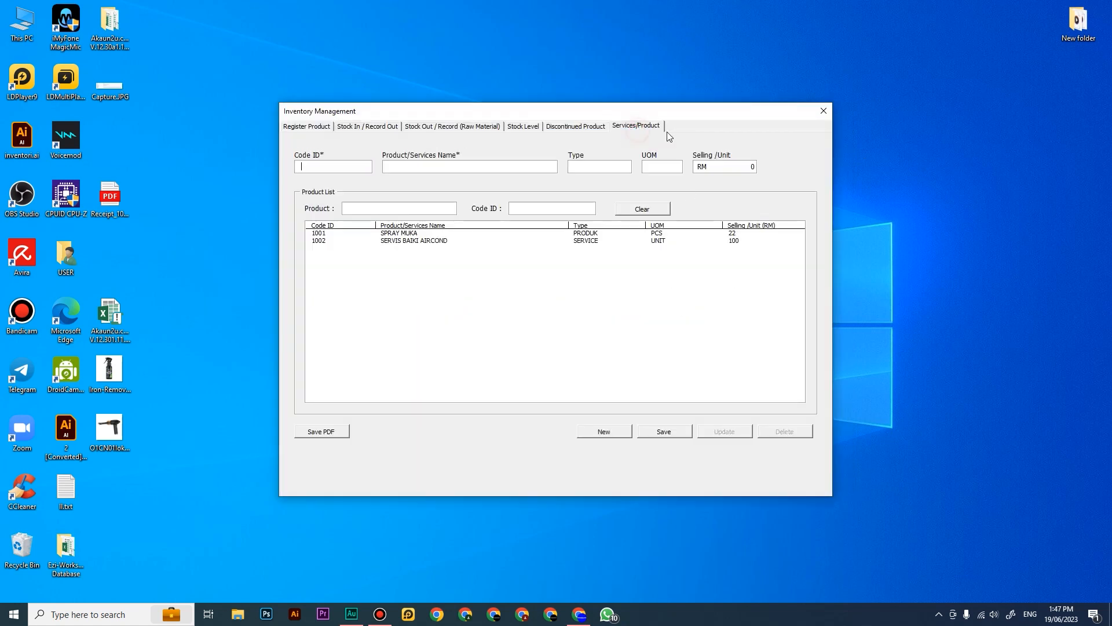
pyautogui.click(407, 234)
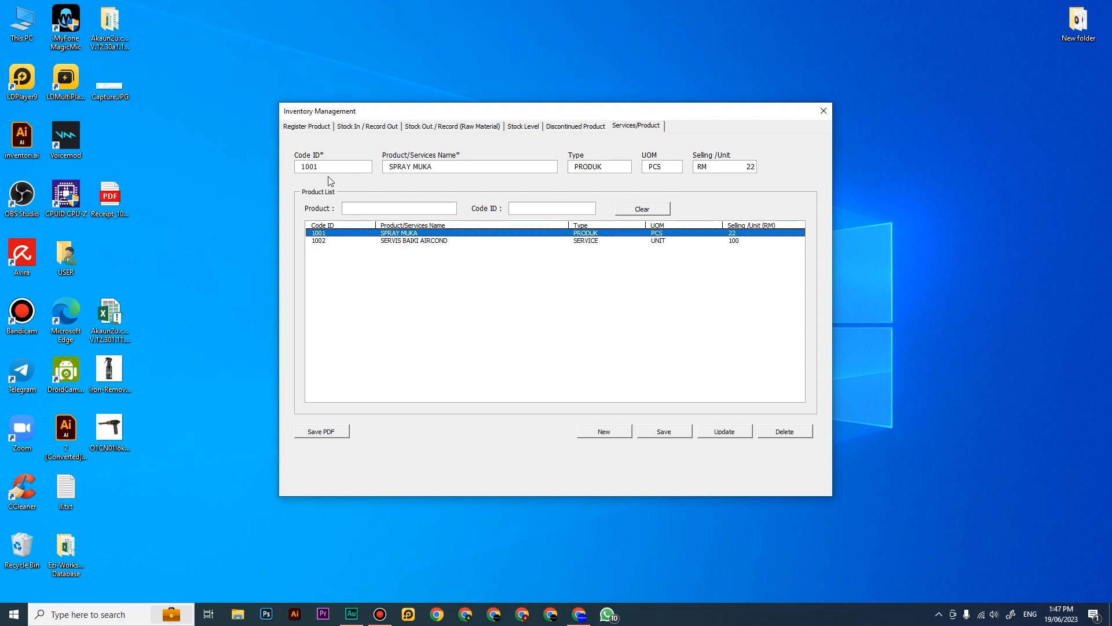
pyautogui.doubleClick(735, 167)
pyautogui.write('29')
pyautogui.click(727, 433)
pyautogui.click(603, 233)
# Step: Export the services list to the Desktop as Services_19.06.23.pdf and close the opened PDF
pyautogui.click(320, 431)
pyautogui.click(553, 348)
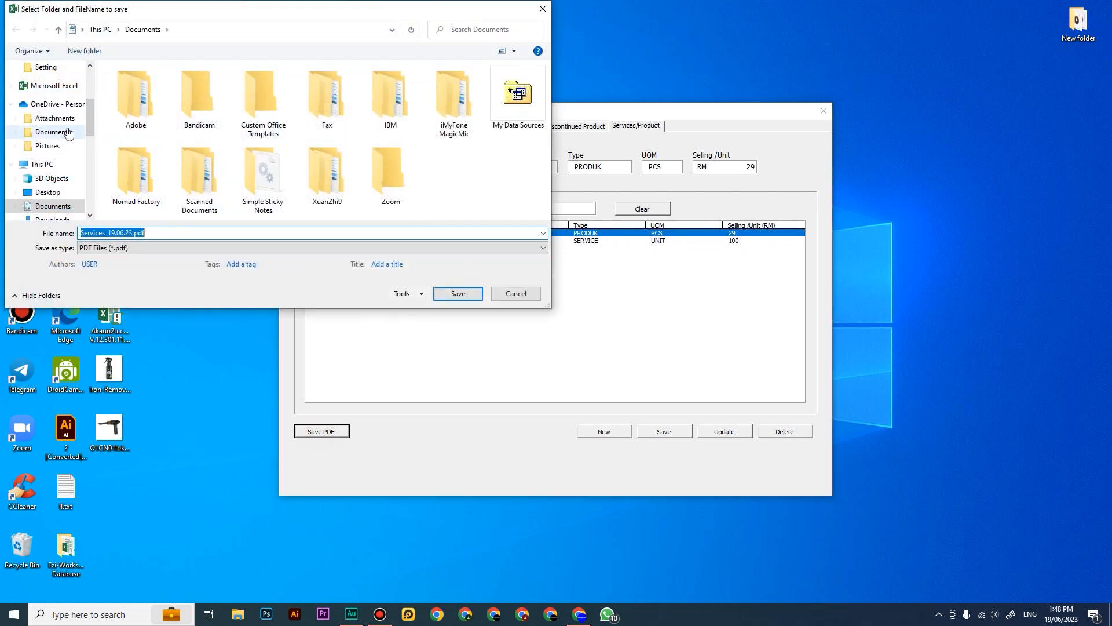
pyautogui.click(47, 192)
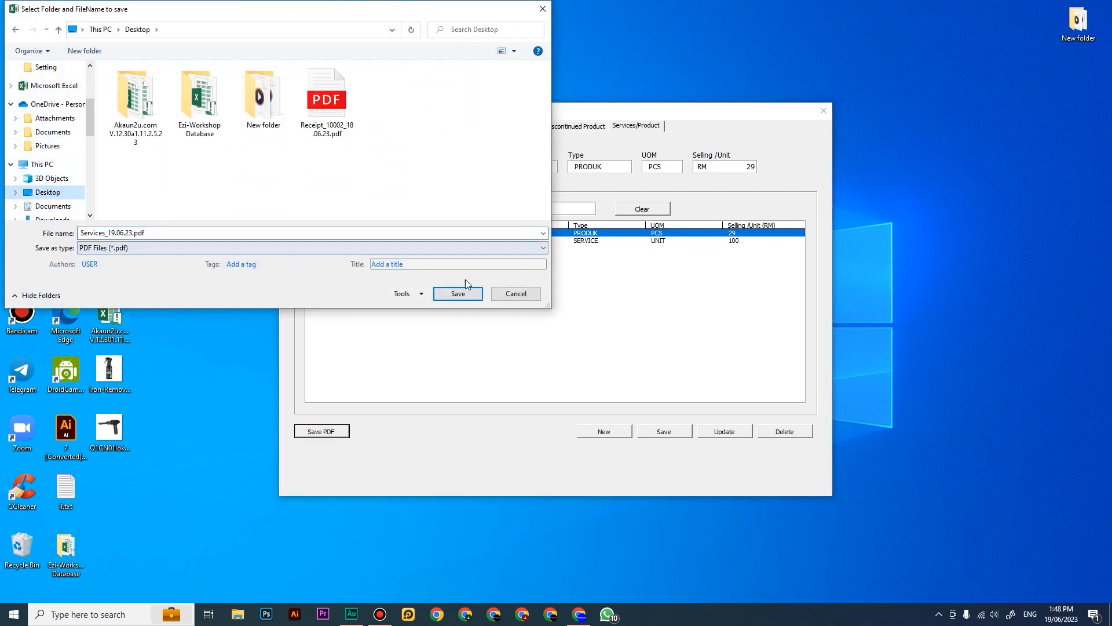
pyautogui.click(458, 293)
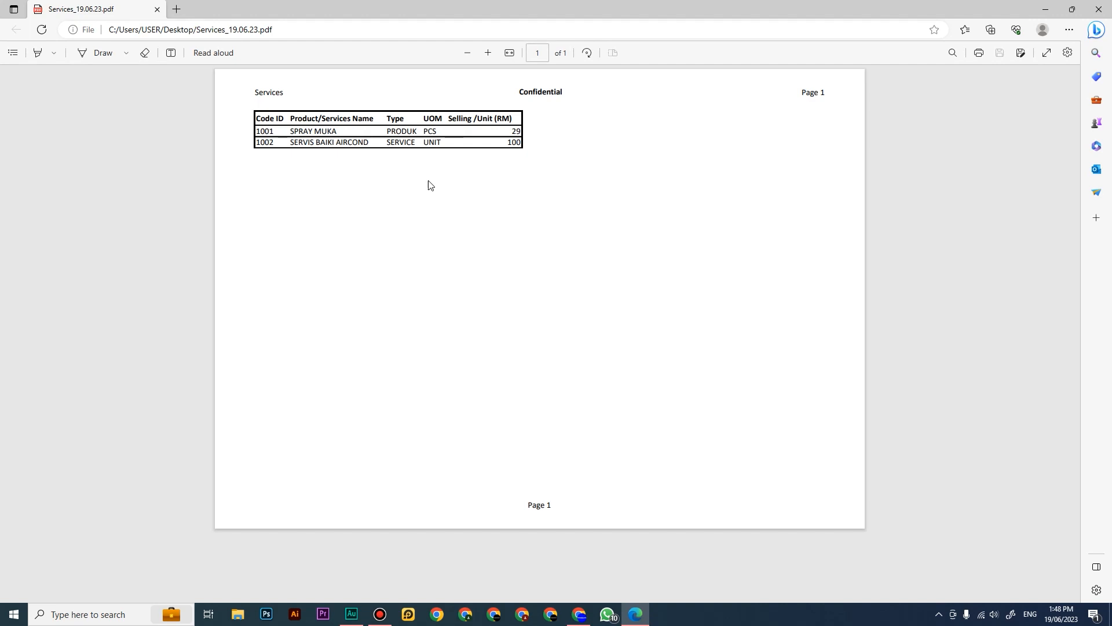
pyautogui.click(1099, 9)
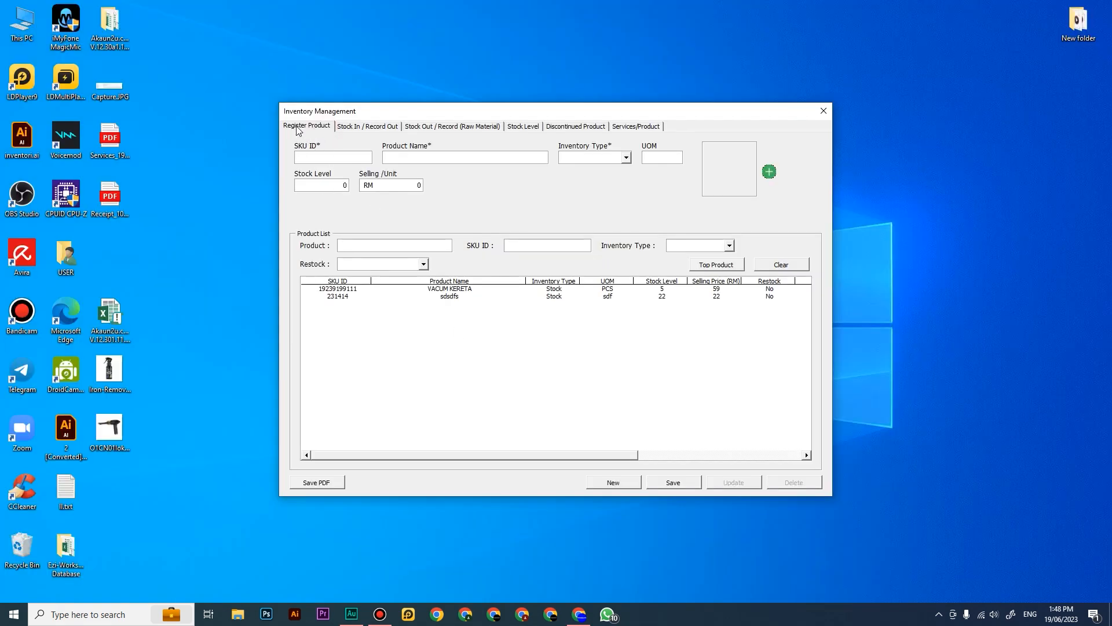
# Step: Change the product name of the registered item VACUM KERETA to VACUM KERETA AA
pyautogui.click(467, 289)
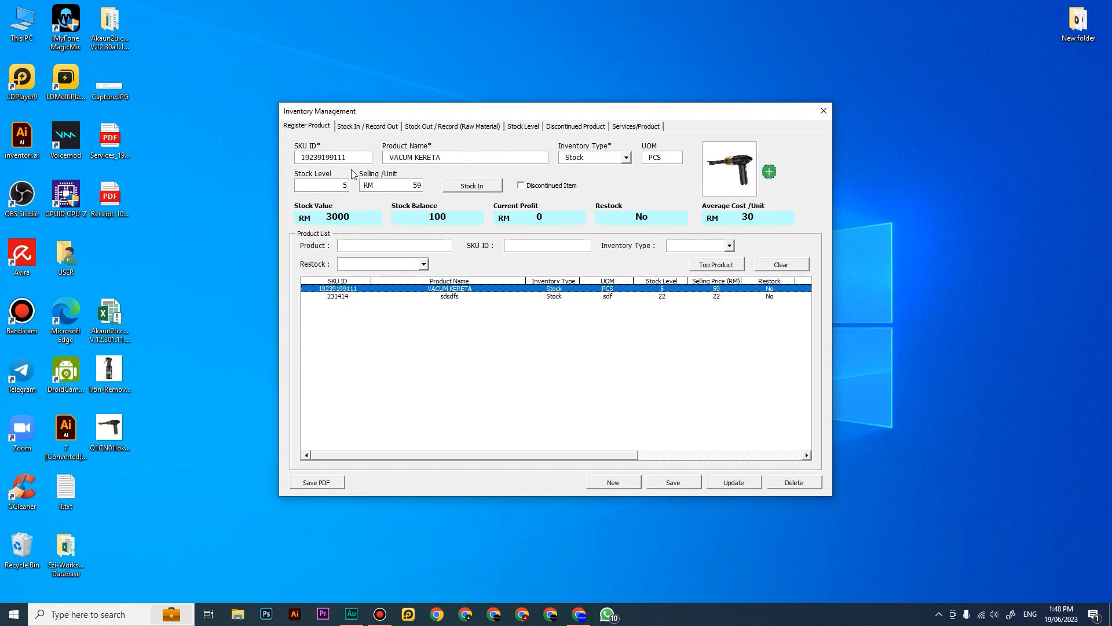
pyautogui.doubleClick(397, 187)
pyautogui.click(447, 155)
# Step: Compare the product name in the Stock In records with the edited name in the registration form
pyautogui.click(385, 127)
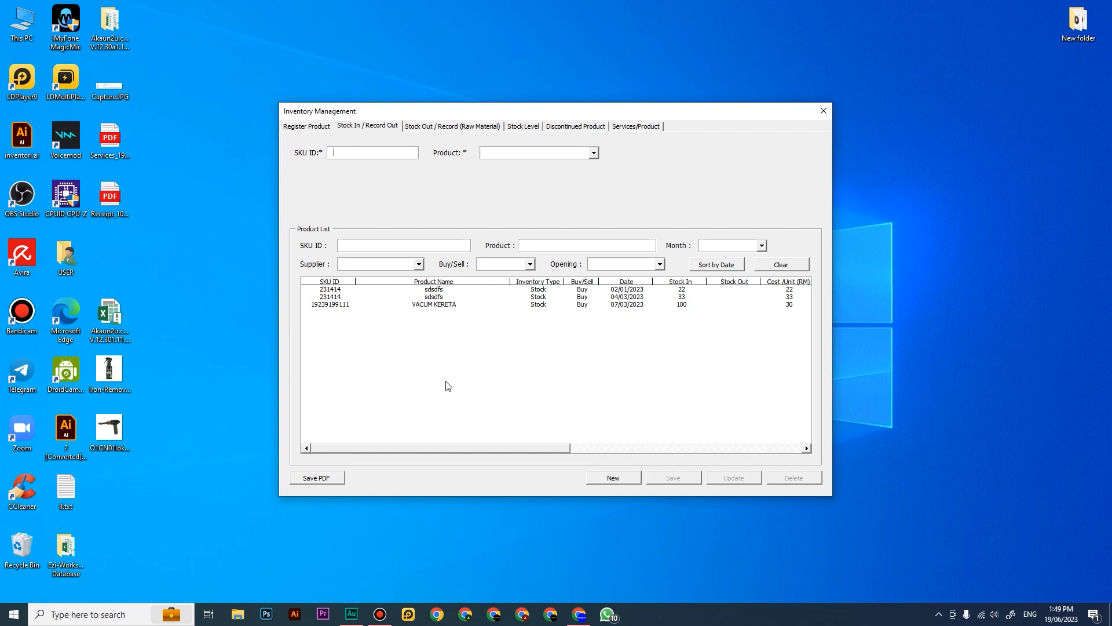
pyautogui.click(307, 126)
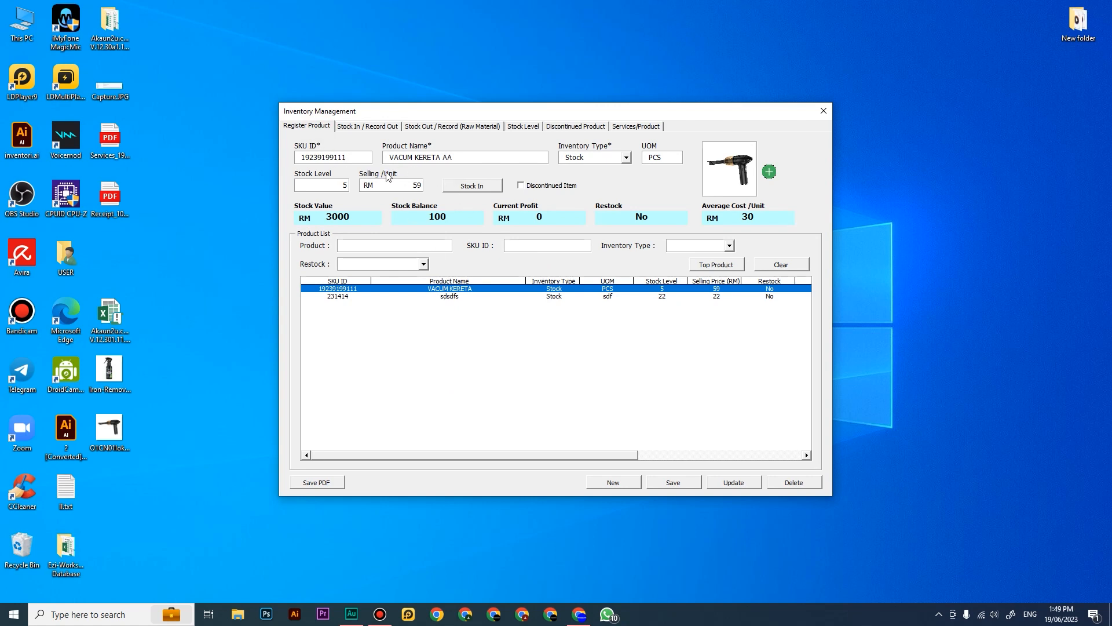
pyautogui.click(354, 129)
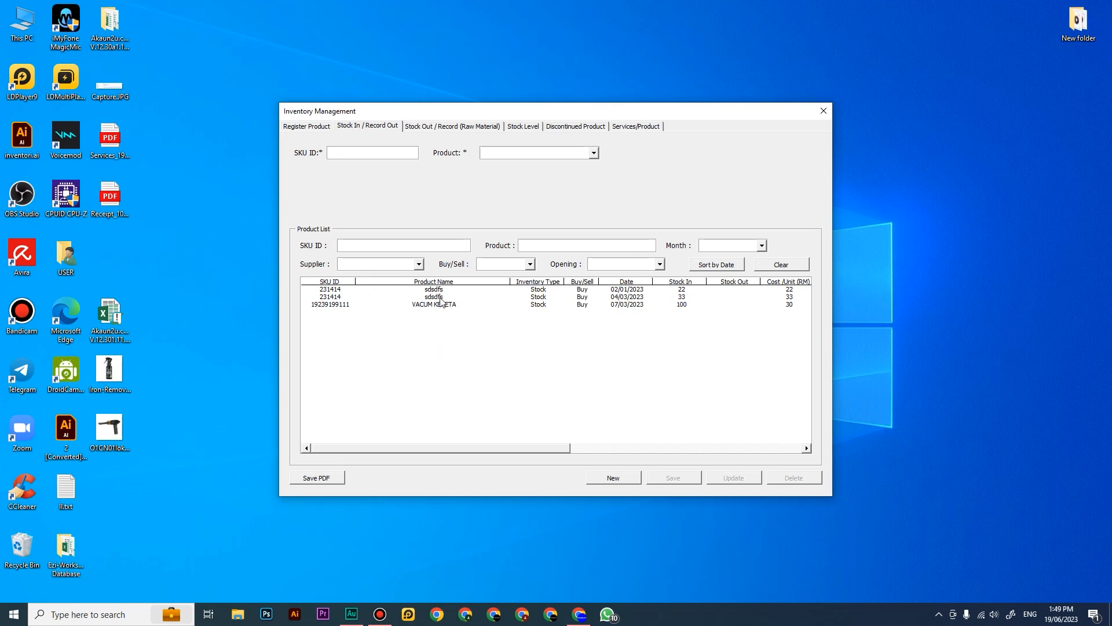
pyautogui.click(316, 127)
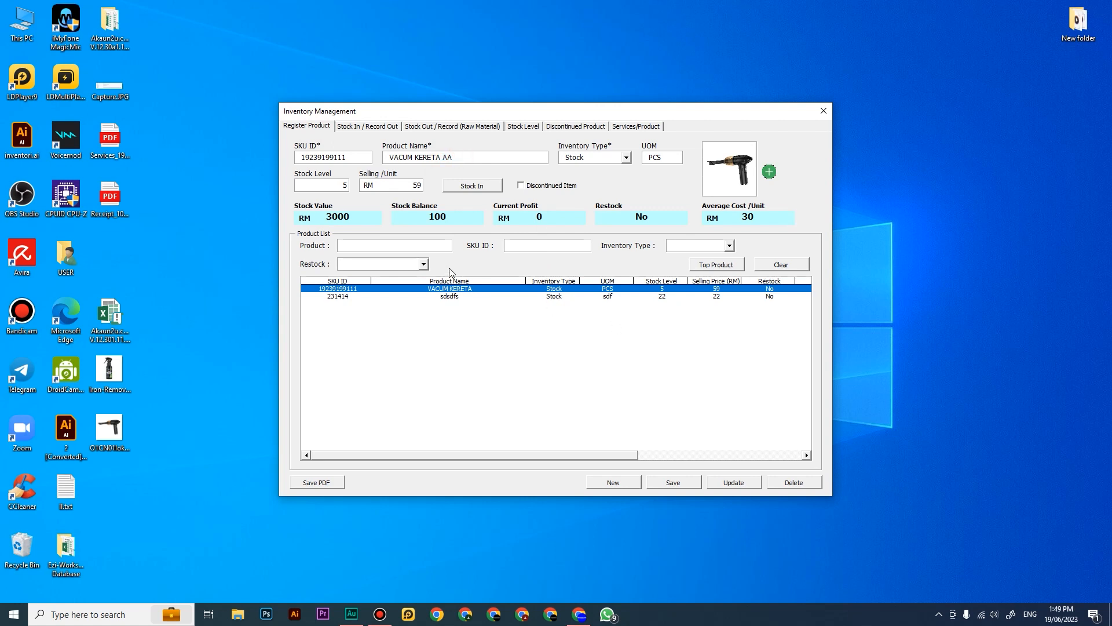
# Step: Save the update to VACUM KERETA AA and check its name in the Stock In records
pyautogui.click(737, 485)
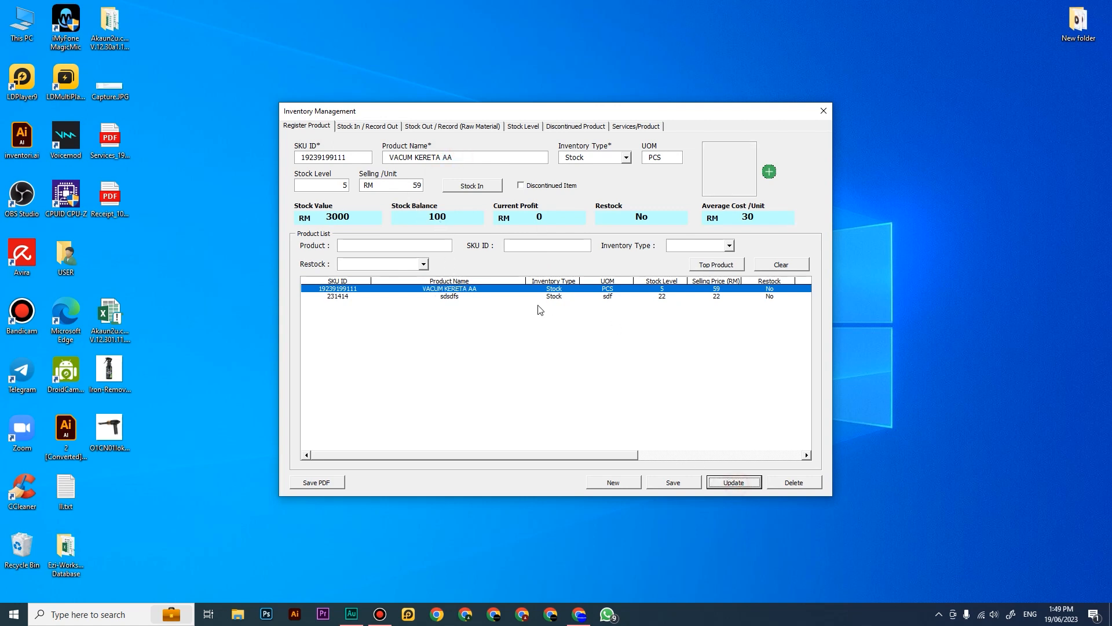
pyautogui.click(460, 289)
pyautogui.click(365, 126)
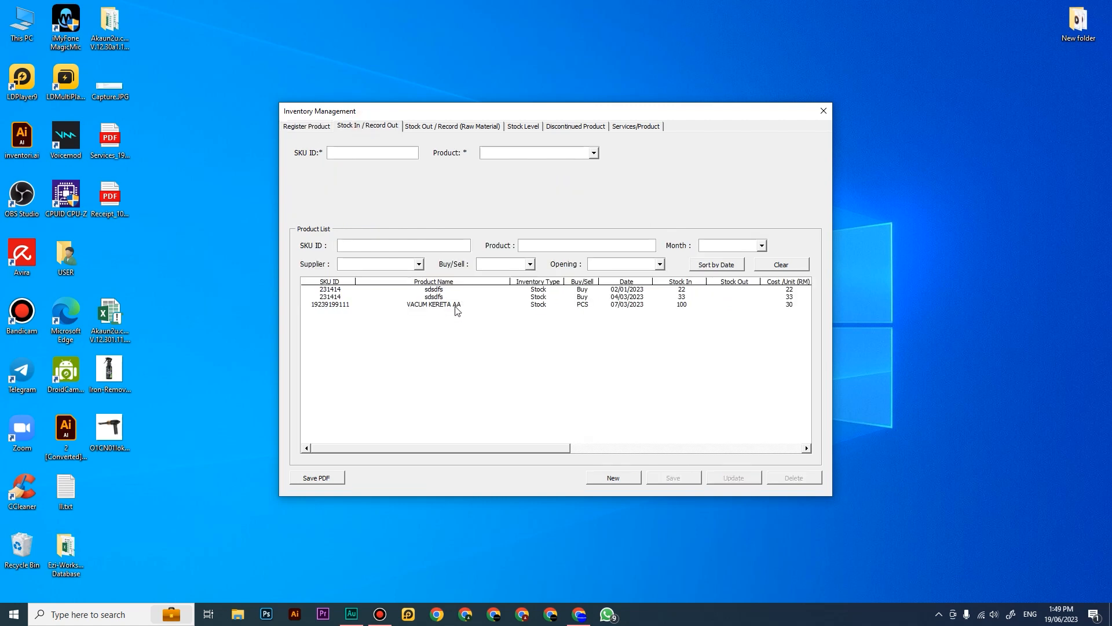
# Step: Compare the registered product entry of VACUM KERETA AA with its Stock In records
pyautogui.click(318, 125)
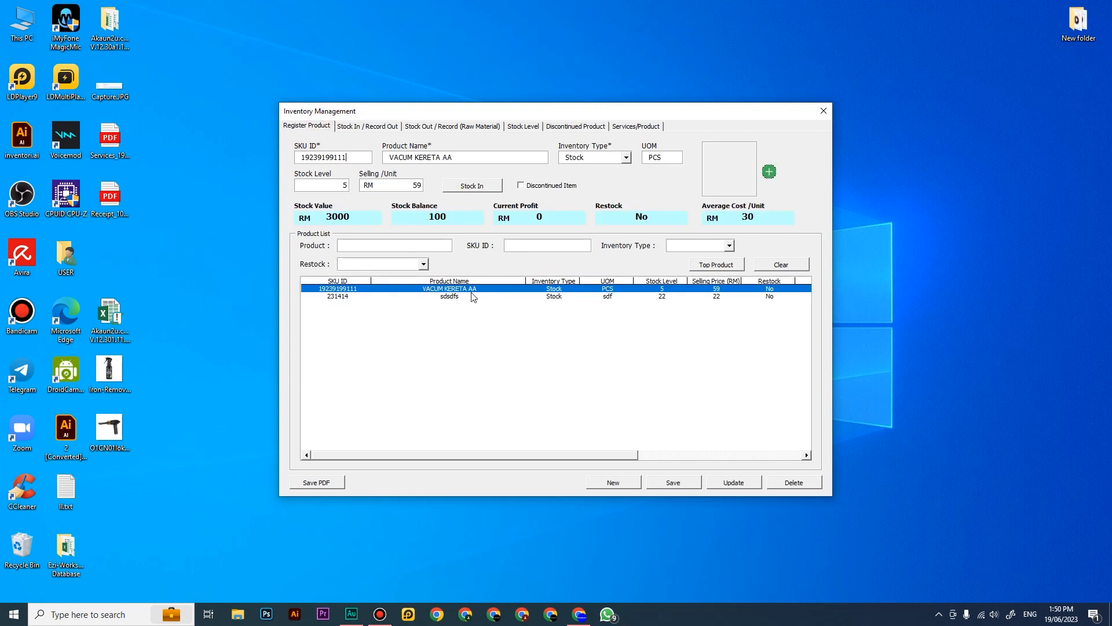
pyautogui.click(378, 126)
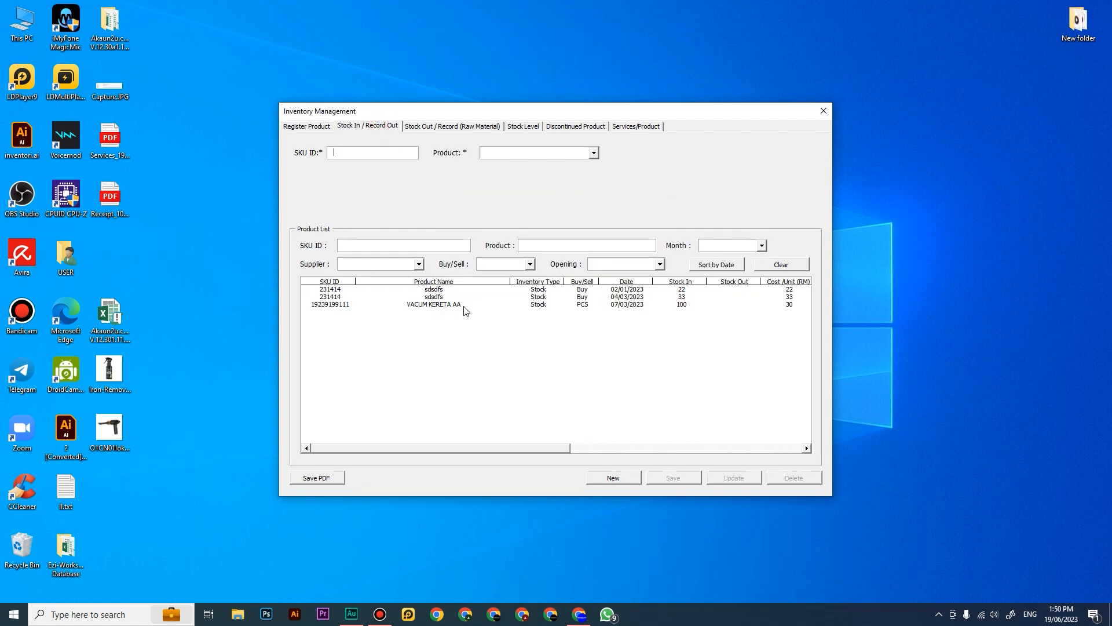
pyautogui.click(322, 128)
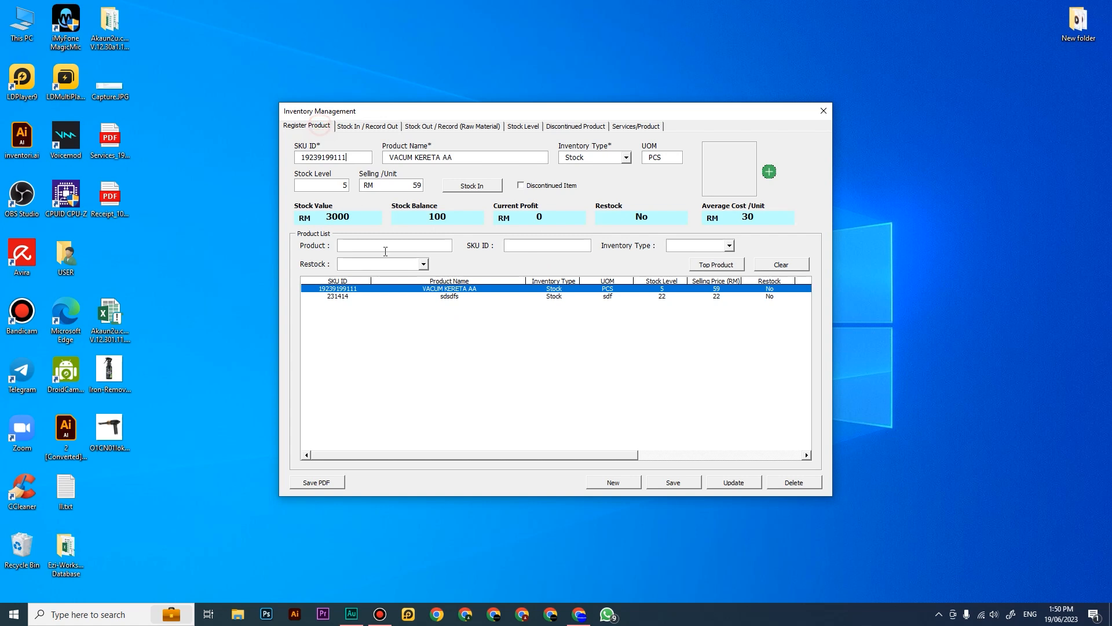
pyautogui.click(373, 129)
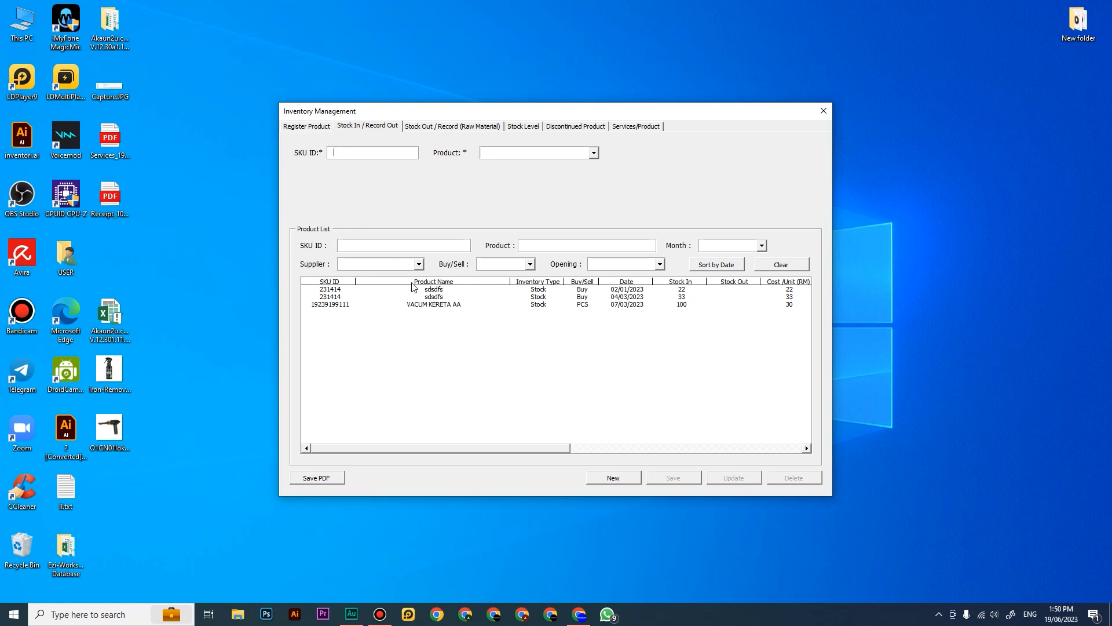
pyautogui.click(320, 127)
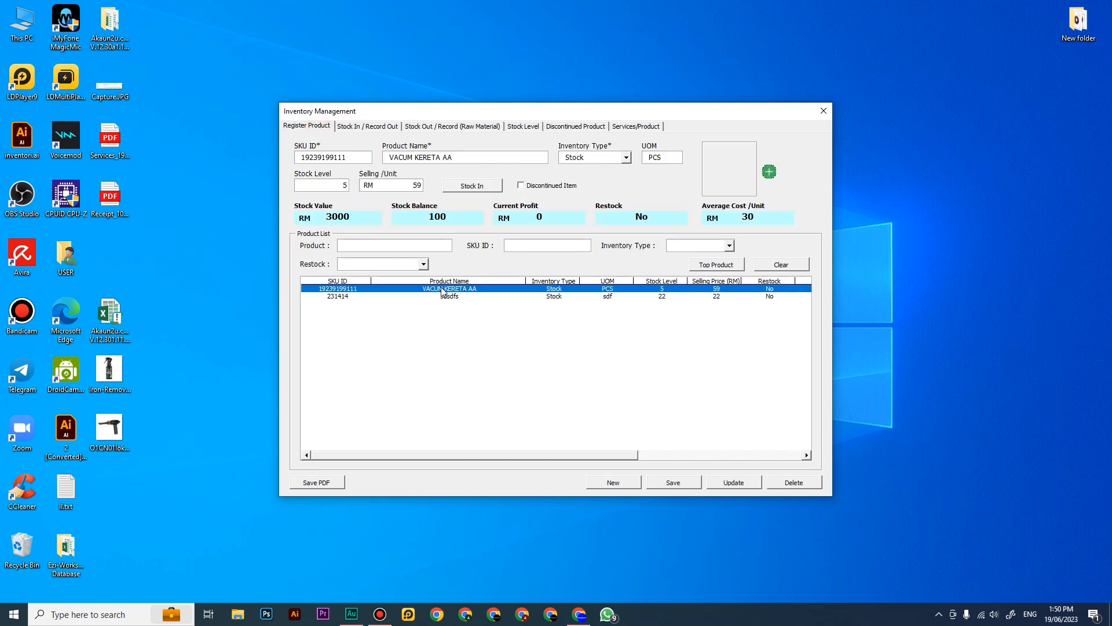
pyautogui.click(367, 126)
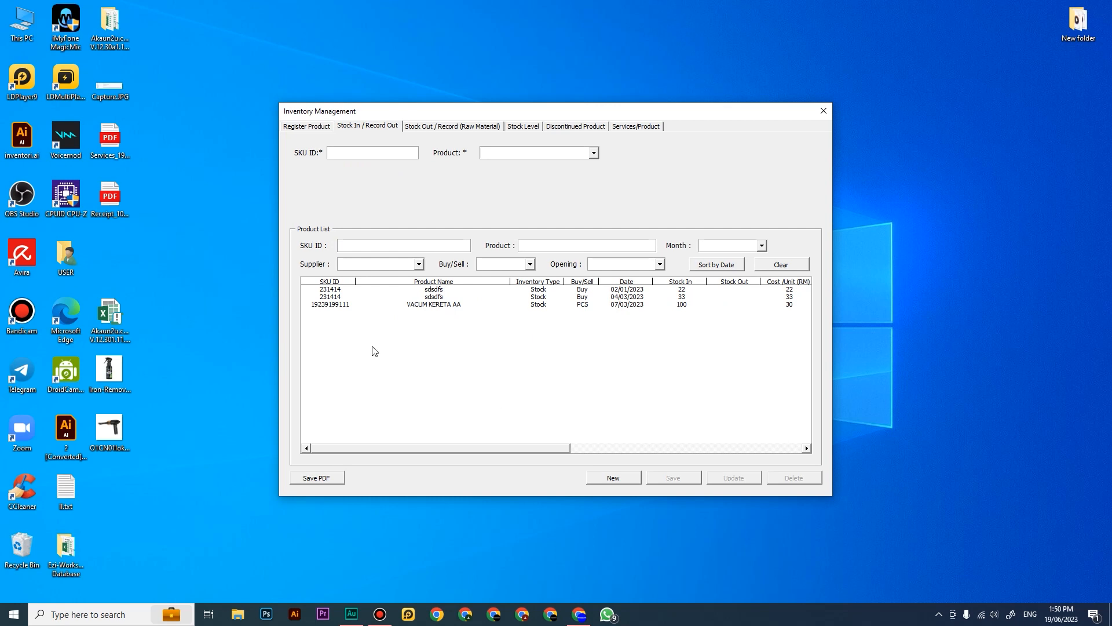
pyautogui.click(316, 126)
pyautogui.click(356, 127)
pyautogui.click(289, 125)
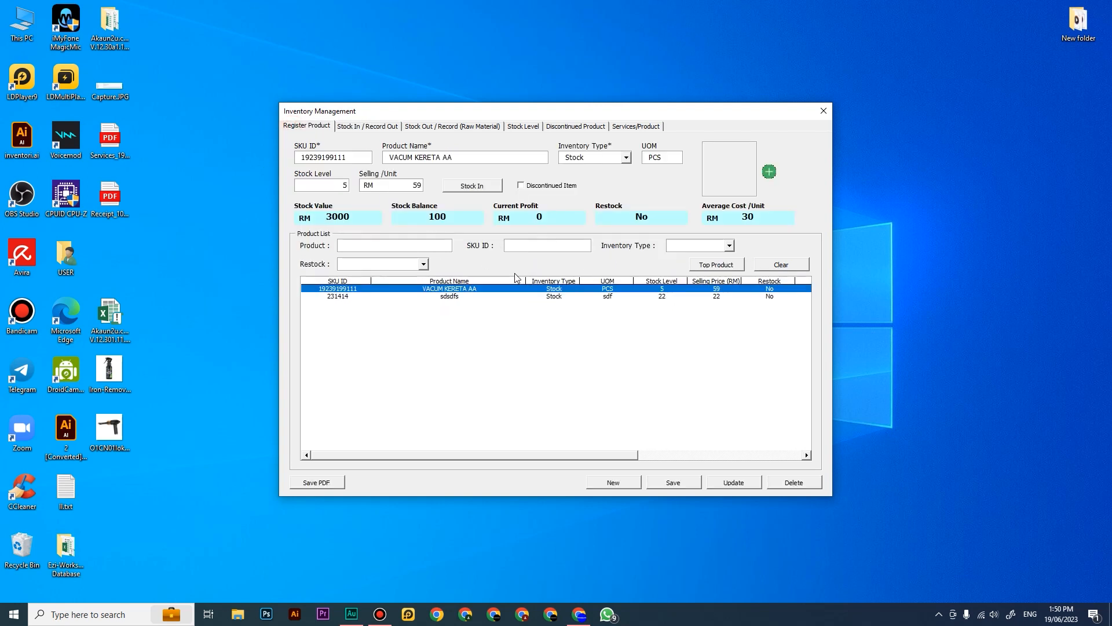
# Step: Examine the Inventory Type and Restock filters of the registered product list
pyautogui.click(693, 245)
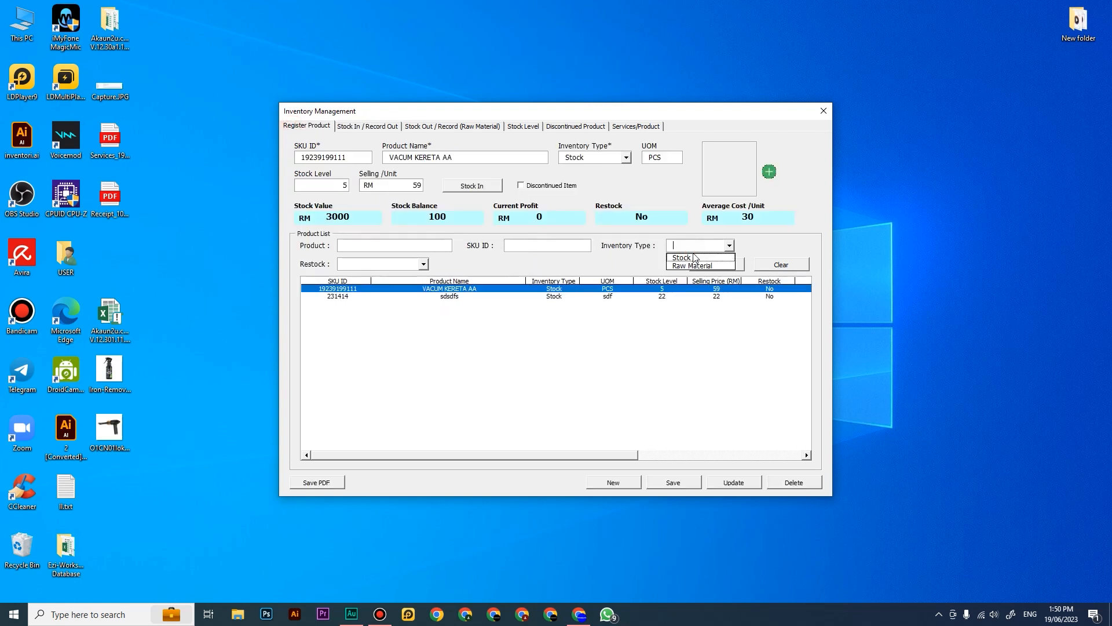
pyautogui.click(562, 275)
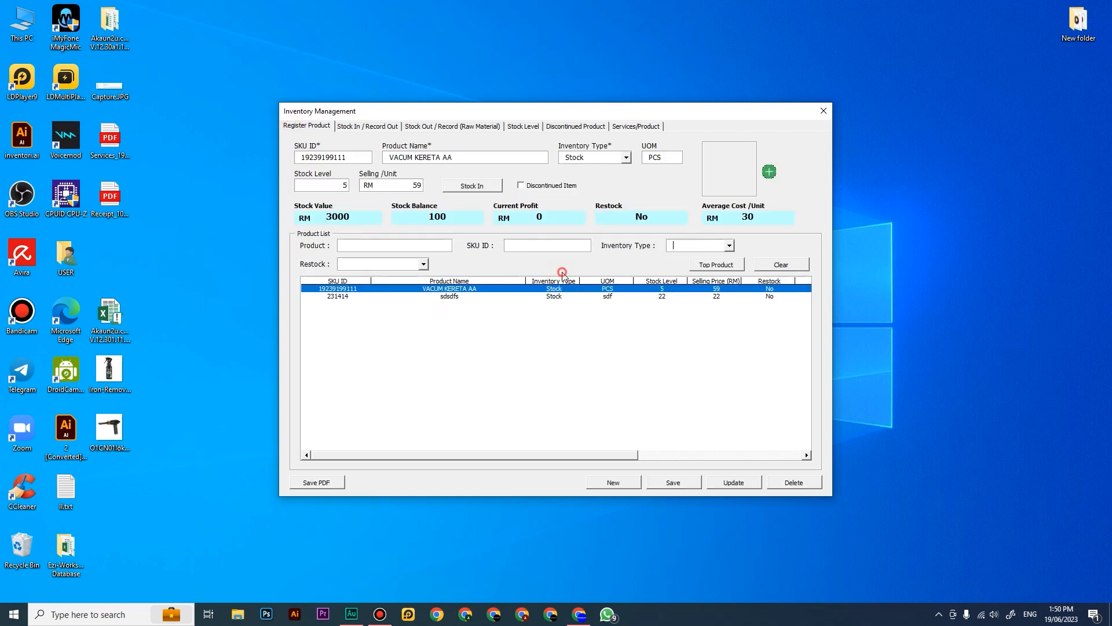
pyautogui.click(381, 264)
# Step: Start a stock-in entry for VACUM KERETA AA and set its date to 10 March
pyautogui.click(367, 127)
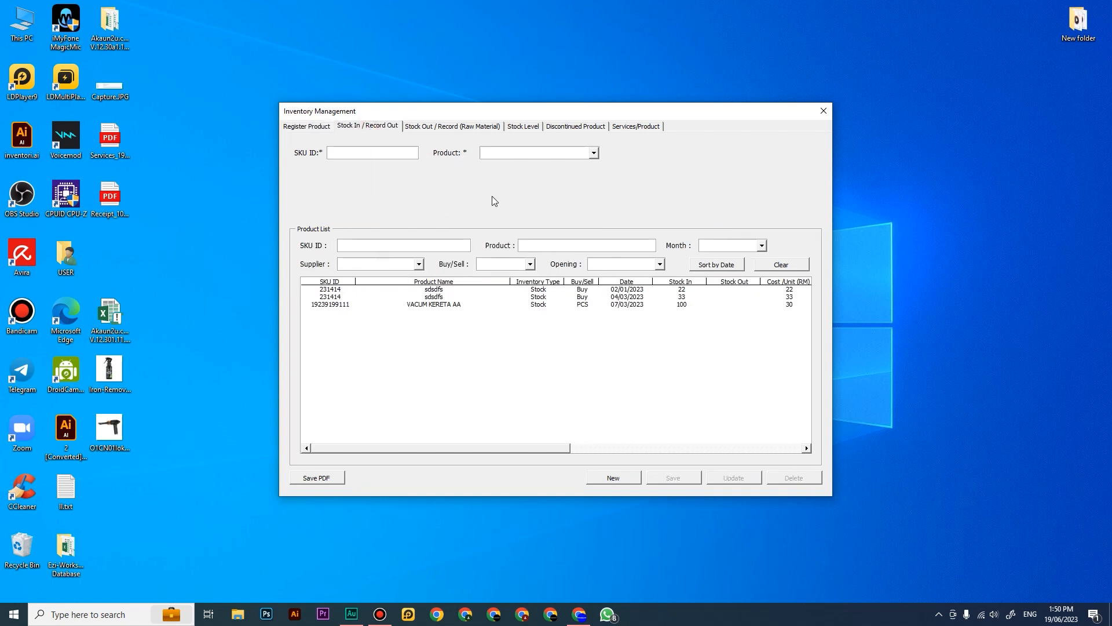
pyautogui.click(363, 153)
pyautogui.click(322, 126)
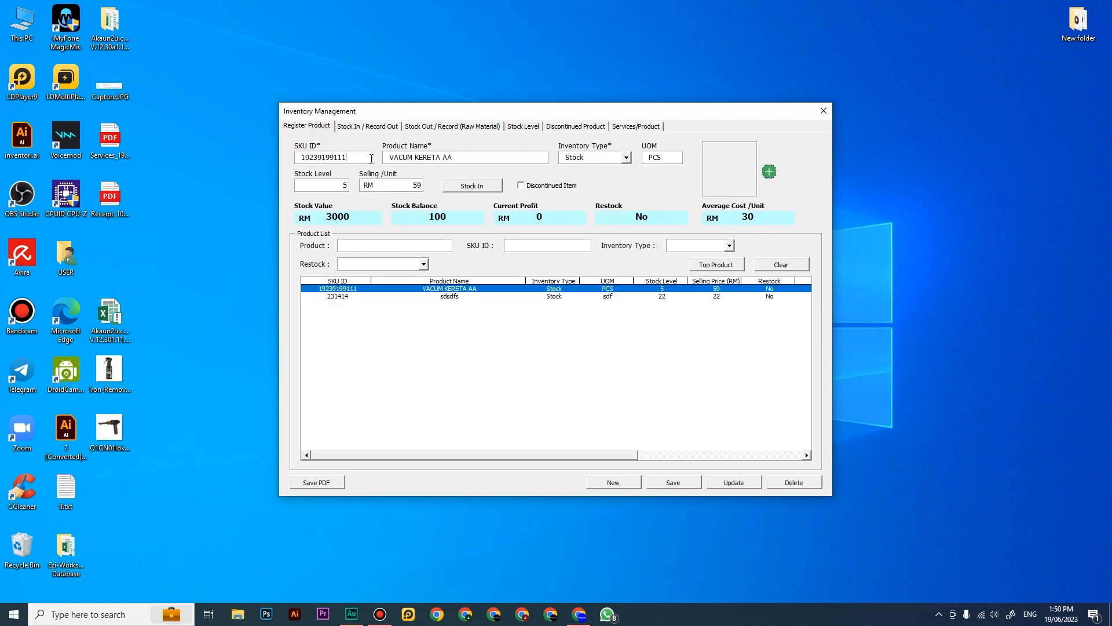
pyautogui.click(463, 185)
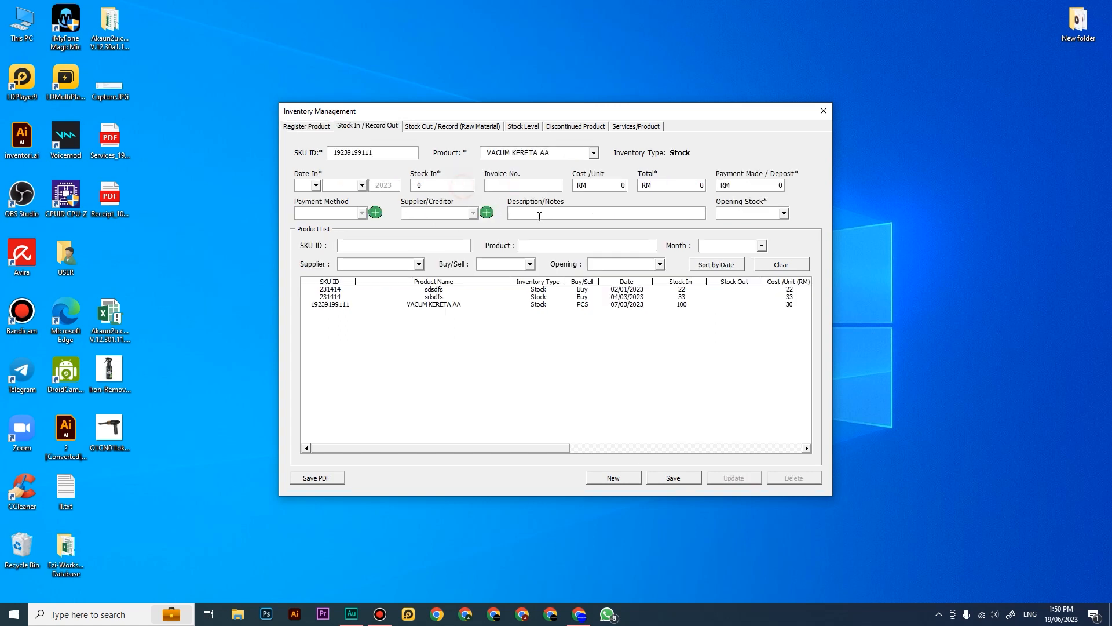
pyautogui.click(315, 185)
pyautogui.click(316, 218)
pyautogui.click(316, 185)
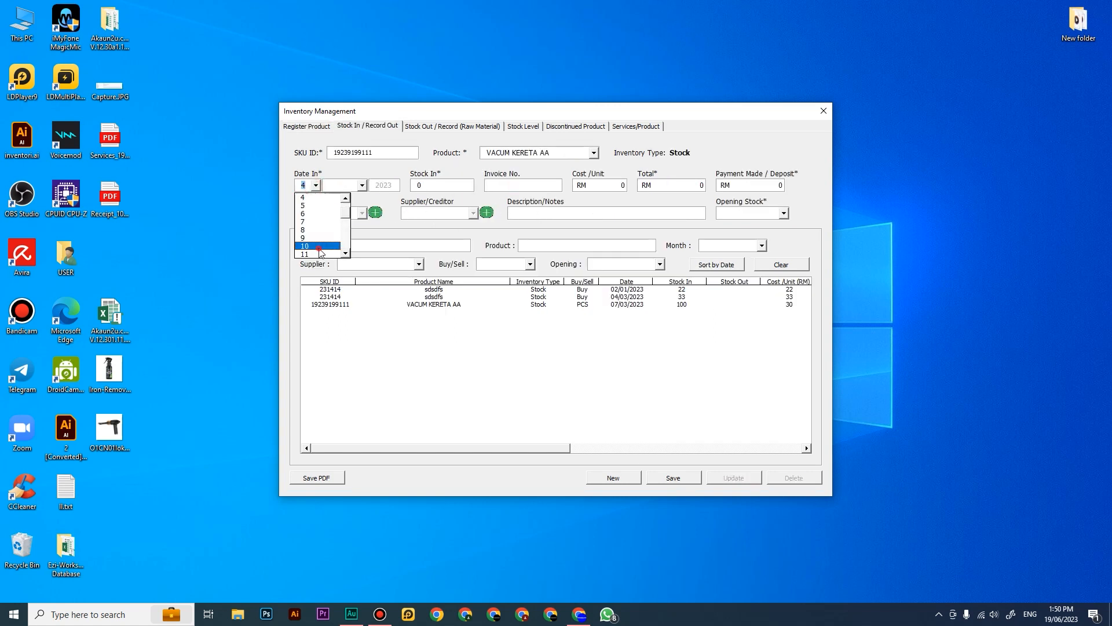
pyautogui.click(317, 247)
pyautogui.click(344, 185)
pyautogui.click(344, 216)
# Step: Enter a stock-in quantity of 100, invoice number ADF52535 and a unit cost of RM 30
pyautogui.doubleClick(438, 183)
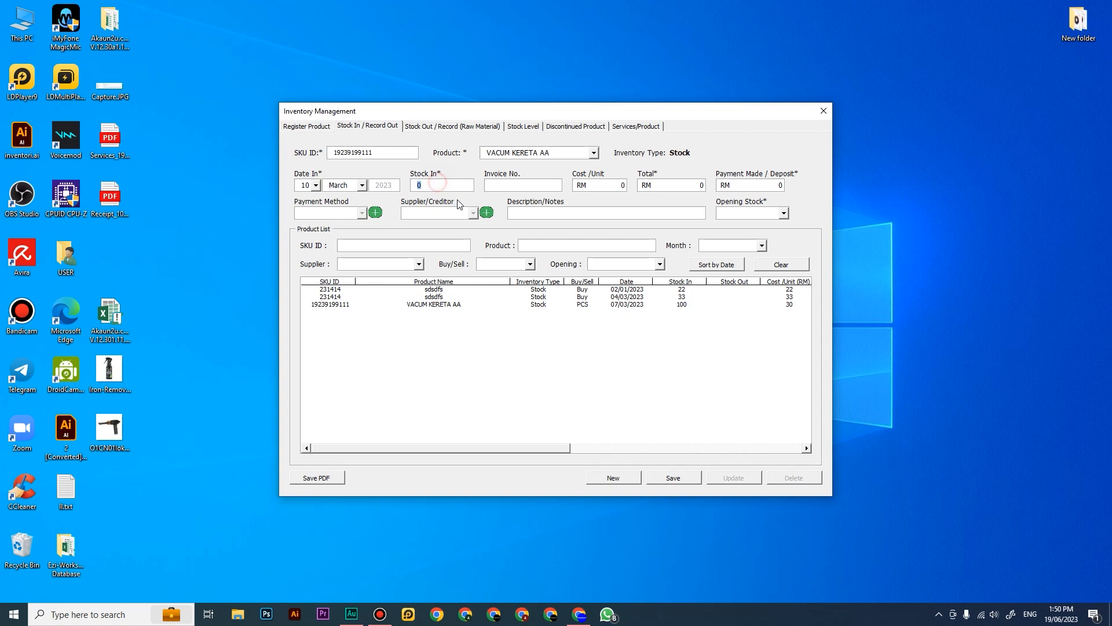
pyautogui.write('100')
pyautogui.click(531, 184)
pyautogui.write('ADF52535')
pyautogui.moveTo(624, 184); pyautogui.dragTo(612, 191)
pyautogui.write('30')
pyautogui.click(673, 185)
pyautogui.click(760, 189)
# Step: Examine the payment method, supplier/creditor and description fields of the stock-in form
pyautogui.click(310, 215)
pyautogui.click(317, 214)
pyautogui.click(328, 214)
pyautogui.click(339, 212)
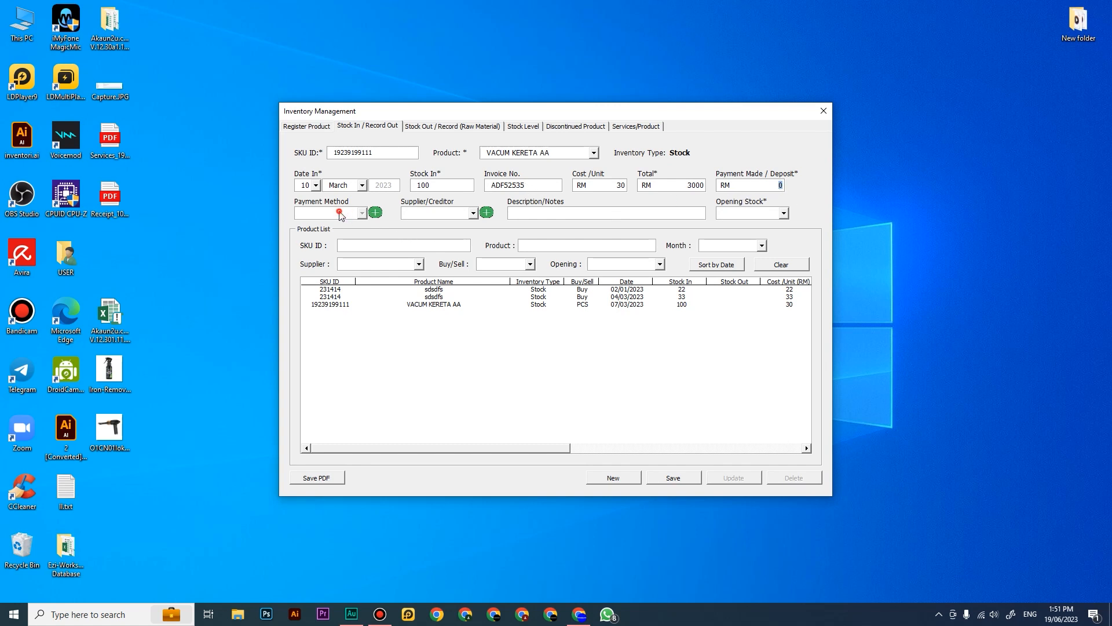
pyautogui.click(436, 220)
pyautogui.click(436, 214)
pyautogui.click(437, 225)
pyautogui.click(435, 214)
pyautogui.click(435, 223)
pyautogui.click(434, 214)
pyautogui.click(434, 224)
pyautogui.click(545, 215)
# Step: Set Opening Stock to No and try to save the stock-in record without a creditor
pyautogui.click(733, 216)
pyautogui.click(731, 233)
pyautogui.click(689, 477)
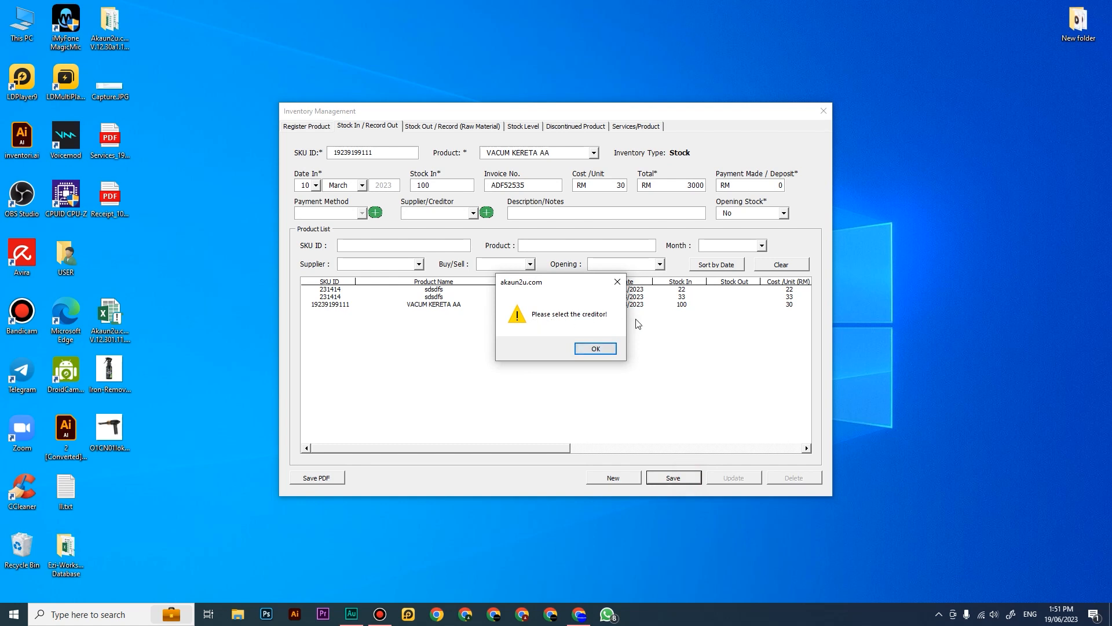
pyautogui.click(595, 347)
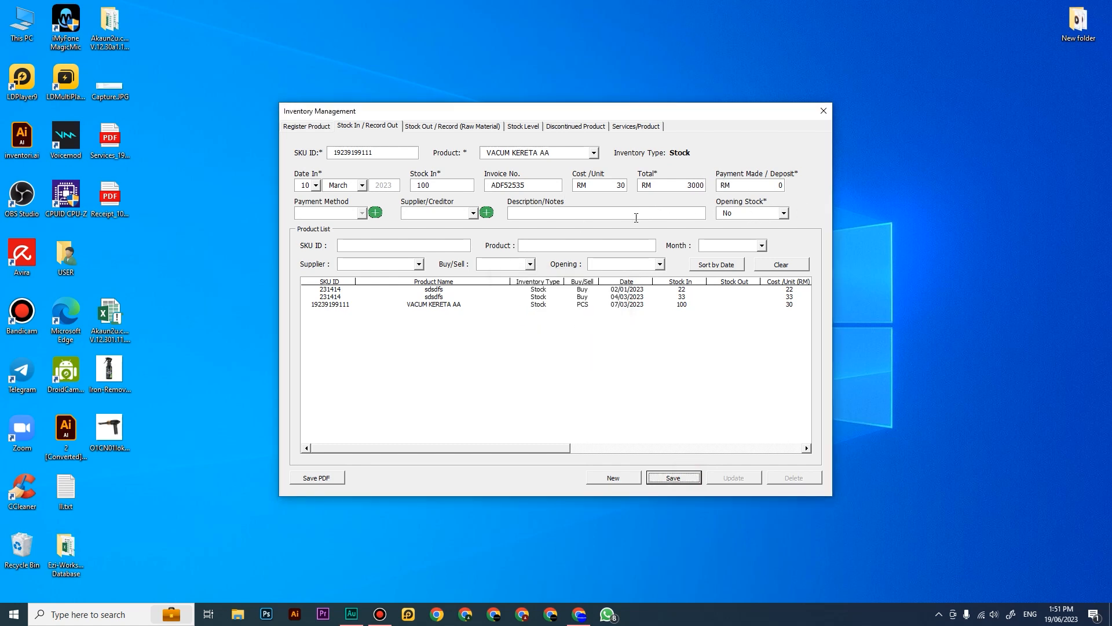
# Step: Add a supplier record named SAMAD ENT with its ID number to the supplier/creditor database
pyautogui.click(487, 212)
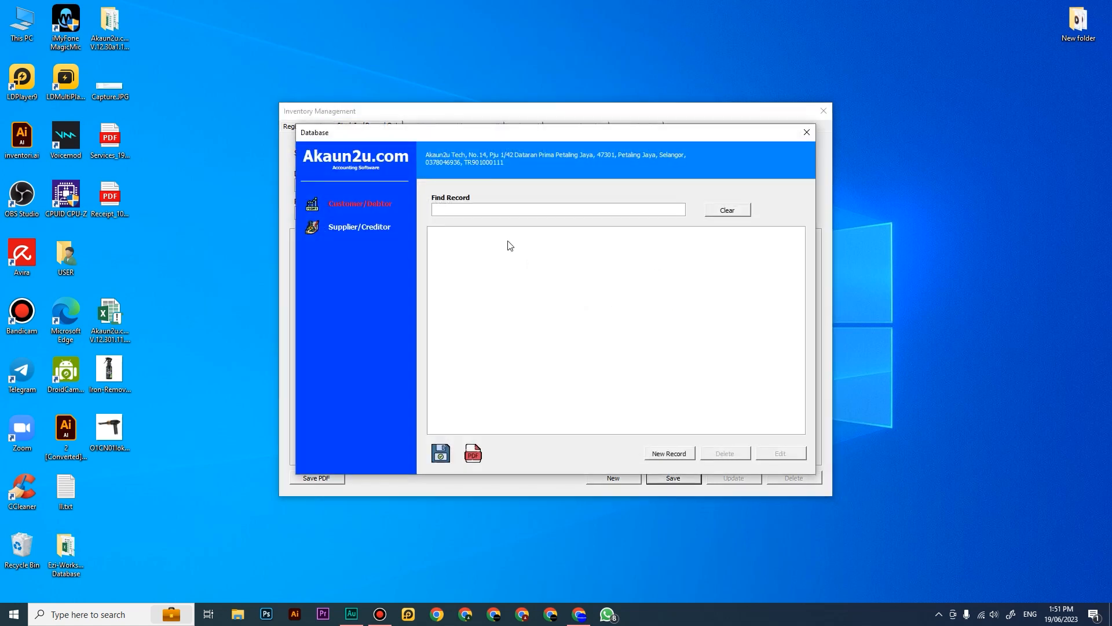
pyautogui.click(363, 230)
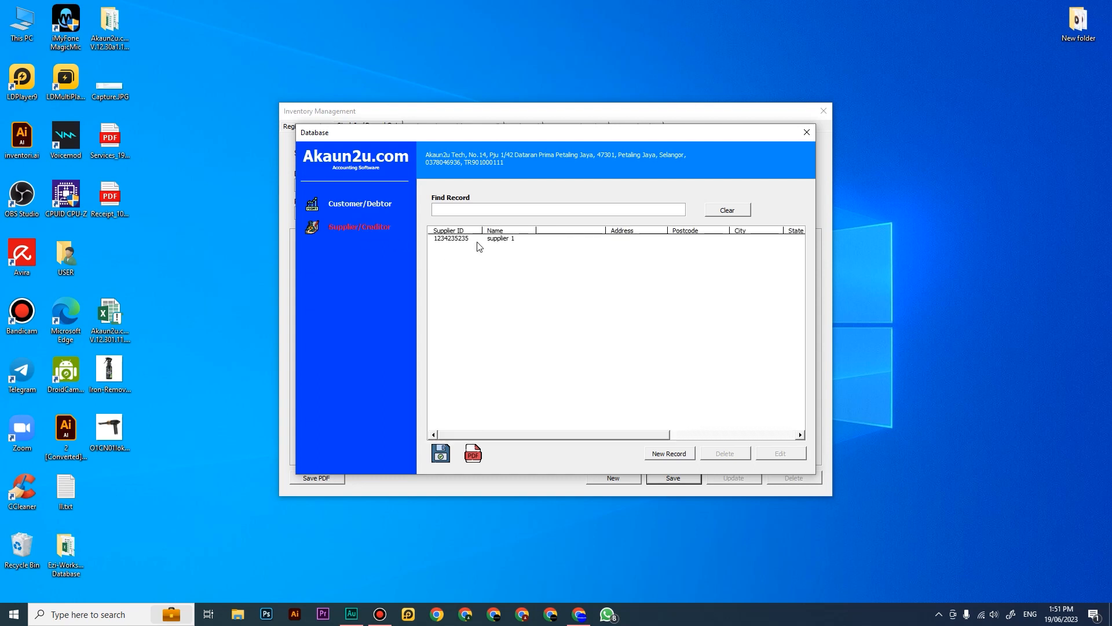
pyautogui.click(670, 454)
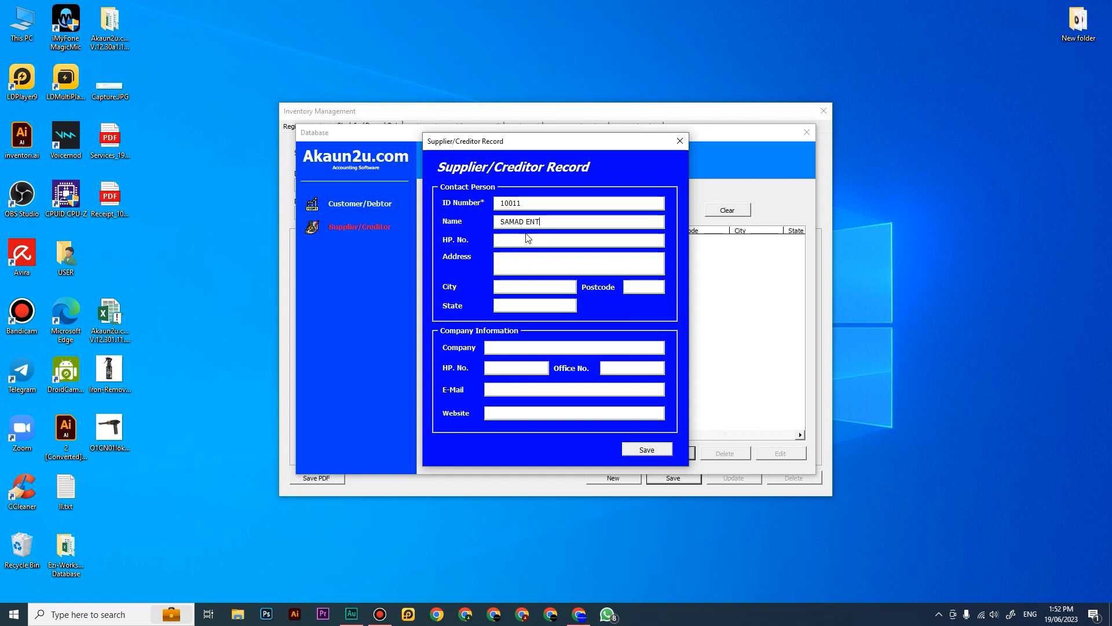
pyautogui.click(647, 450)
pyautogui.click(588, 348)
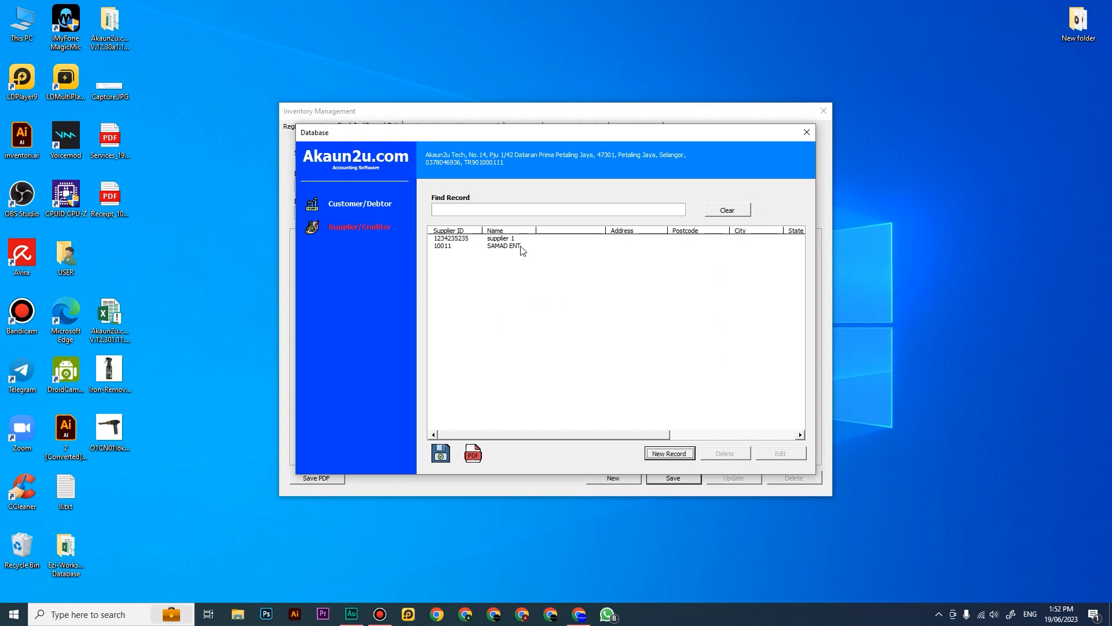
pyautogui.click(805, 133)
# Step: Choose SAMAD ENT as the creditor, enter the description BELIANS STOK KREDI and save the stock-in record
pyautogui.click(473, 212)
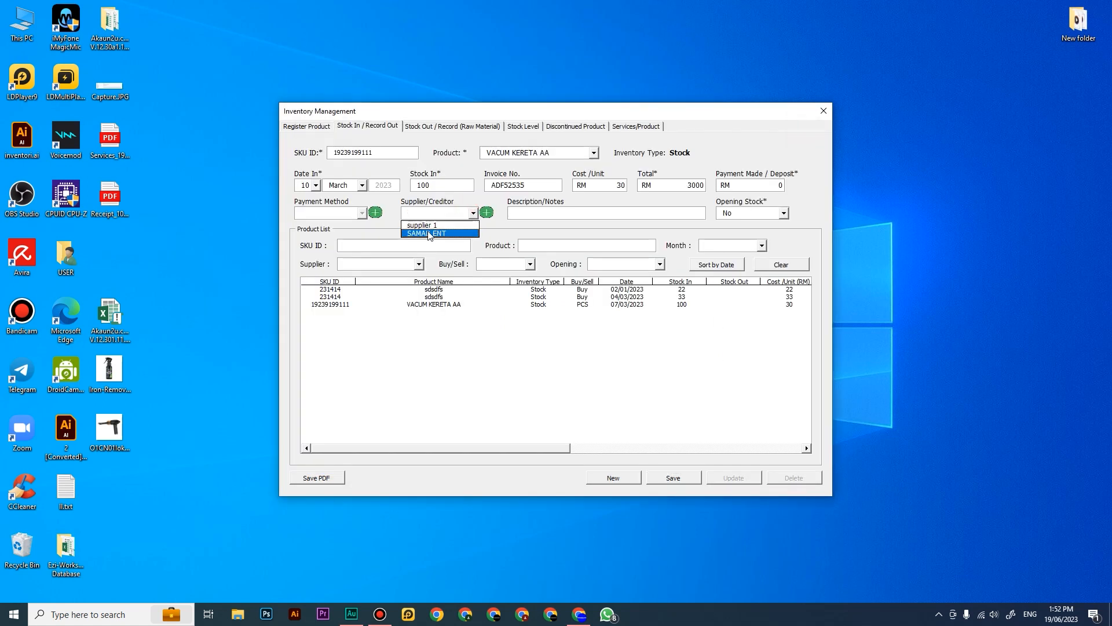
pyautogui.click(427, 233)
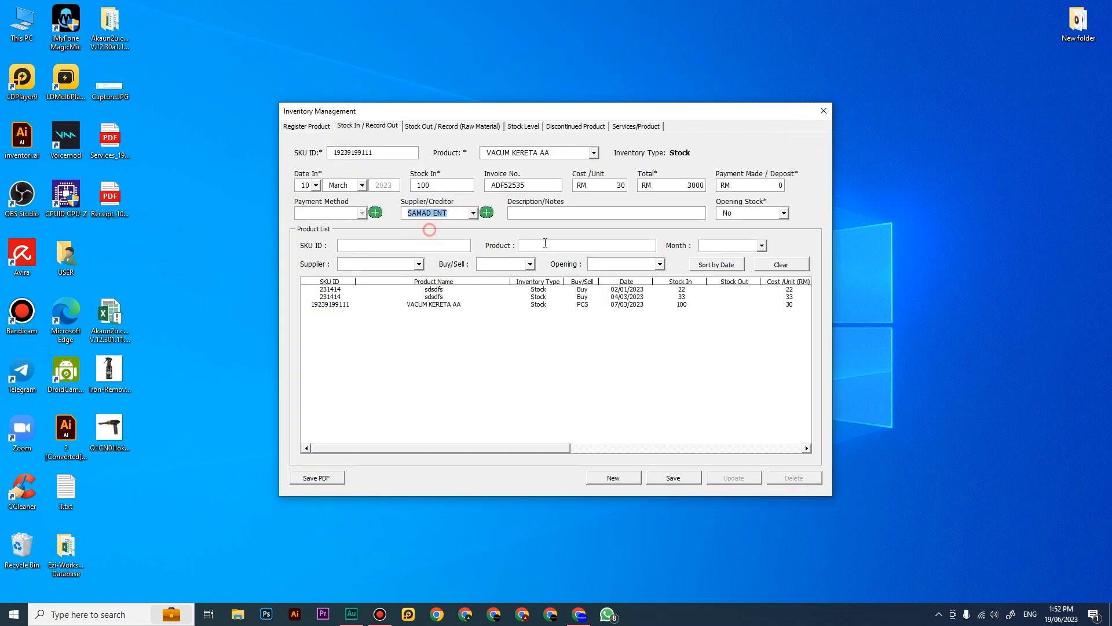
pyautogui.click(541, 213)
pyautogui.write('BELIANS STOK KREDIT')
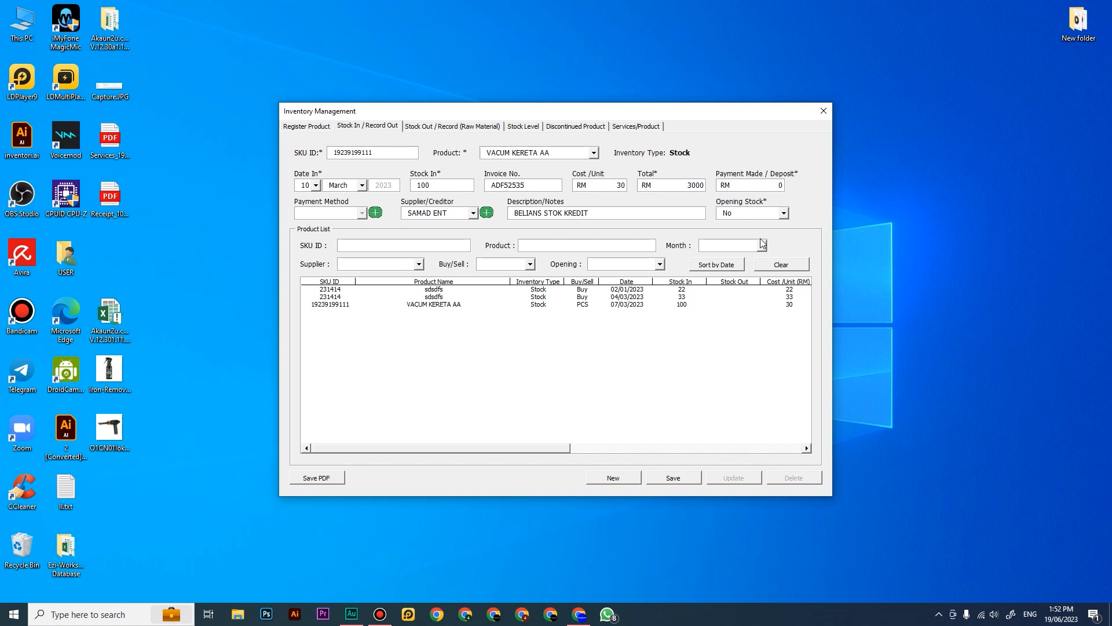
pyautogui.click(673, 477)
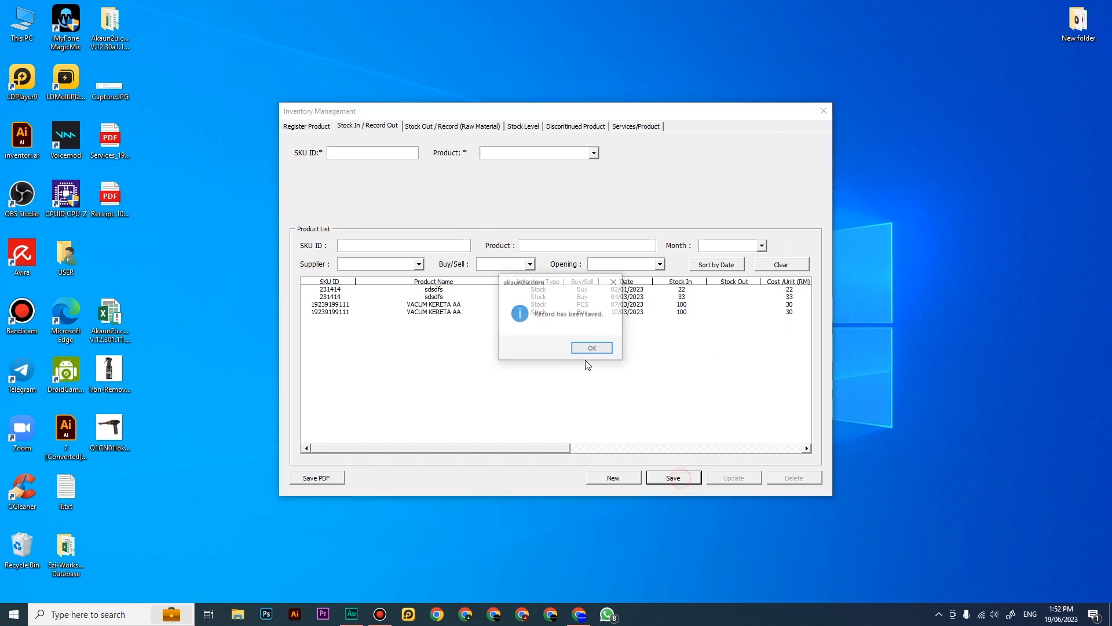
pyautogui.click(591, 349)
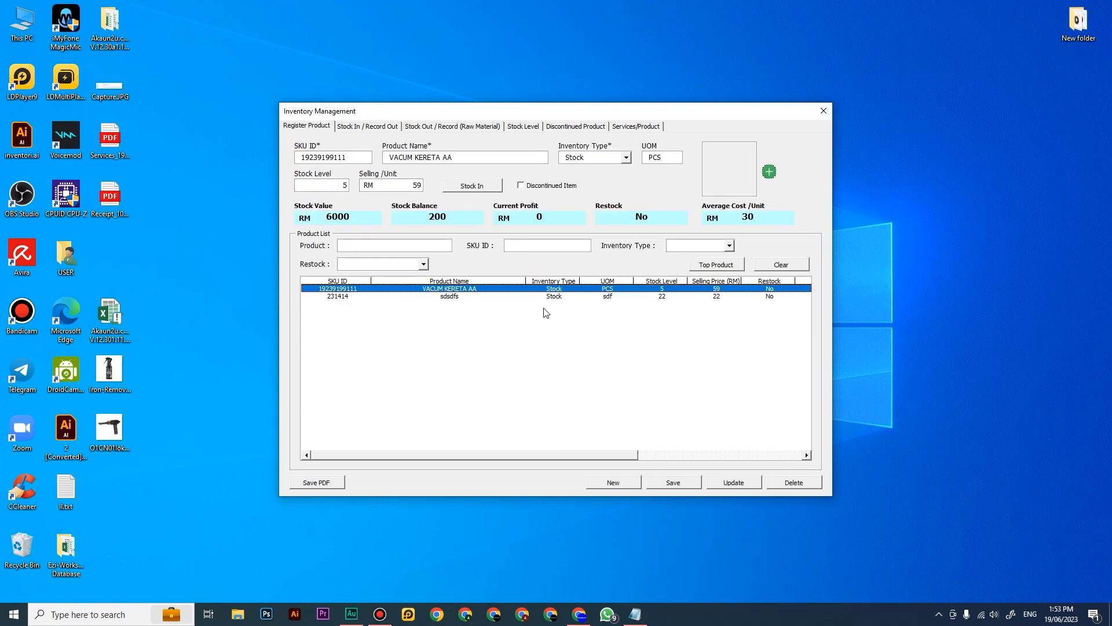
# Step: Leave the inventory and show only the SAMAD ENT entries in the creditors record
pyautogui.click(824, 111)
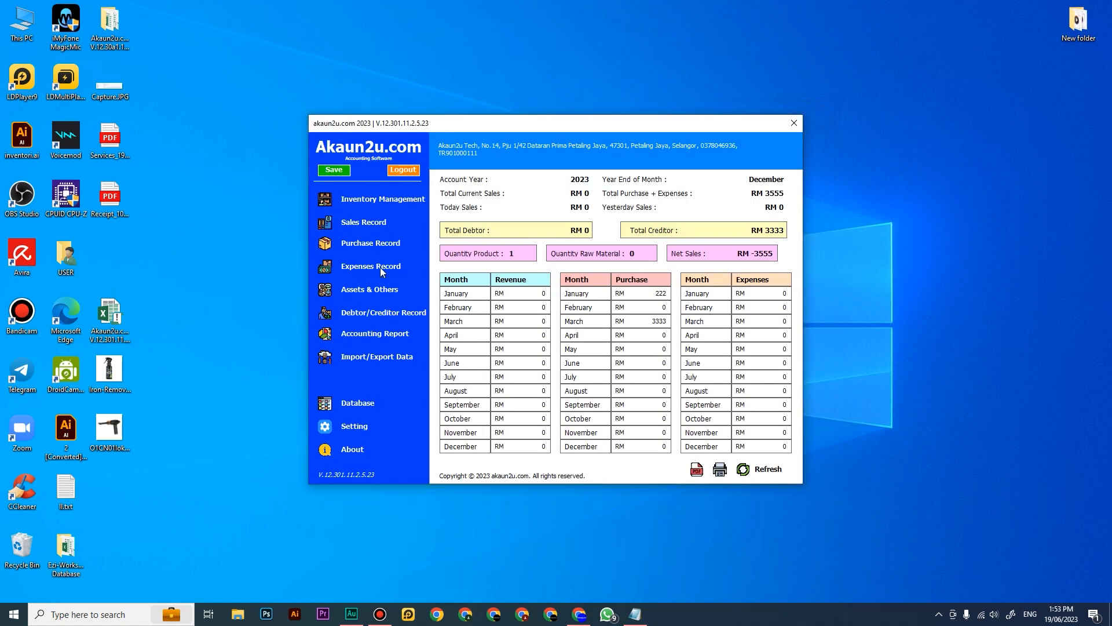
pyautogui.click(369, 318)
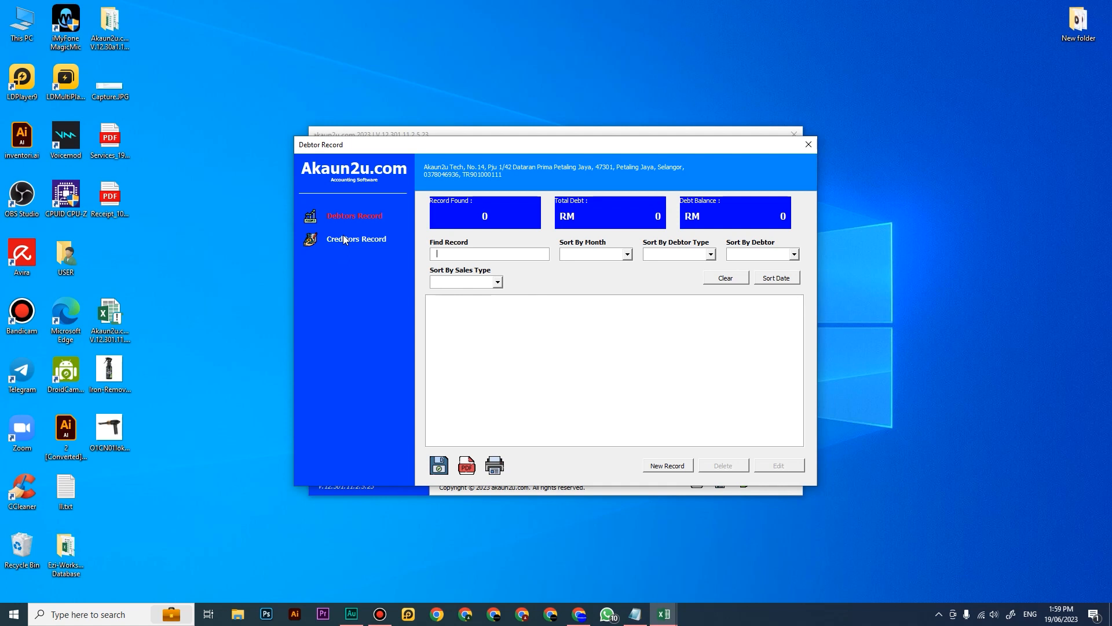
pyautogui.click(344, 240)
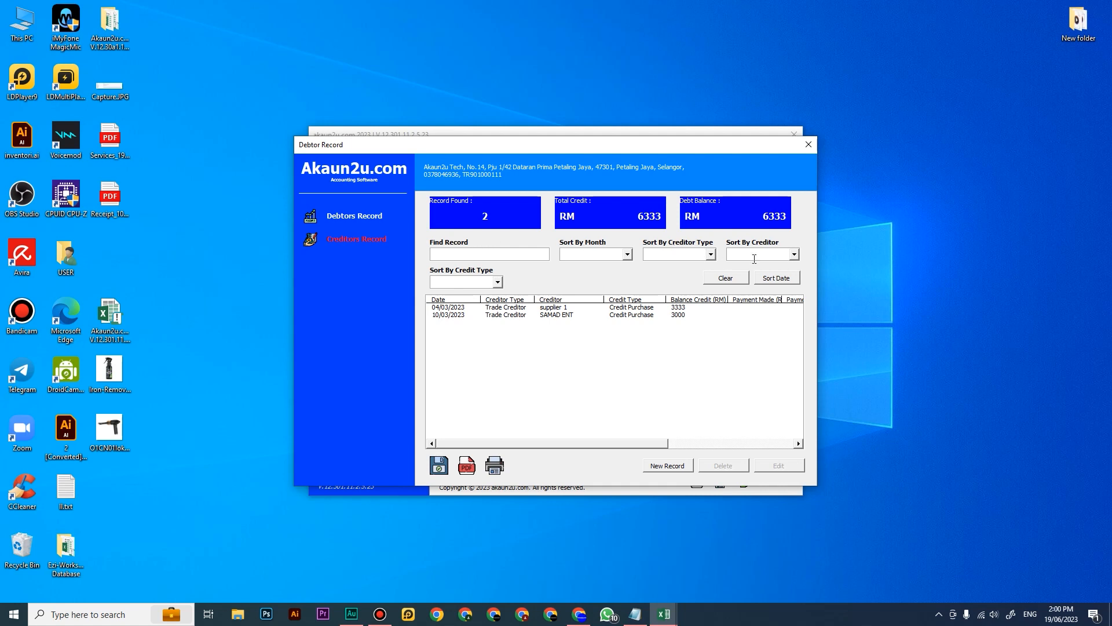
pyautogui.click(795, 255)
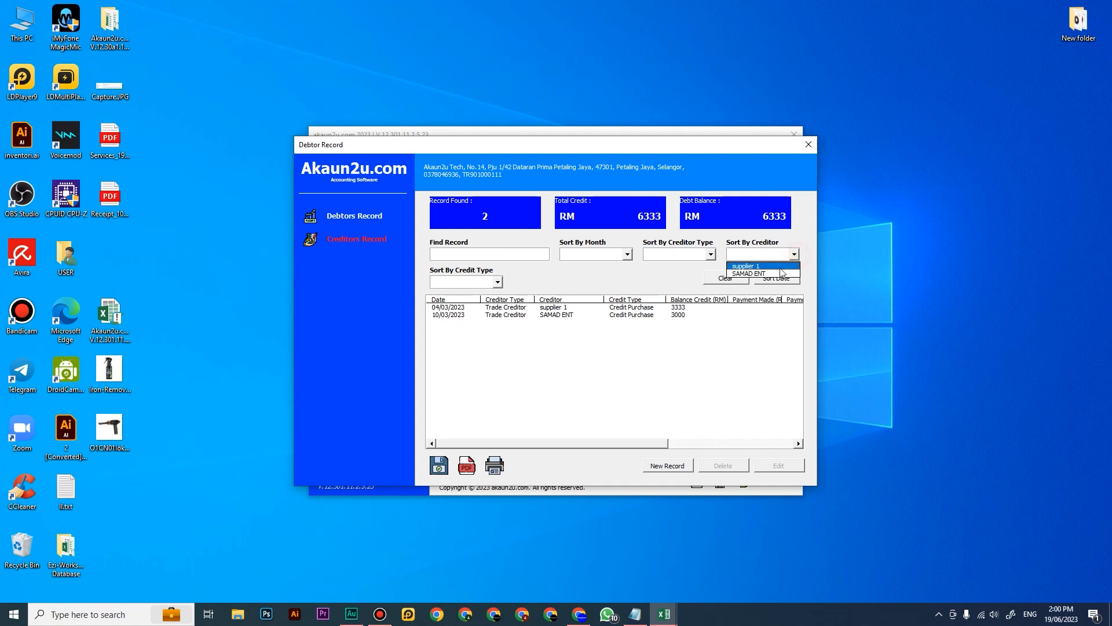
pyautogui.click(776, 273)
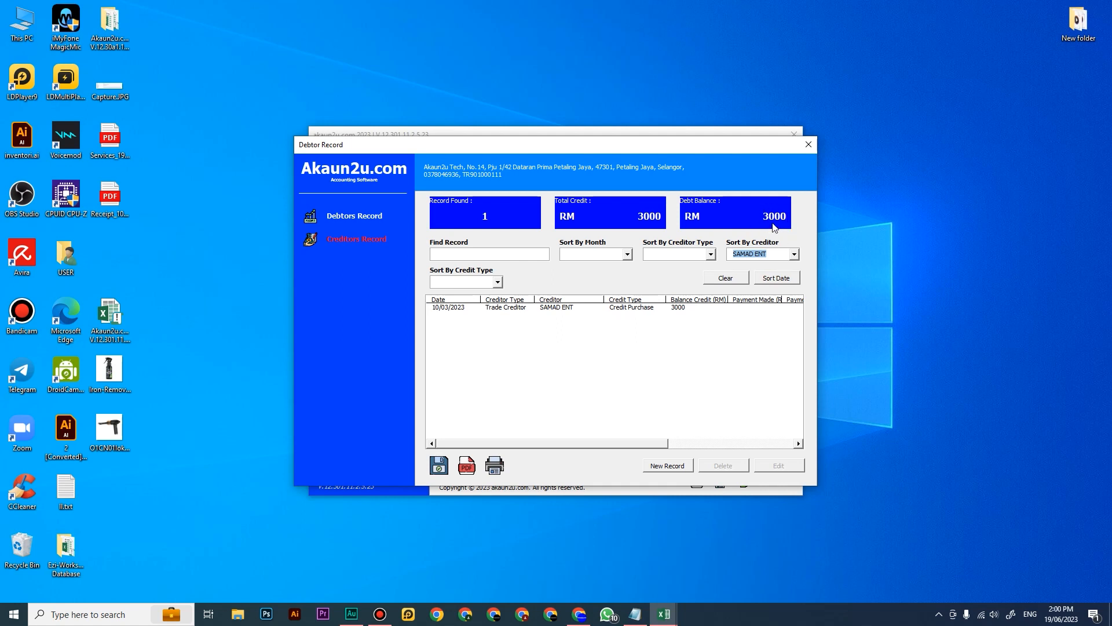
# Step: Filter the creditors record by supplier 1 and again by SAMAD ENT, and recheck the registered product list
pyautogui.click(794, 254)
pyautogui.click(775, 264)
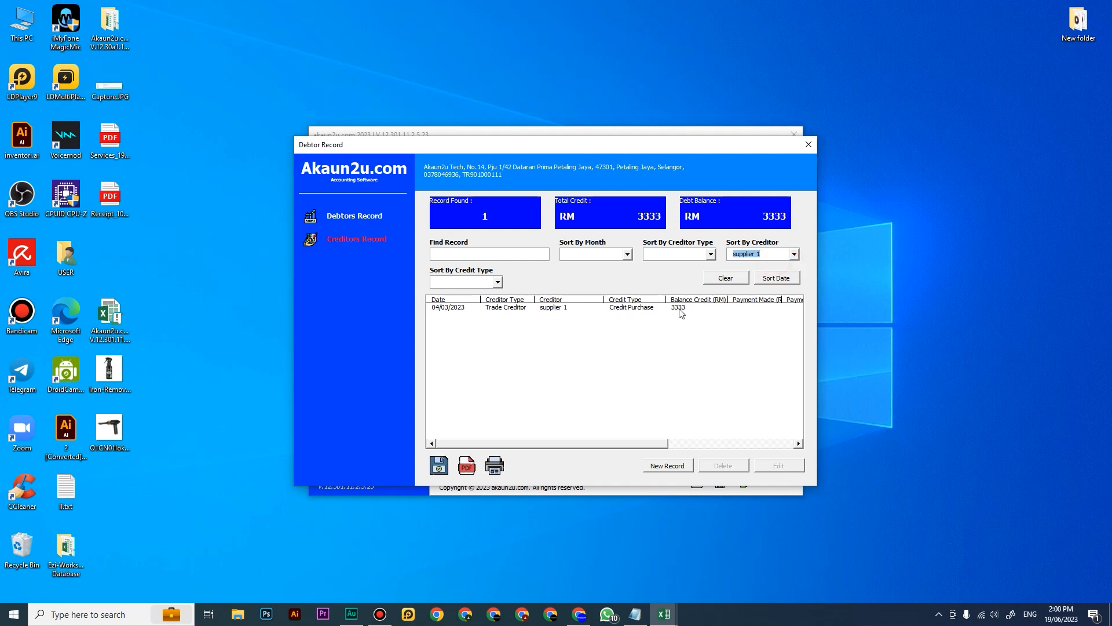
pyautogui.click(794, 254)
pyautogui.click(778, 273)
pyautogui.click(809, 144)
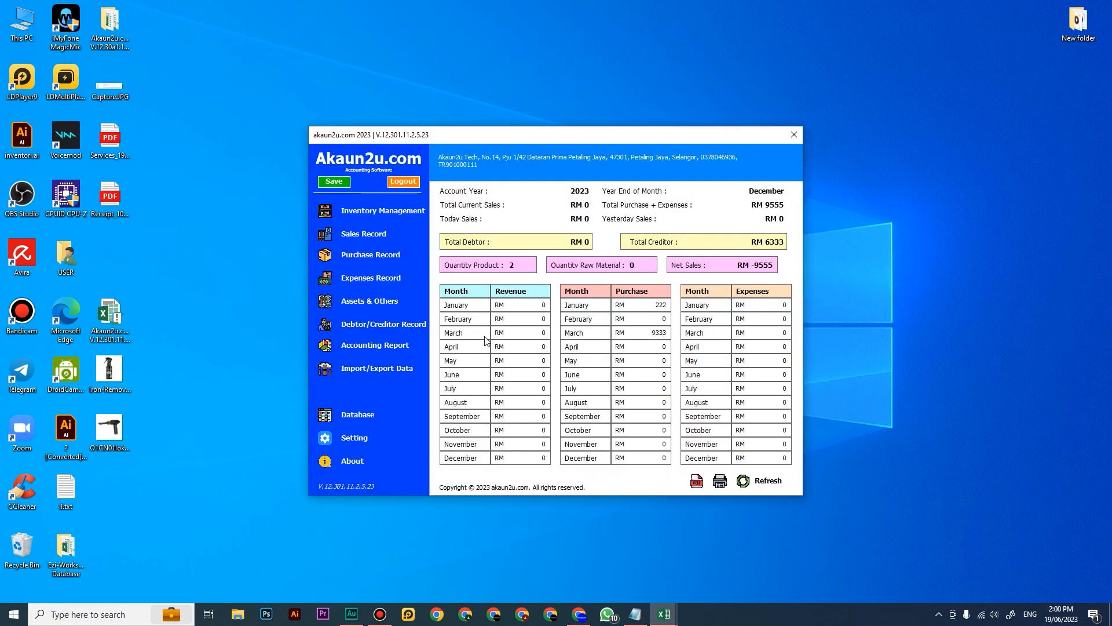
pyautogui.click(420, 212)
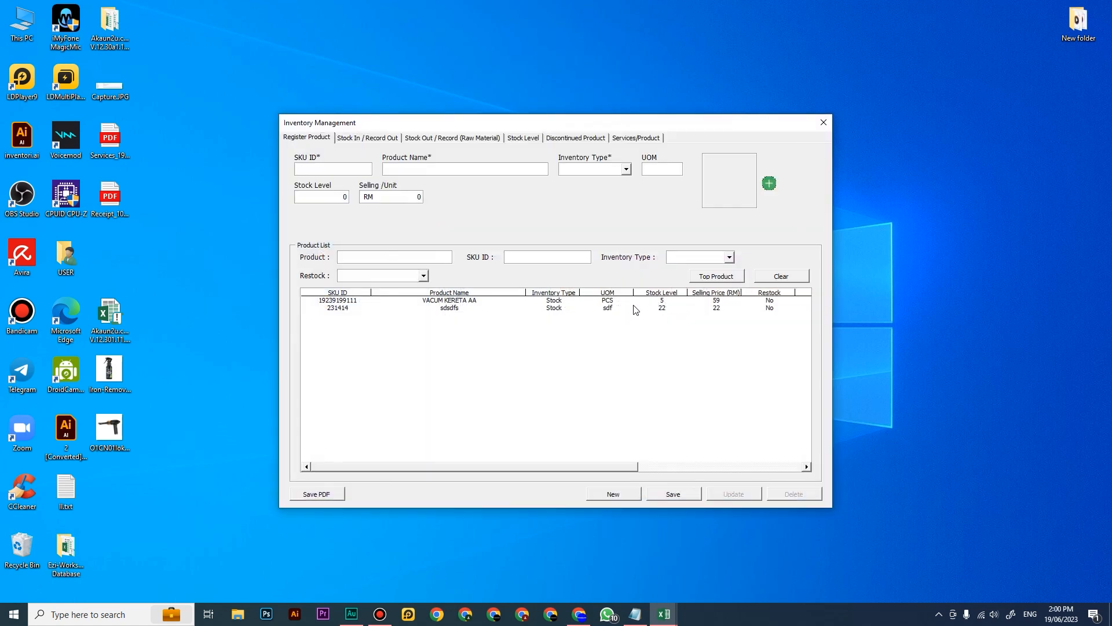
pyautogui.click(822, 123)
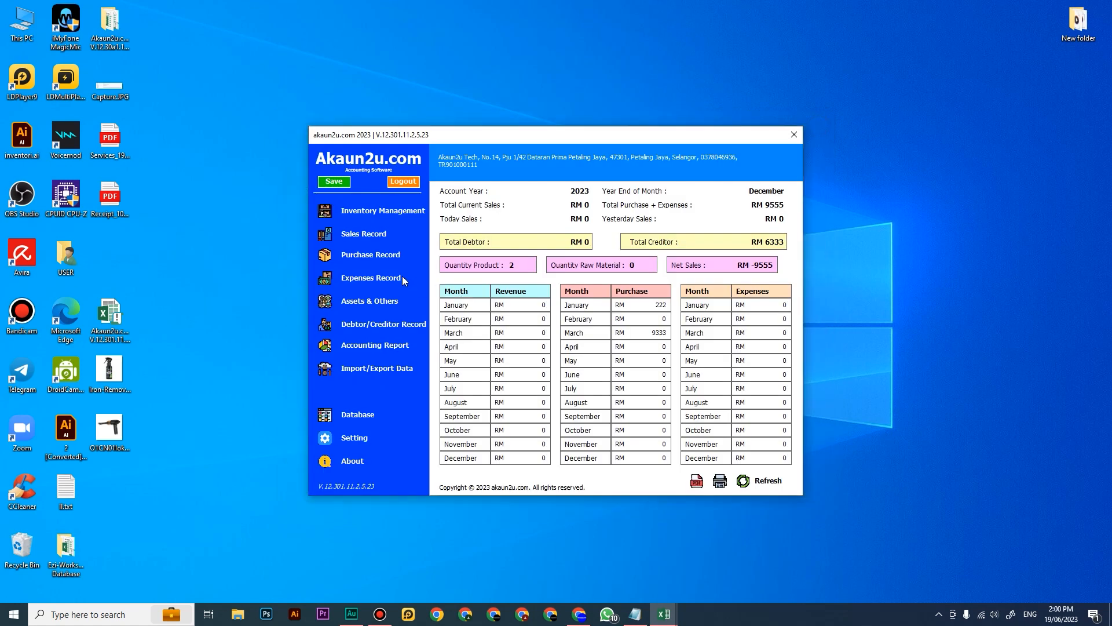
# Step: Start a new document/stock sales bill and choose the stock item VACUM KERETA AA
pyautogui.click(366, 235)
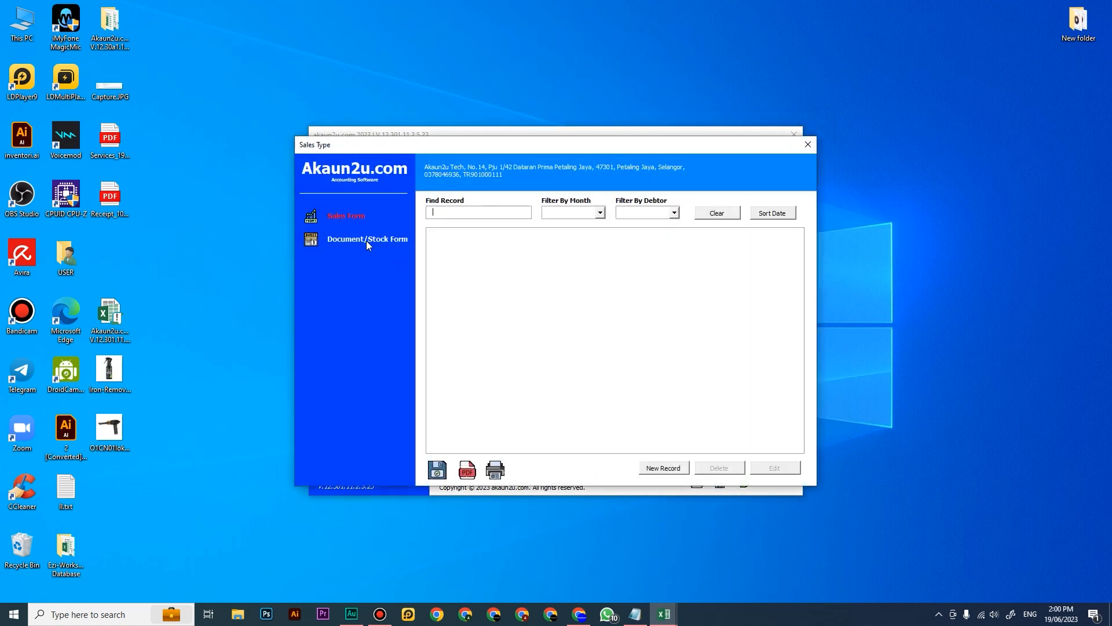
pyautogui.click(382, 239)
pyautogui.click(665, 468)
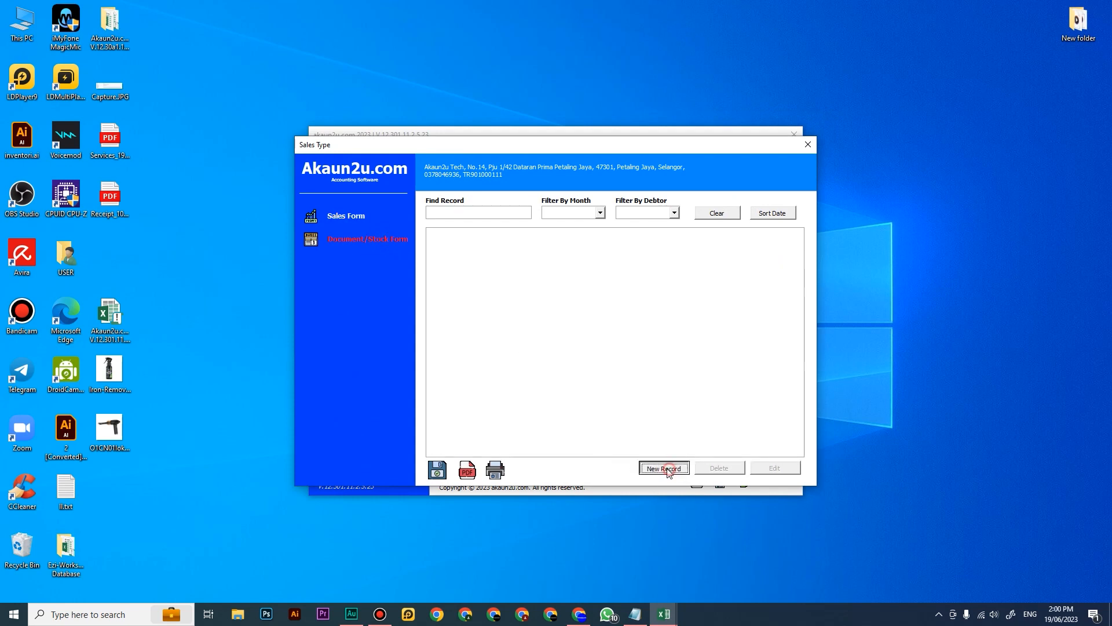
pyautogui.click(359, 317)
pyautogui.click(321, 326)
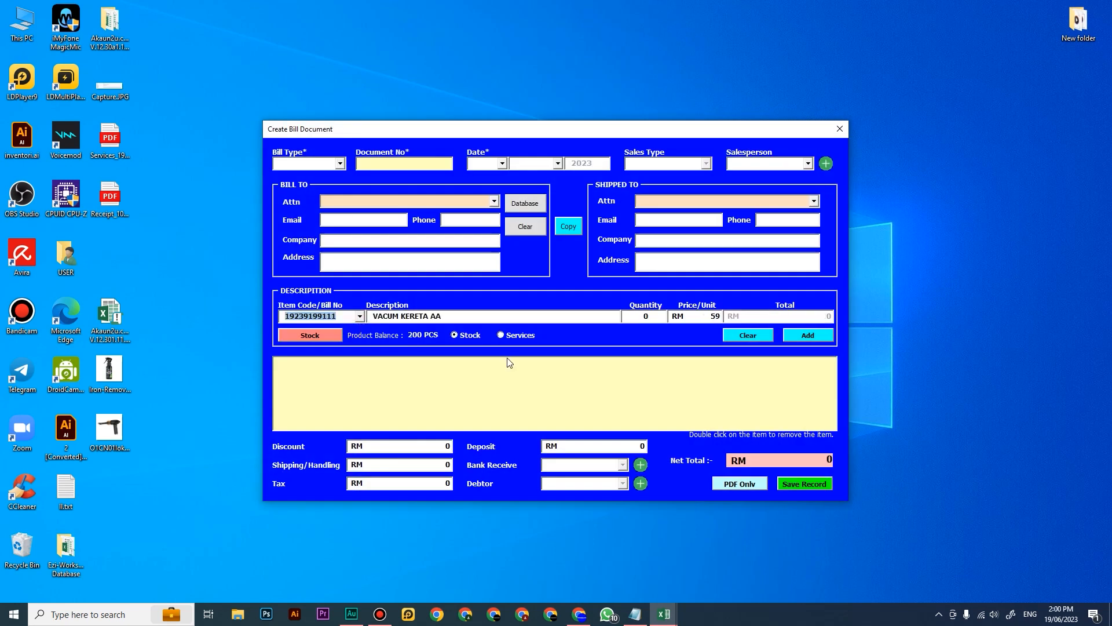
# Step: Add the item to the bill with quantity 1, and leave the sales forms without saving
pyautogui.click(646, 317)
pyautogui.write('1')
pyautogui.click(810, 336)
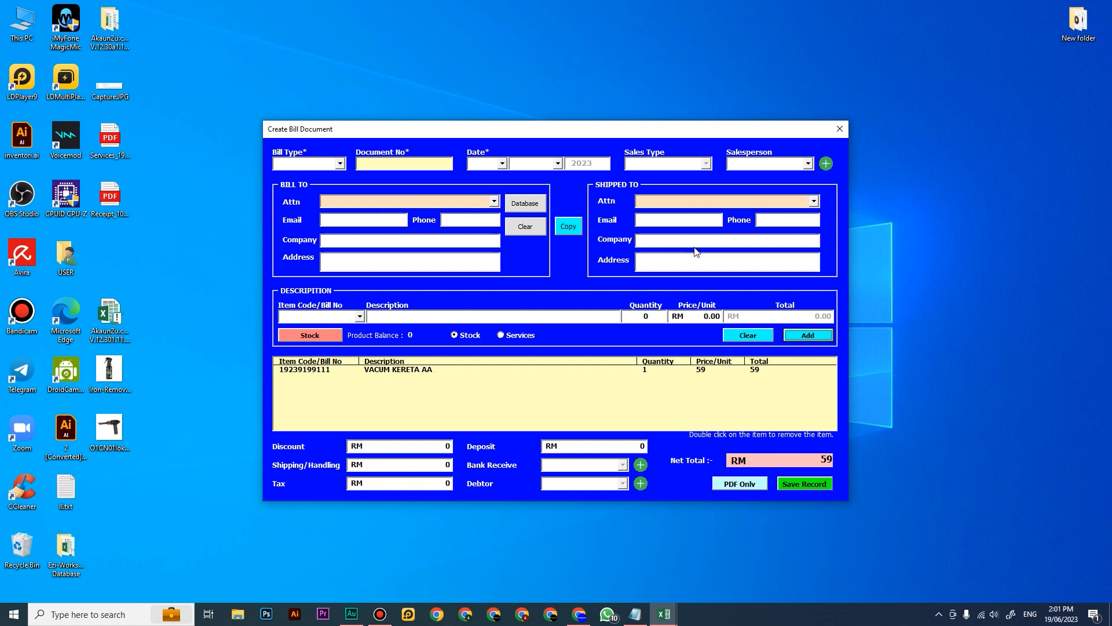
pyautogui.click(840, 129)
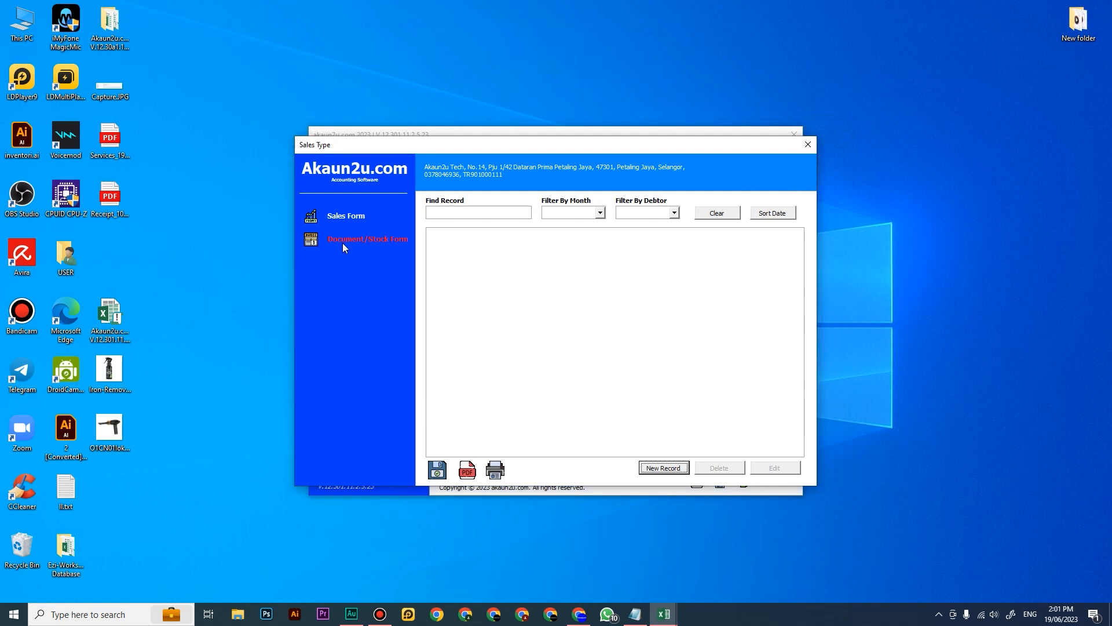
pyautogui.click(809, 146)
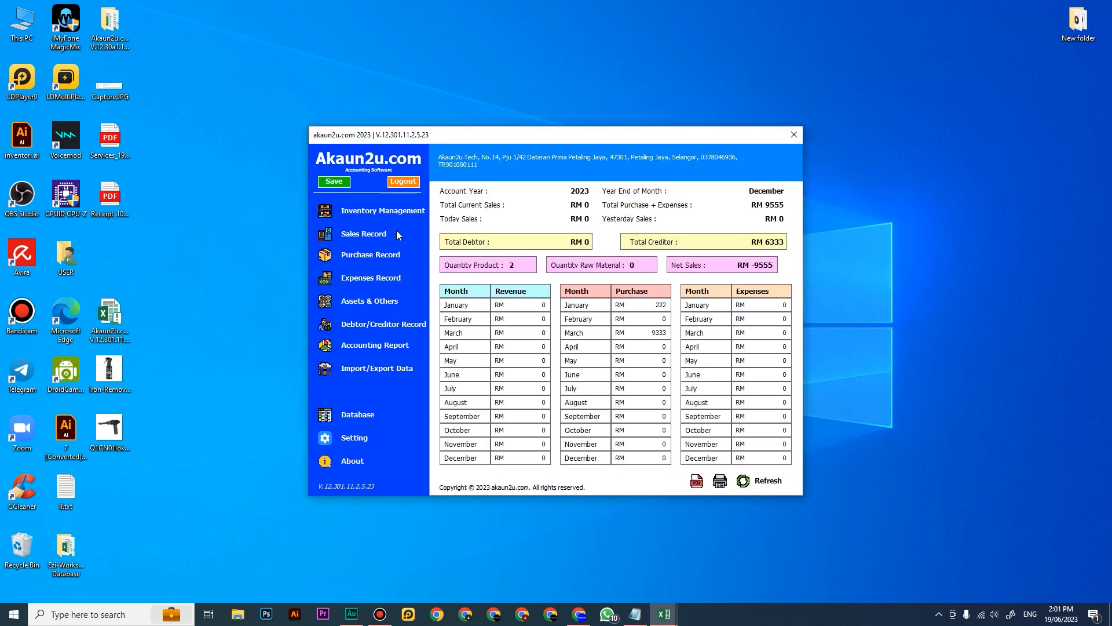
# Step: Review the 10 March stock-in record of VACUM KERETA AA and the product's registration details in the inventory
pyautogui.click(401, 215)
pyautogui.click(376, 142)
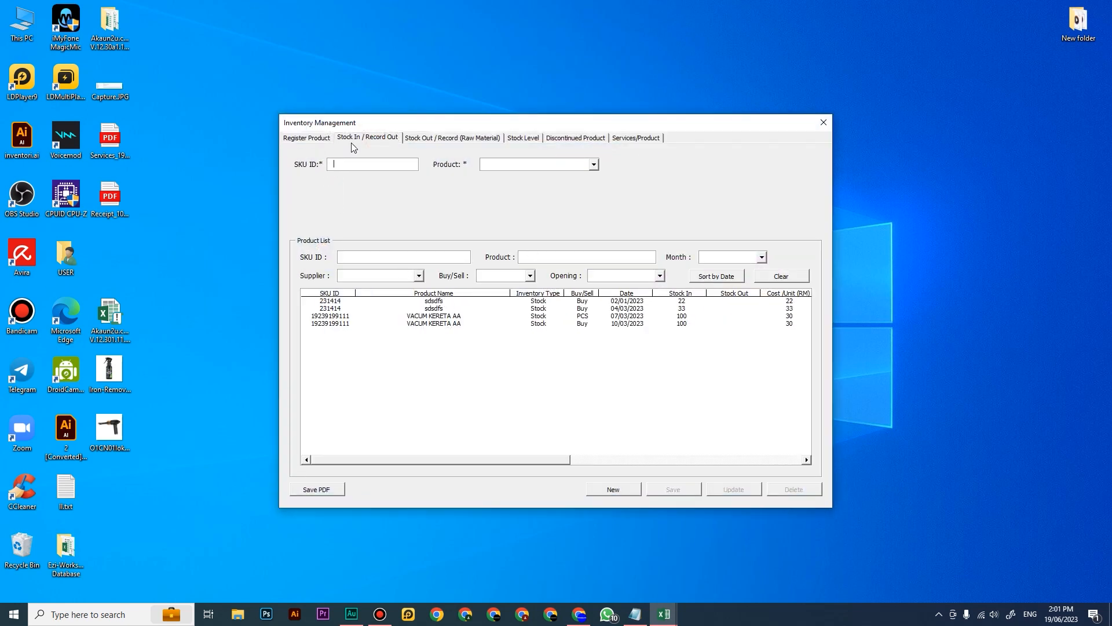
pyautogui.click(457, 328)
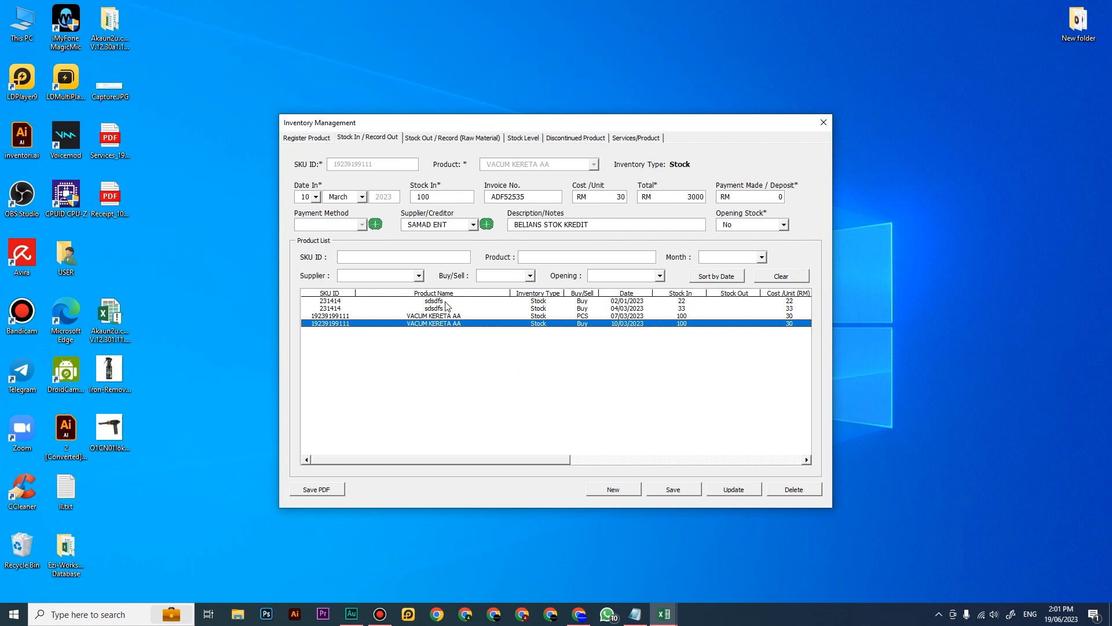
pyautogui.click(321, 139)
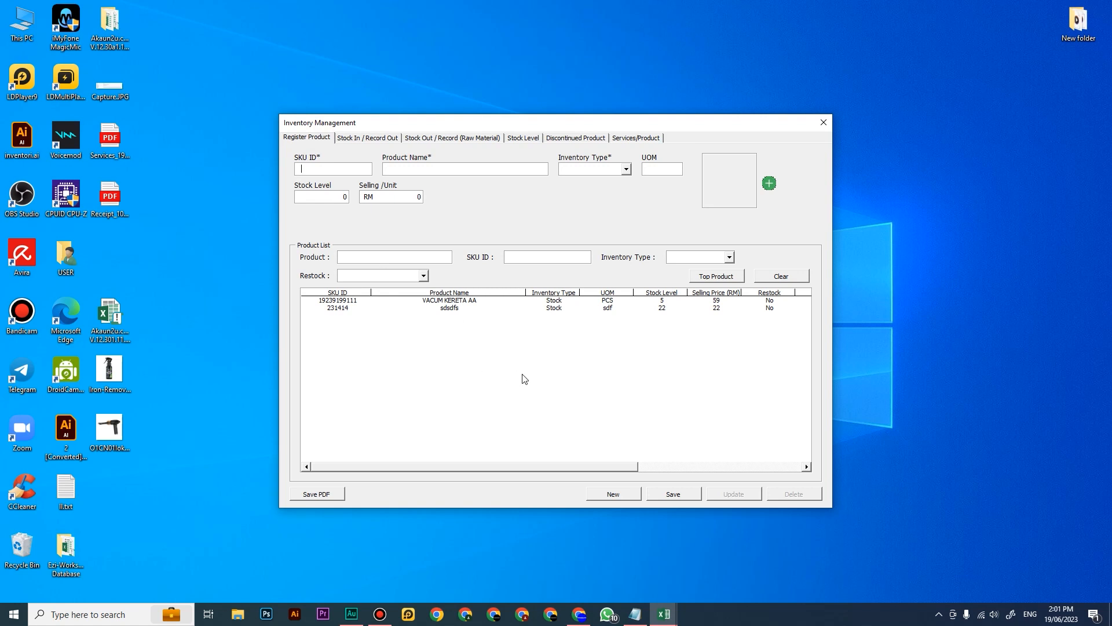
pyautogui.click(457, 301)
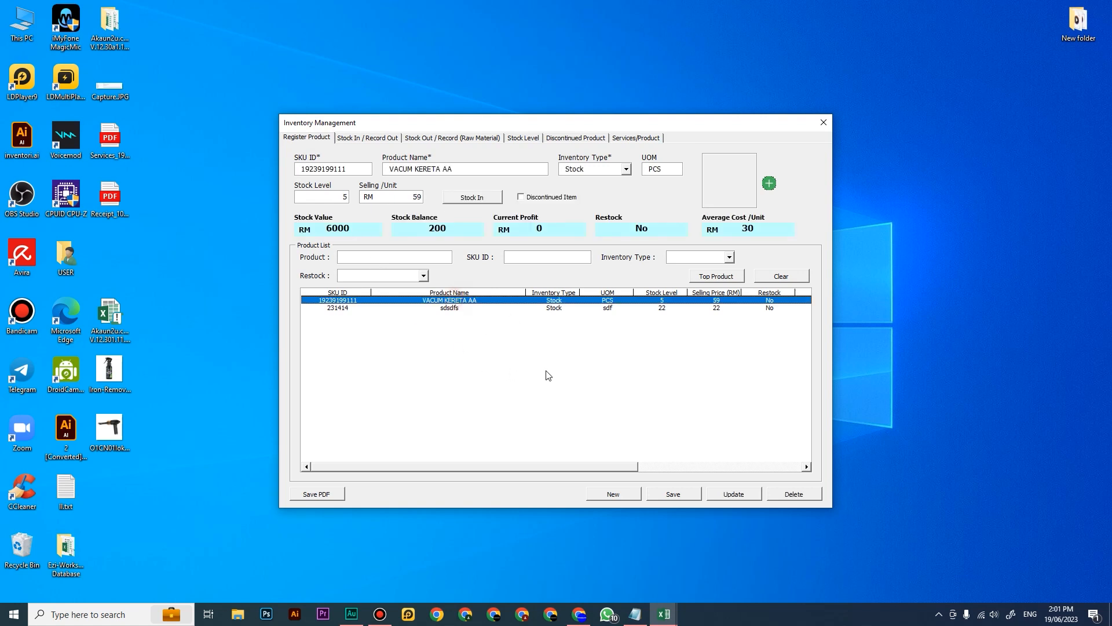
# Step: Select the 10 March stock-in record of VACUM KERETA AA and append 777 to its invoice number
pyautogui.click(381, 139)
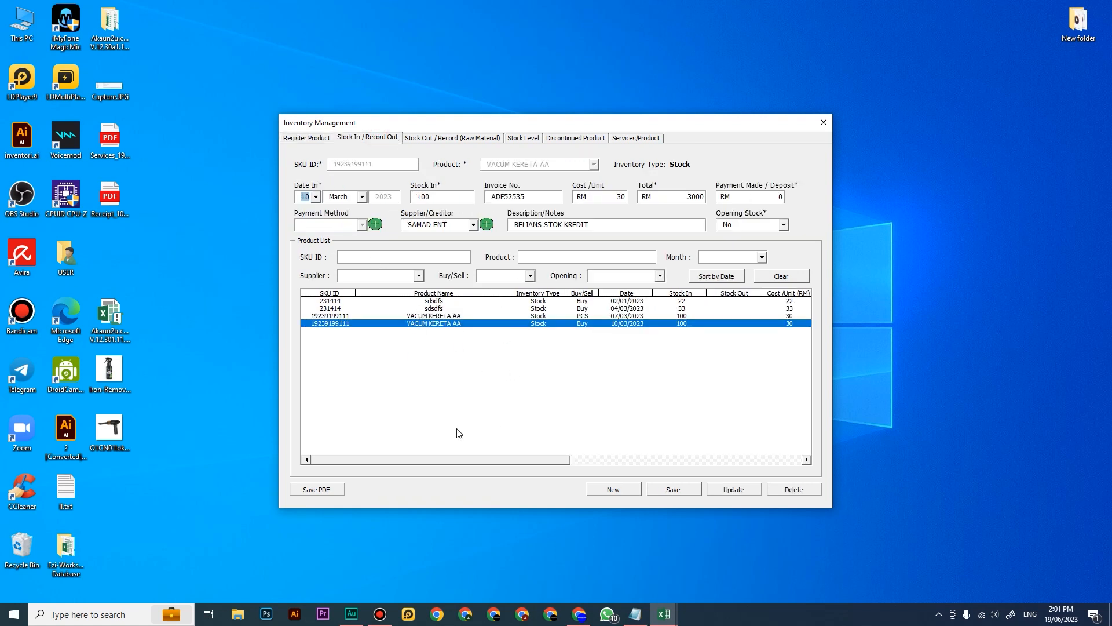
pyautogui.click(446, 316)
pyautogui.click(446, 323)
pyautogui.click(432, 325)
pyautogui.click(540, 198)
pyautogui.write('777')
pyautogui.click(446, 198)
# Step: Set the stock-in record's cost per unit to RM 35 and save the update
pyautogui.doubleClick(610, 197)
pyautogui.write('35')
pyautogui.moveTo(537, 197); pyautogui.dragTo(530, 197)
pyautogui.click(537, 197)
pyautogui.doubleClick(620, 197)
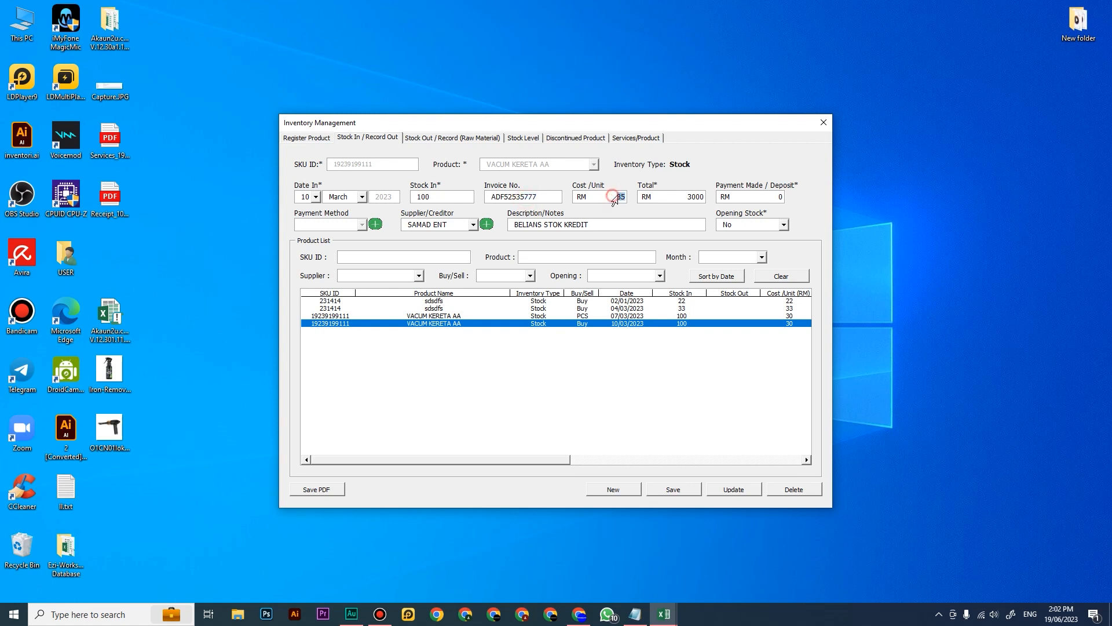
pyautogui.click(734, 490)
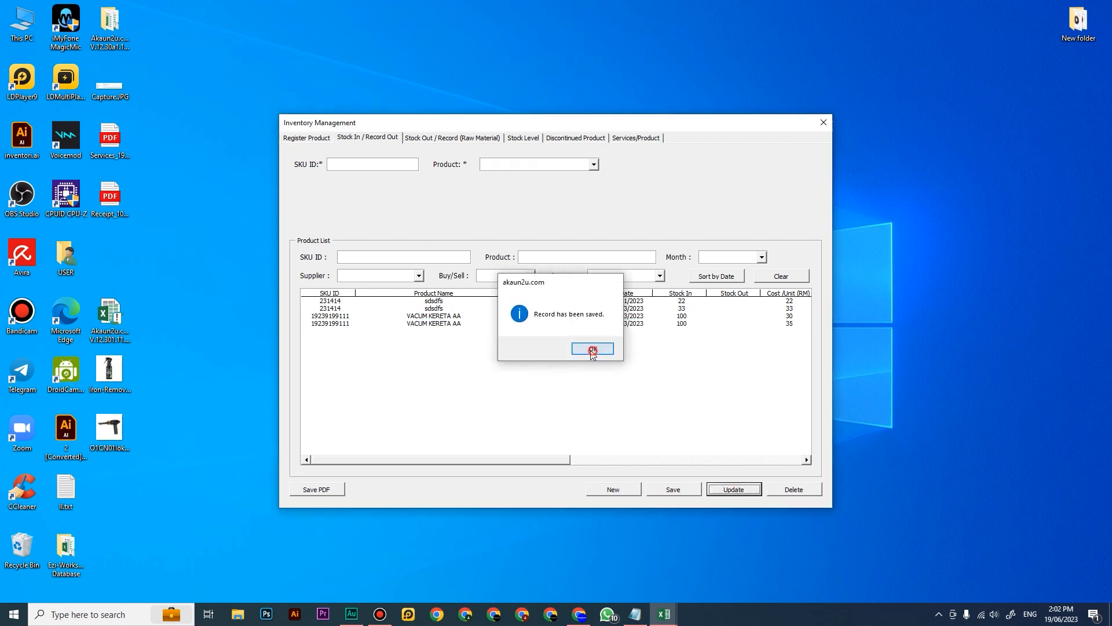
pyautogui.click(593, 349)
# Step: Recheck the edited 10 March stock-in record and the registered product list, and return to the dashboard
pyautogui.click(460, 324)
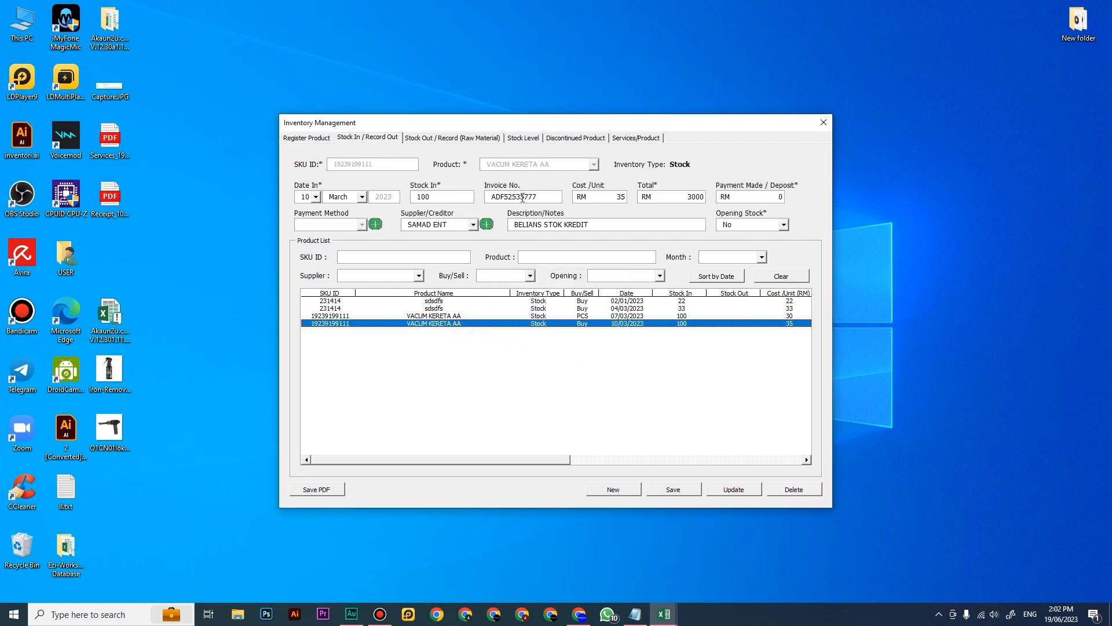
pyautogui.moveTo(527, 197); pyautogui.dragTo(632, 186)
pyautogui.click(322, 140)
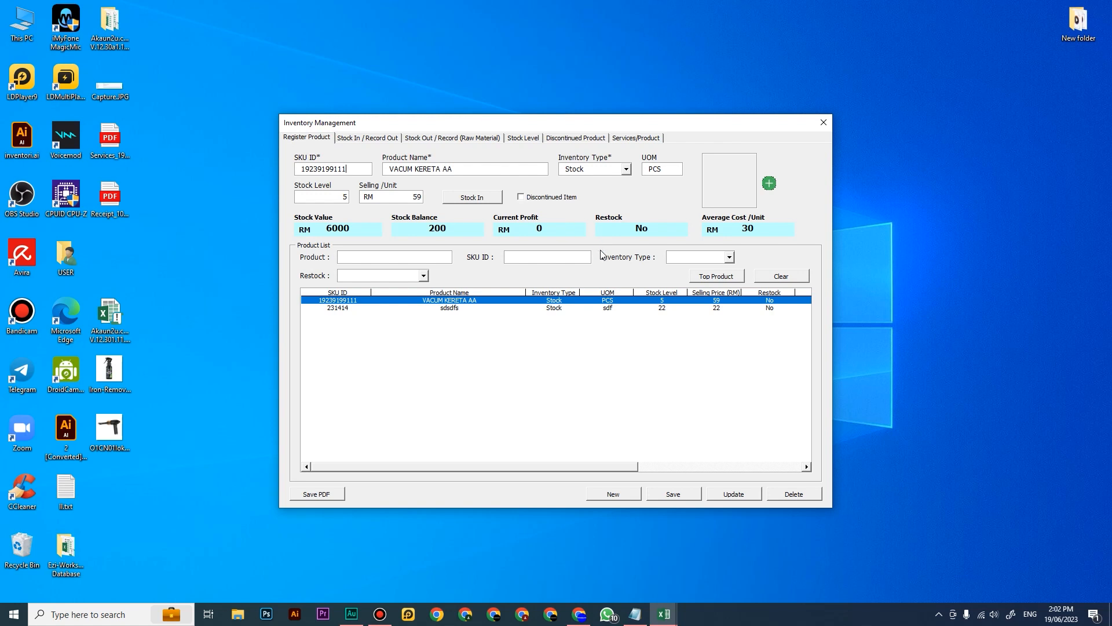
pyautogui.click(824, 122)
pyautogui.click(365, 212)
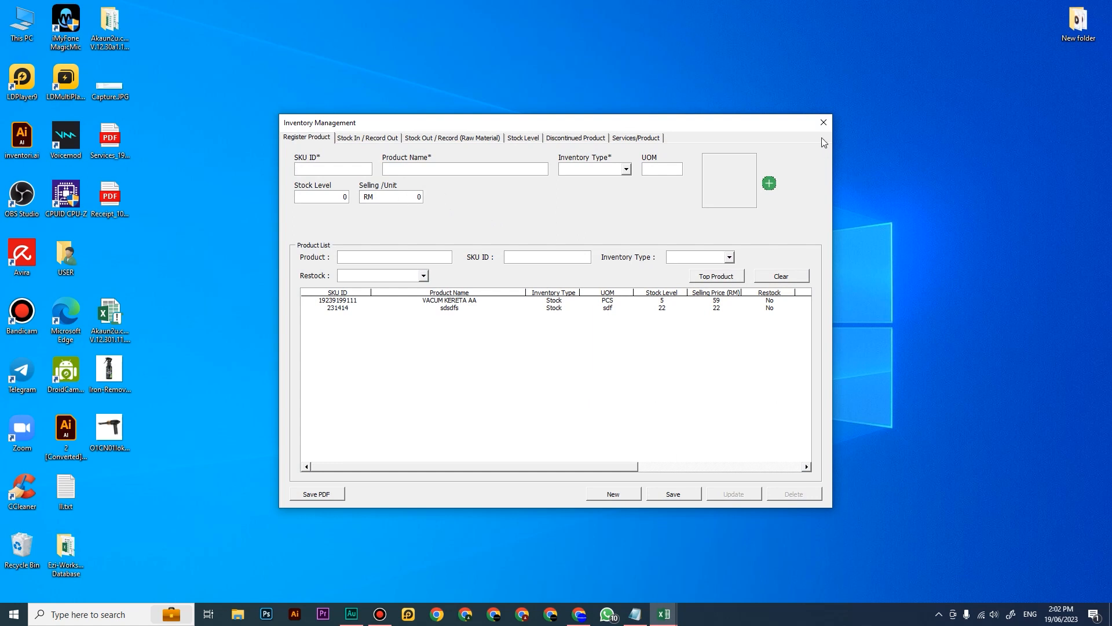
pyautogui.click(823, 122)
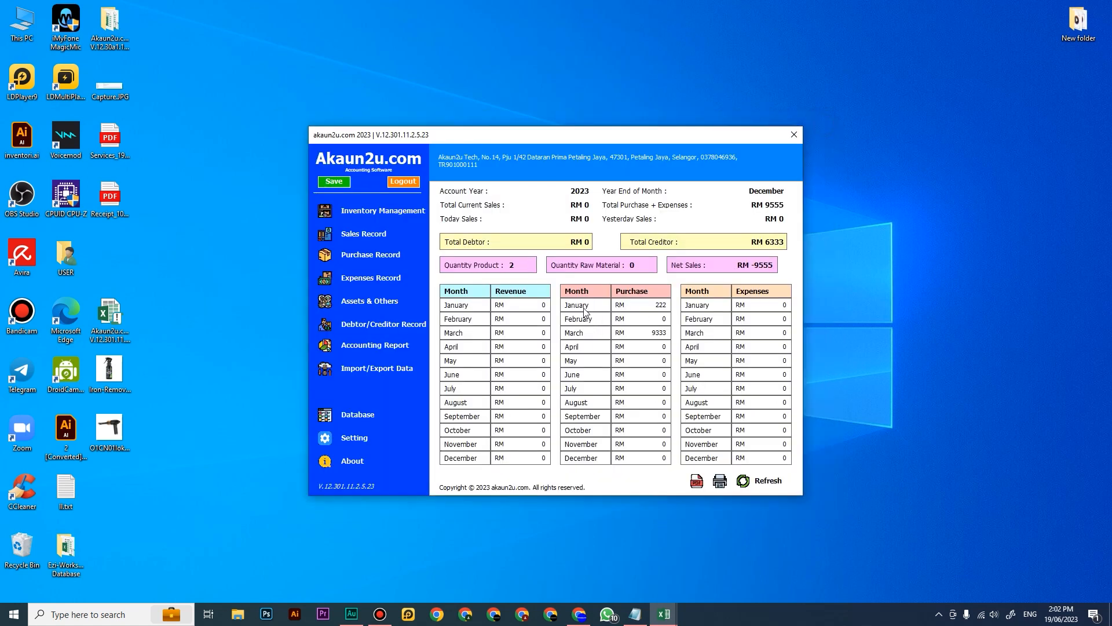